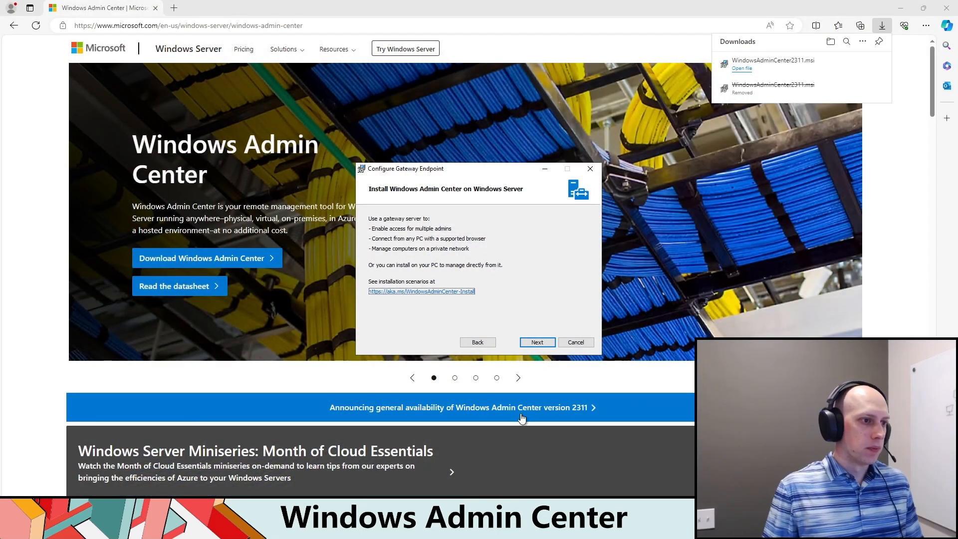
# Step: Advance through the gateway setup pages, leaving trusted hosts modification and automatic updates enabled and WinRM over HTTPS only disabled
pyautogui.click(538, 343)
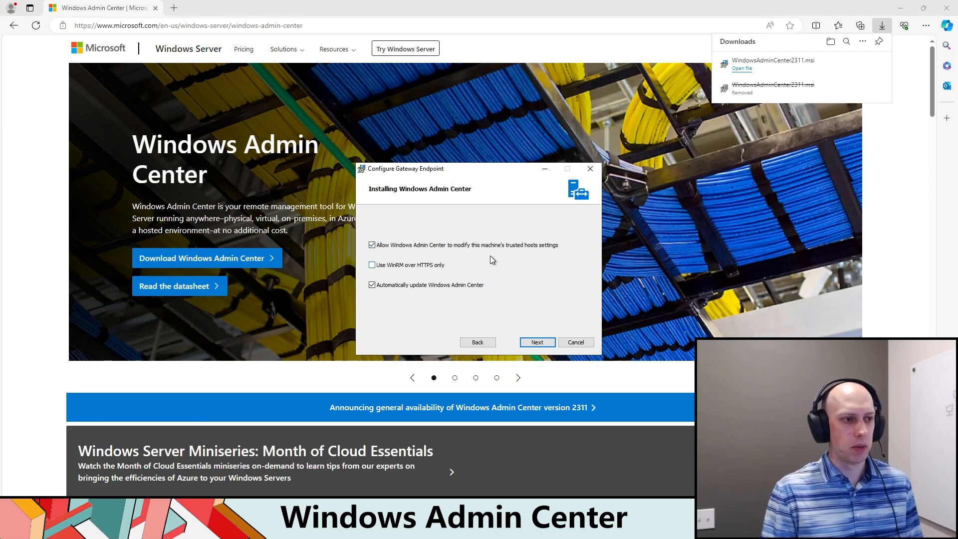
pyautogui.click(374, 265)
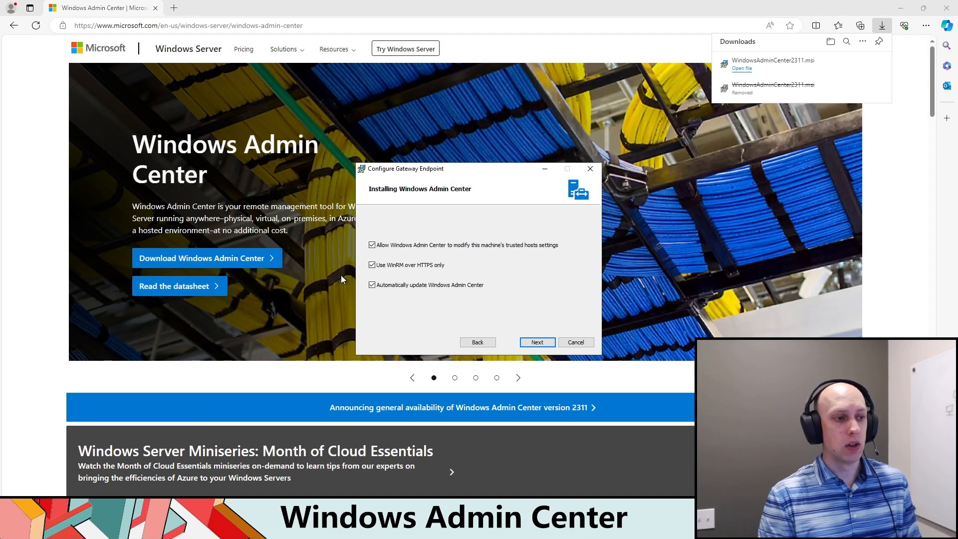
pyautogui.click(372, 266)
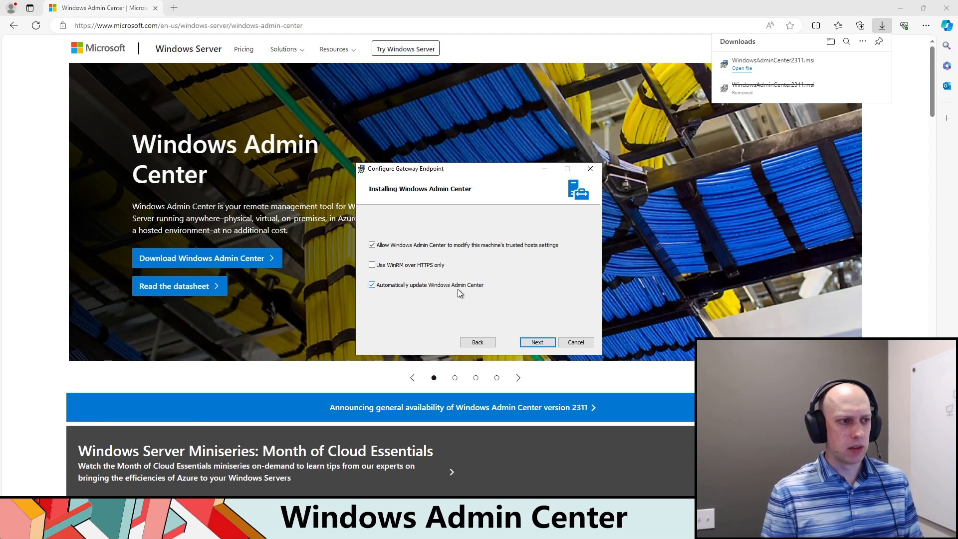
pyautogui.click(537, 343)
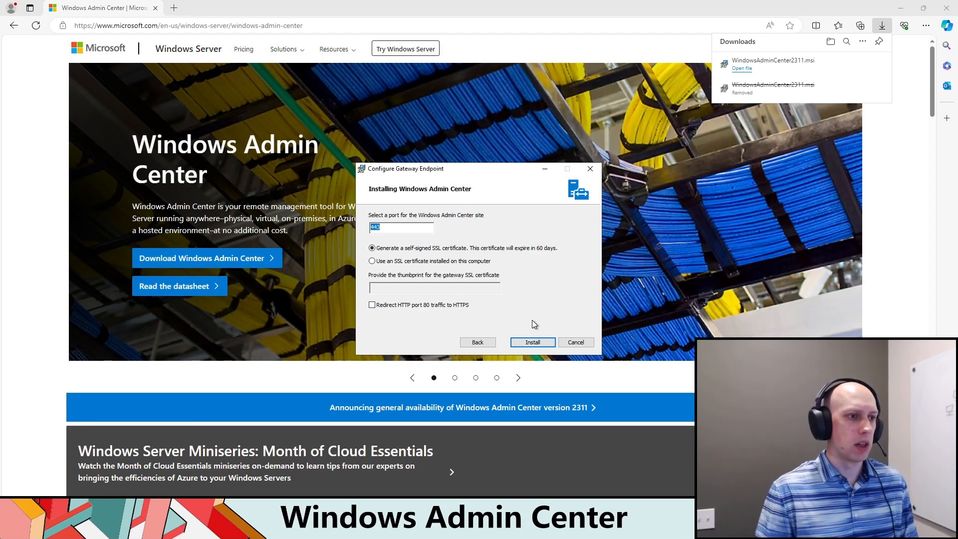
# Step: Keep port 443 for the Windows Admin Center site and choose to use an SSL certificate installed on this computer
pyautogui.click(413, 227)
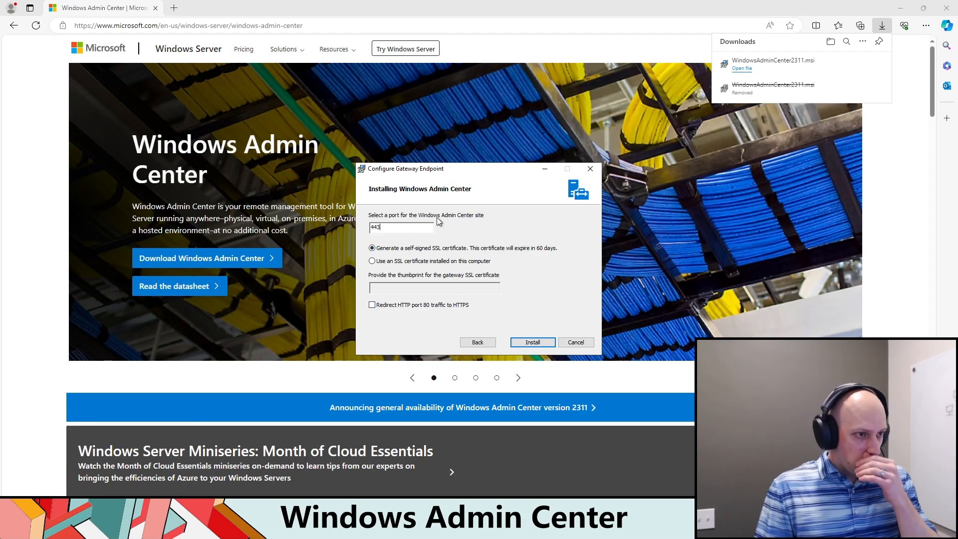
pyautogui.moveTo(440, 228); pyautogui.dragTo(355, 231)
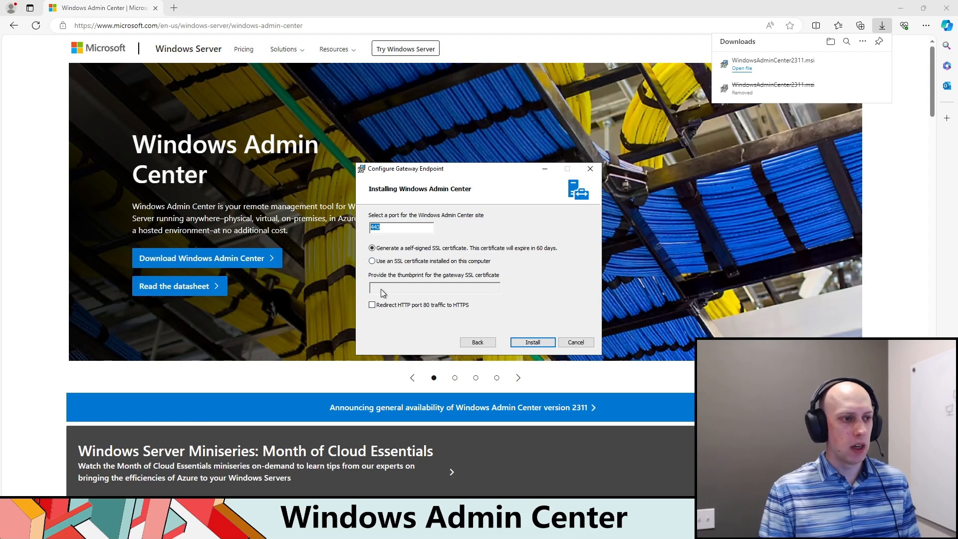
pyautogui.click(374, 261)
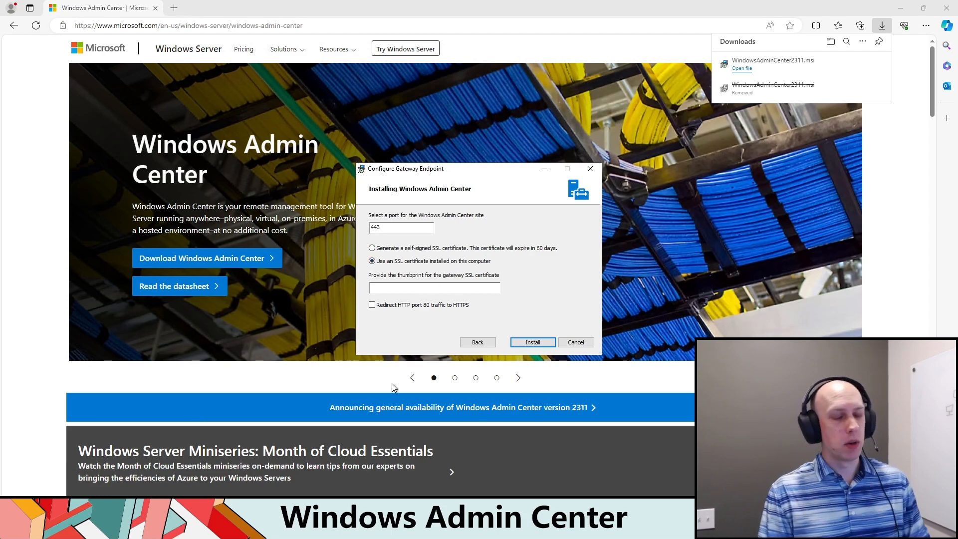
# Step: Switch to PowerShell ISE and paste the copied self-signed certificate script into the empty script file
pyautogui.click(400, 528)
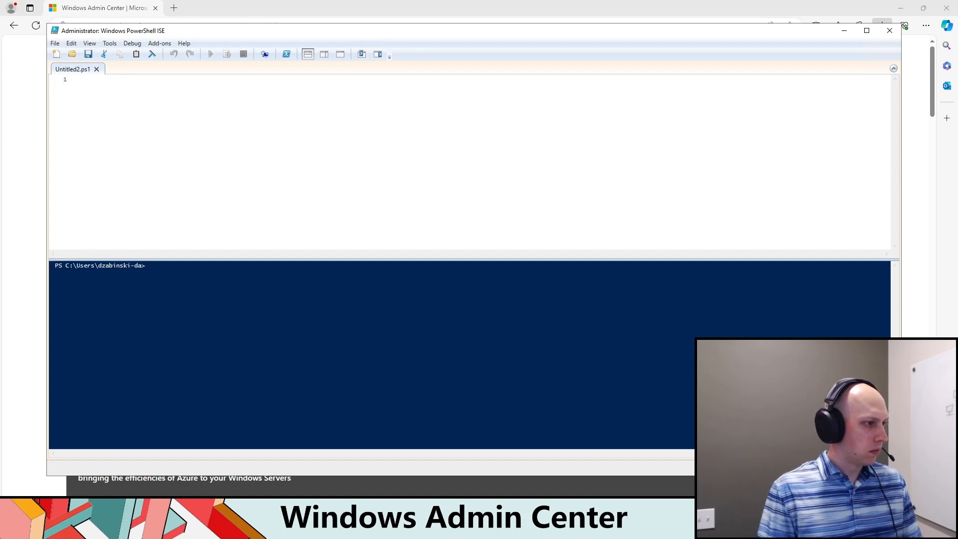
pyautogui.hotkey('ctrl', 'v')
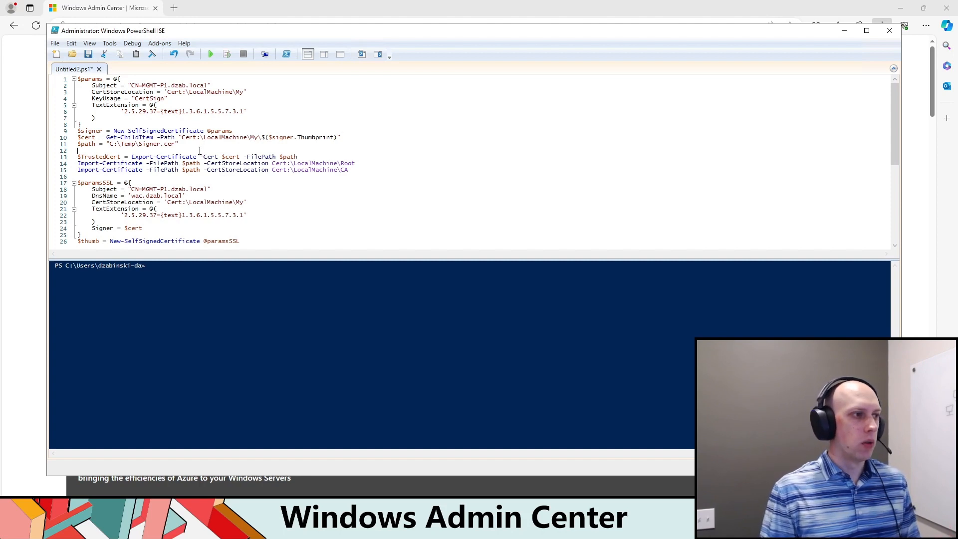
# Step: Review the script's signer certificate, Root and CA store import, and SSL certificate sections
pyautogui.hotkey('shift', 'Up')
pyautogui.hotkey('shift', 'Up')
pyautogui.hotkey('shift', 'Up')
pyautogui.hotkey('shift', 'Up')
pyautogui.hotkey('shift', 'Up')
pyautogui.hotkey('shift', 'Up')
pyautogui.hotkey('shift', 'Up')
pyautogui.hotkey('shift', 'Up')
pyautogui.hotkey('shift', 'Up')
pyautogui.hotkey('shift', 'Up')
pyautogui.hotkey('shift', 'Up')
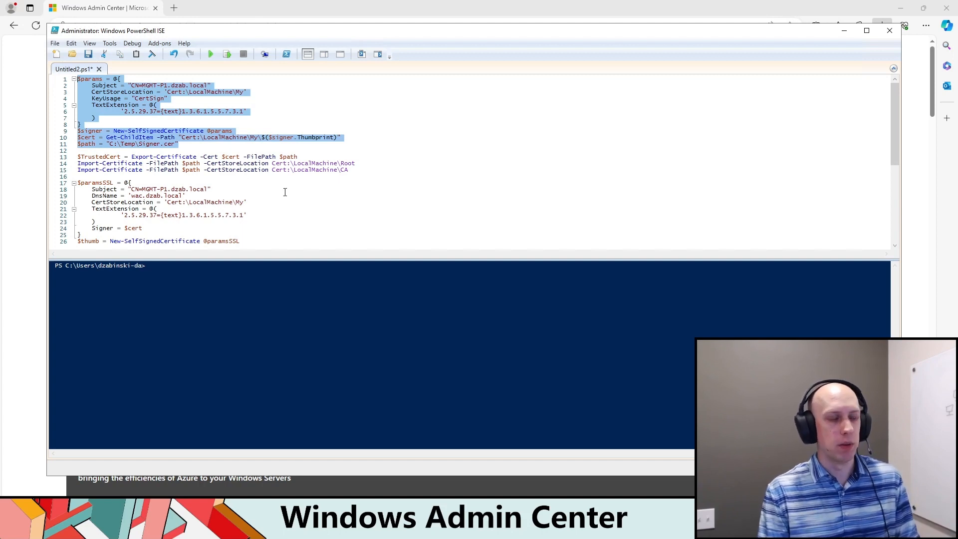
pyautogui.click(251, 170)
pyautogui.moveTo(391, 172); pyautogui.dragTo(76, 79)
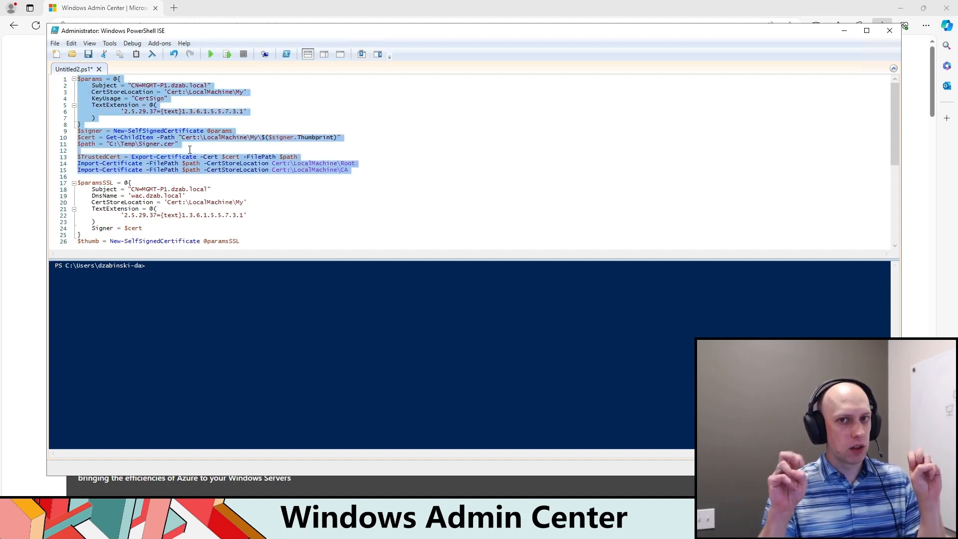
pyautogui.click(287, 198)
pyautogui.scroll(-2, 287, 195)
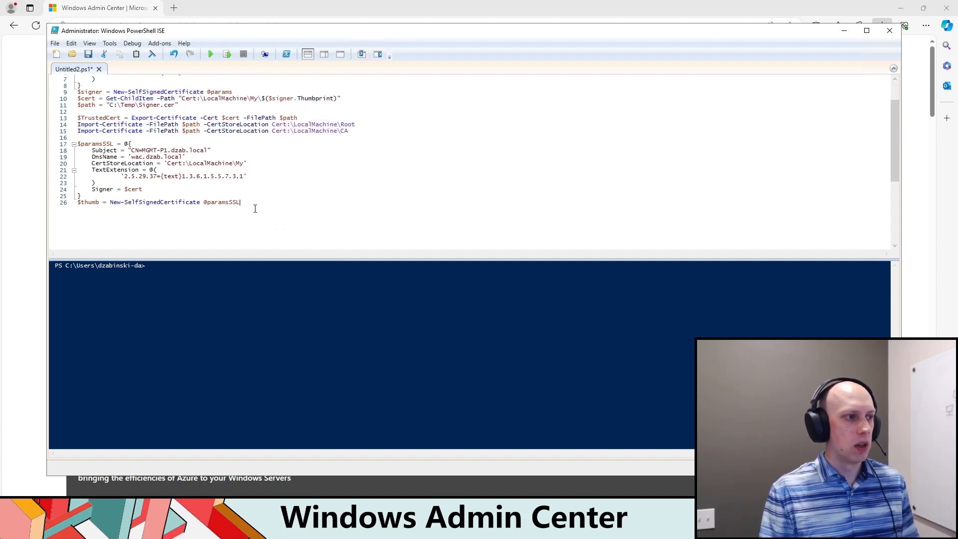
pyautogui.moveTo(250, 204)
pyautogui.mouseDown()
pyautogui.moveTo(80, 169)
pyautogui.moveTo(77, 139)
pyautogui.moveTo(259, 215)
pyautogui.mouseUp()
pyautogui.click(145, 176)
pyautogui.click(259, 212)
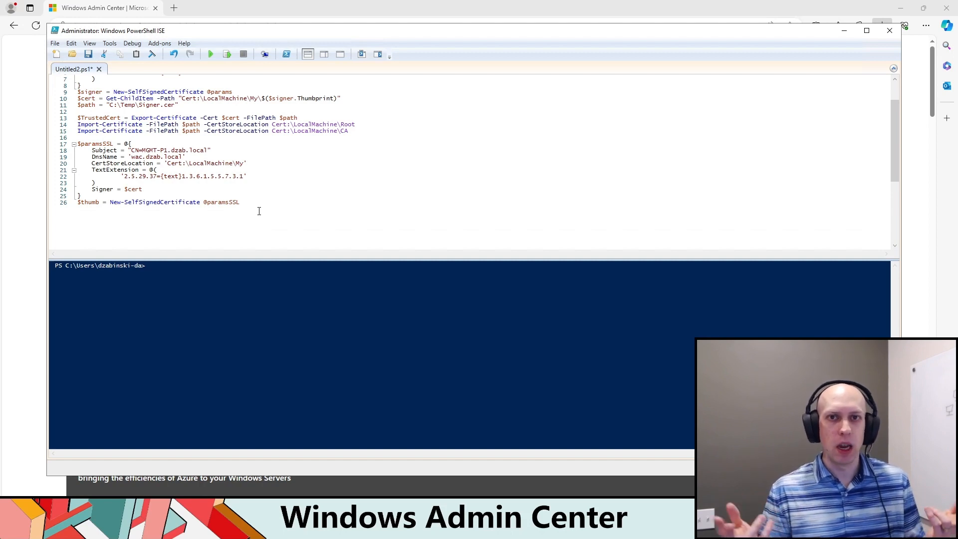
pyautogui.click(222, 177)
pyautogui.scroll(2, 250, 223)
pyautogui.scroll(-1, 251, 223)
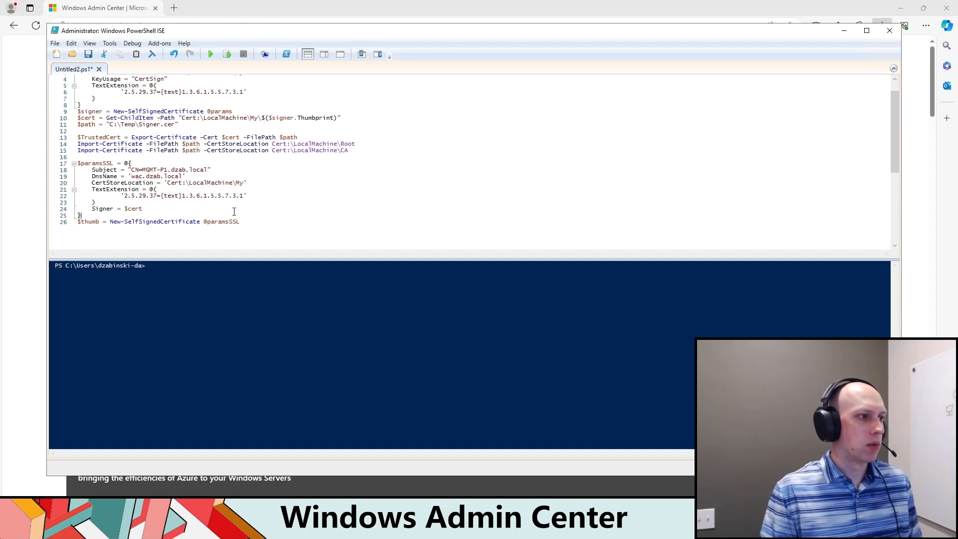
# Step: Run the entire certificate script and highlight the thumbprint listed under the CA store in the output
pyautogui.moveTo(234, 213); pyautogui.dragTo(77, 75)
pyautogui.scroll(-3, 172, 139)
pyautogui.moveTo(268, 190); pyautogui.dragTo(112, 107)
pyautogui.hotkey('ctrl', 'a')
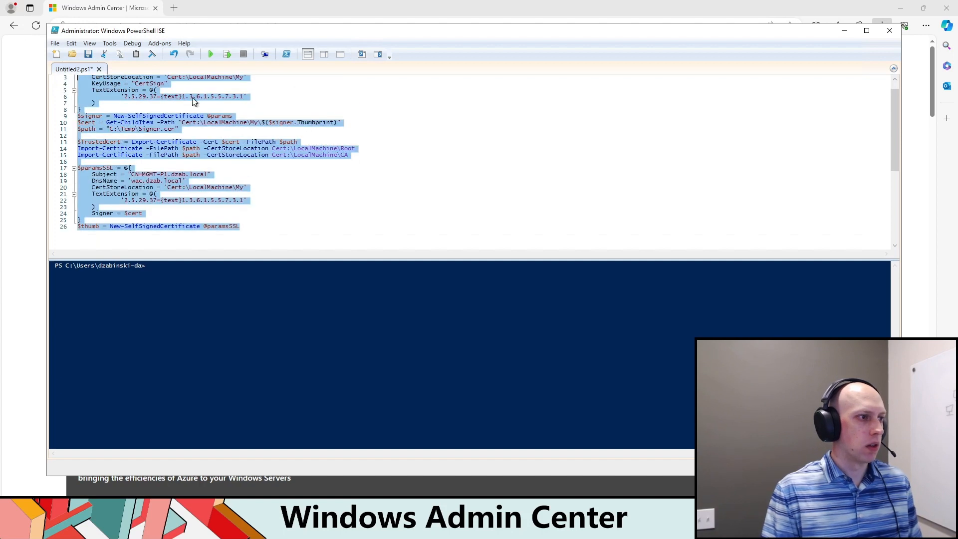
pyautogui.click(210, 54)
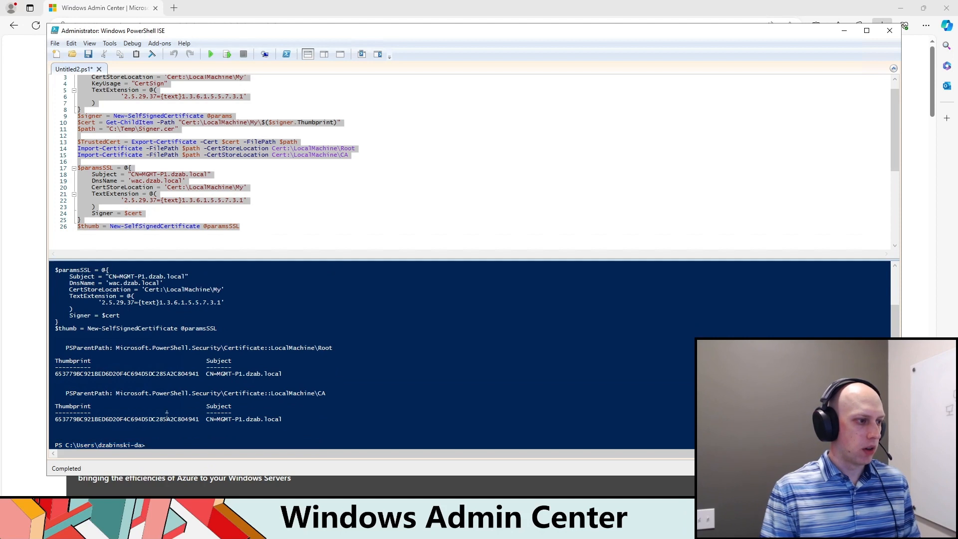
pyautogui.moveTo(201, 421); pyautogui.dragTo(65, 412)
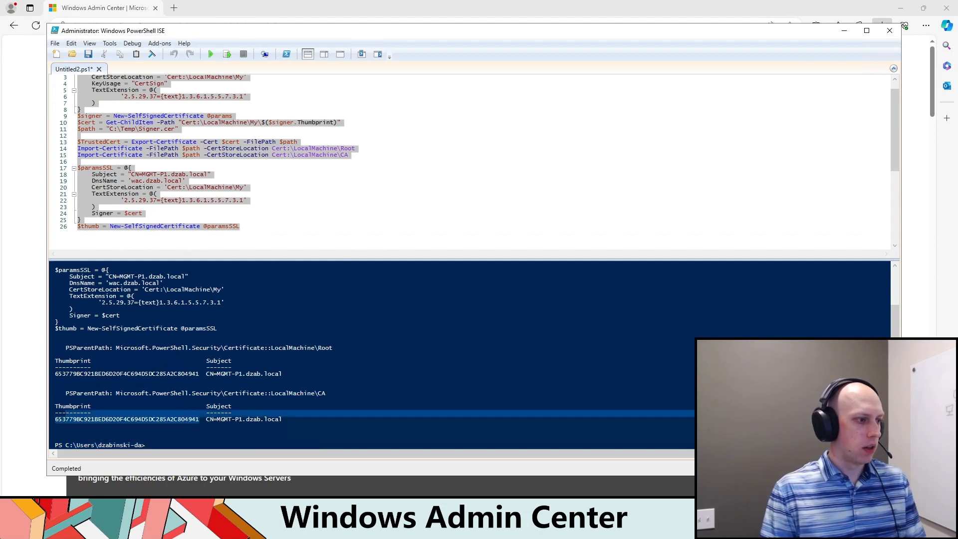
# Step: Open certlm.msc, show the local computer's Personal certificates, and enlarge the window
pyautogui.press('super+x')
pyautogui.click(44, 484)
pyautogui.write('c')
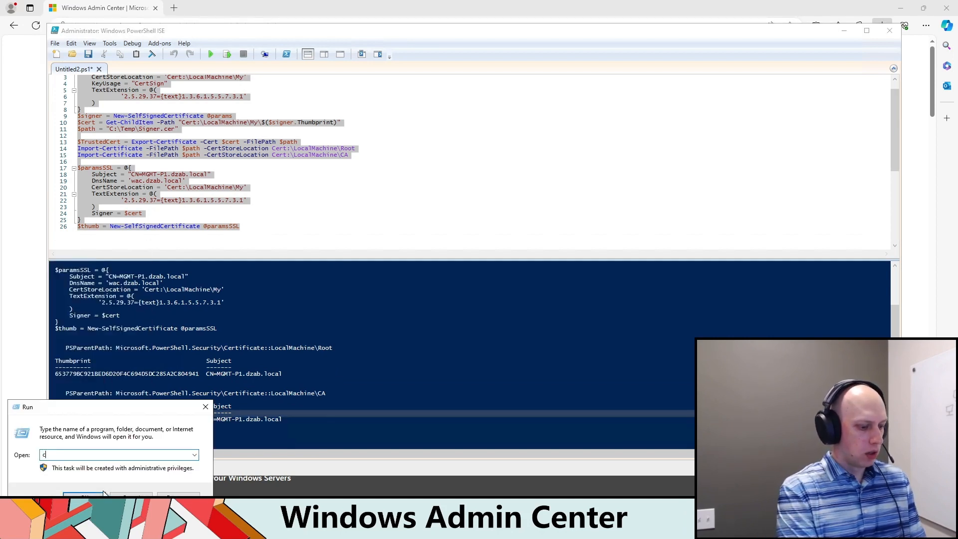
pyautogui.write('ertlm.msc')
pyautogui.press('Return')
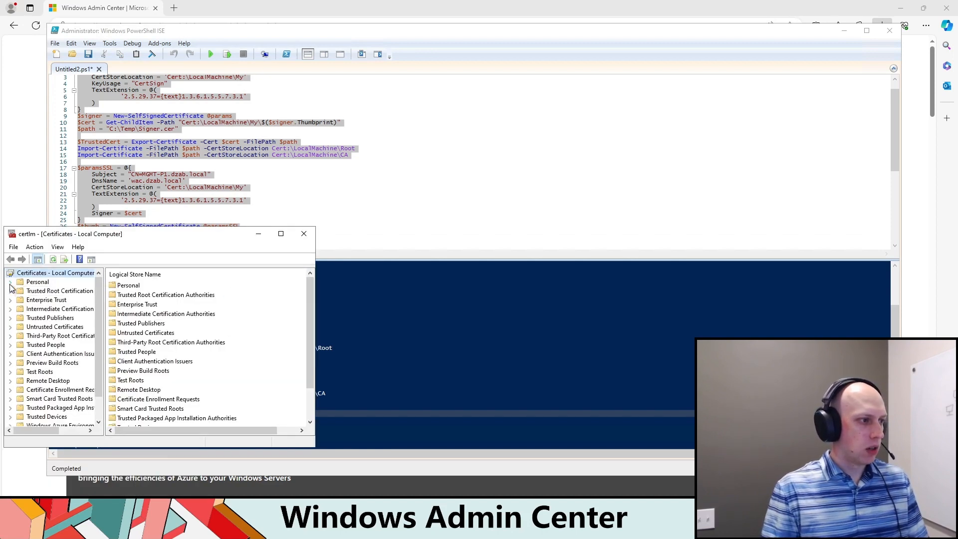
pyautogui.click(10, 283)
pyautogui.click(47, 291)
pyautogui.moveTo(233, 234); pyautogui.dragTo(277, 187)
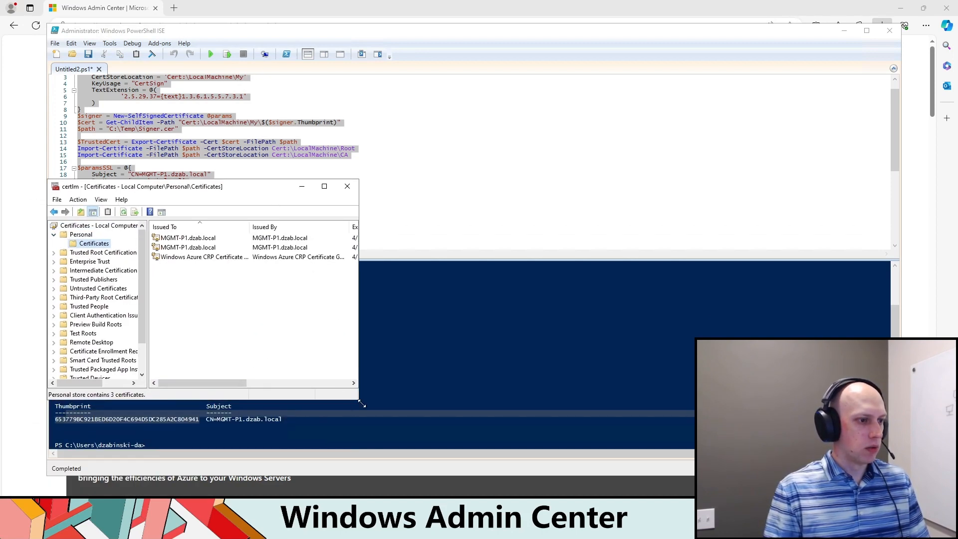
pyautogui.moveTo(362, 404); pyautogui.dragTo(573, 452)
# Step: Inspect the second MGMT-P1 certificate's details, including its validity, key usage and thumbprint, and close it
pyautogui.doubleClick(196, 247)
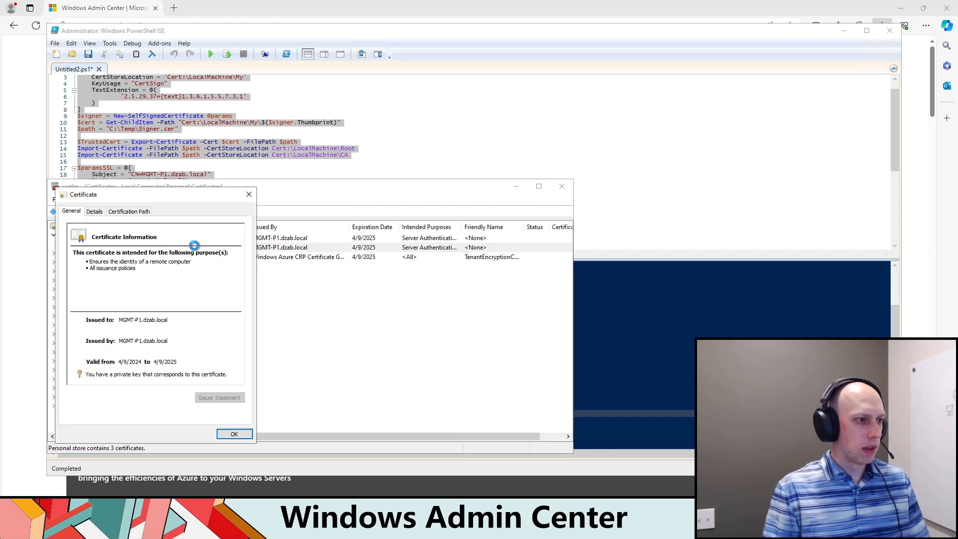
pyautogui.click(111, 212)
pyautogui.click(100, 212)
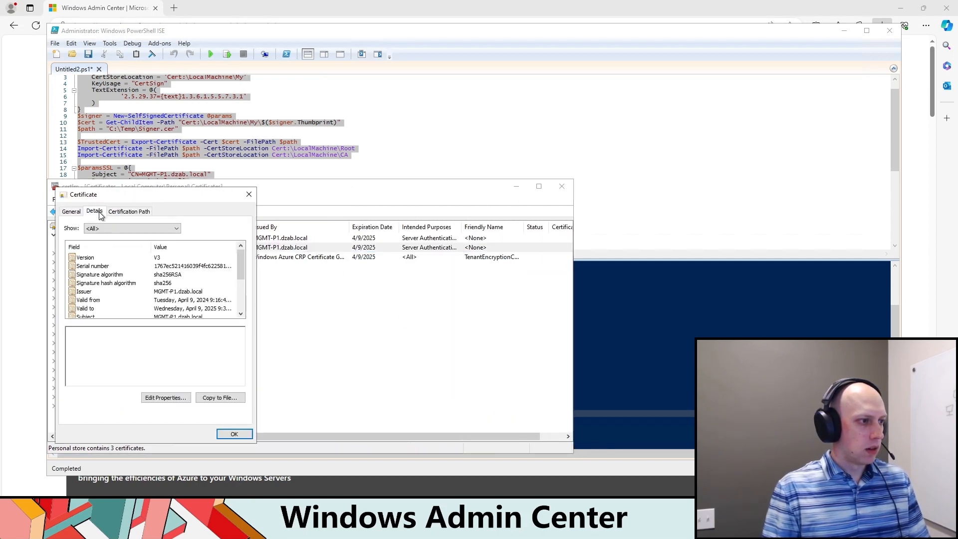
pyautogui.click(168, 310)
pyautogui.scroll(-3, 172, 309)
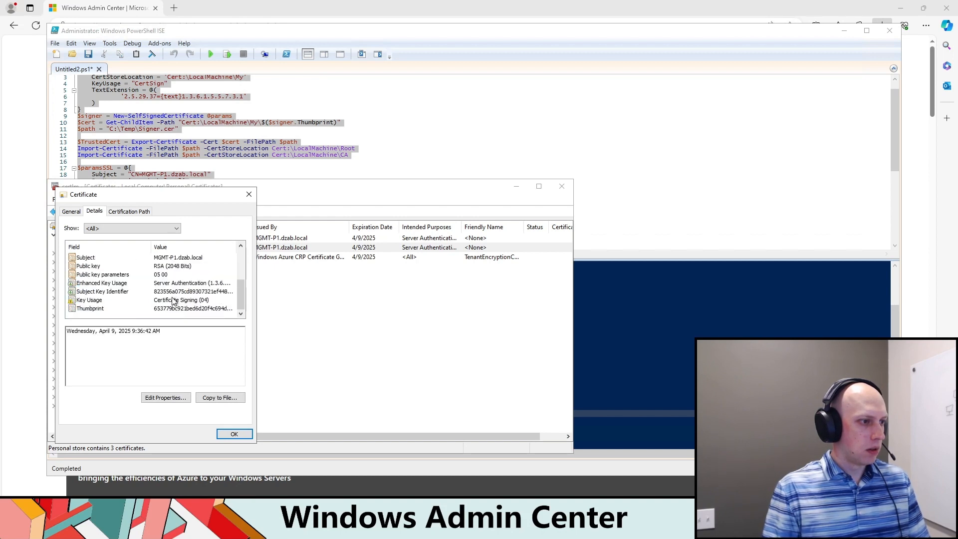
pyautogui.click(172, 300)
pyautogui.click(249, 194)
# Step: Open the first MGMT-P1 certificate's details and check the DNS name in its Subject Alternative Name
pyautogui.doubleClick(168, 238)
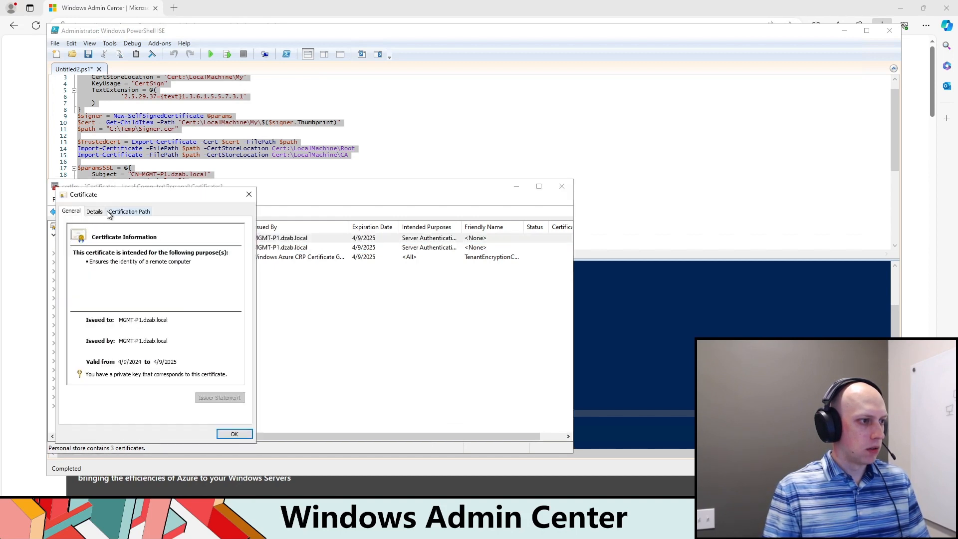
pyautogui.click(95, 212)
pyautogui.scroll(-5, 167, 280)
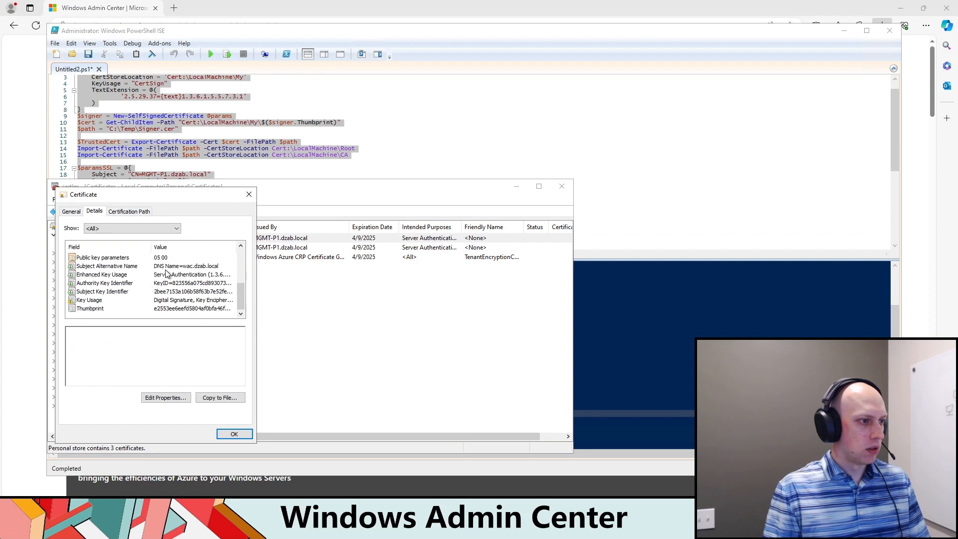
pyautogui.click(167, 267)
pyautogui.moveTo(132, 332); pyautogui.dragTo(94, 333)
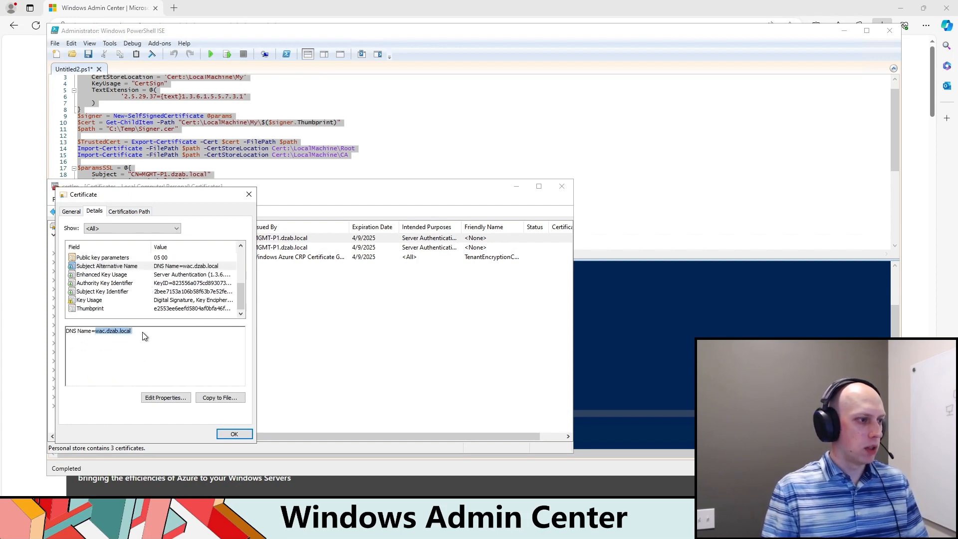
# Step: Copy this certificate's thumbprint into the installer's gateway SSL certificate thumbprint field, close the certificate, and return to the installer
pyautogui.click(107, 283)
pyautogui.click(92, 308)
pyautogui.click(240, 334)
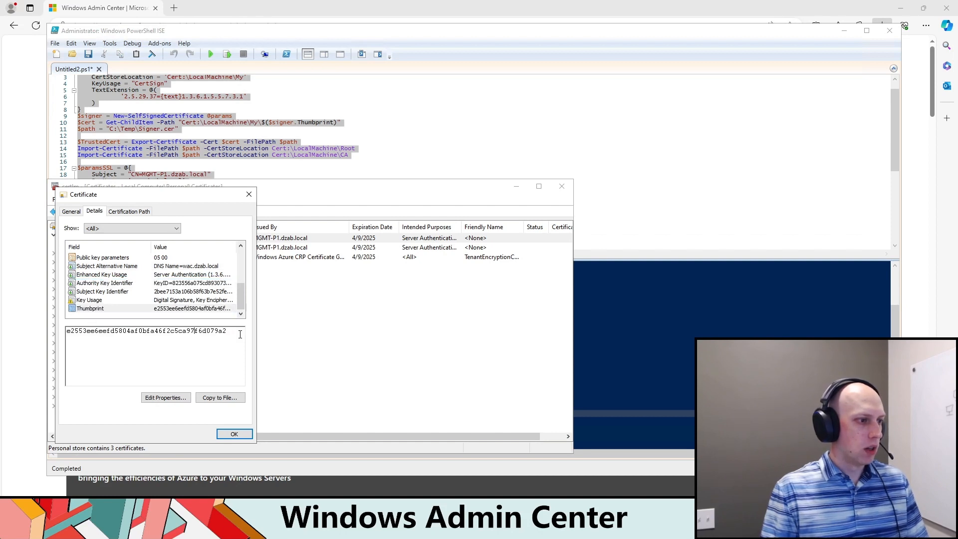
pyautogui.moveTo(240, 334); pyautogui.dragTo(36, 327)
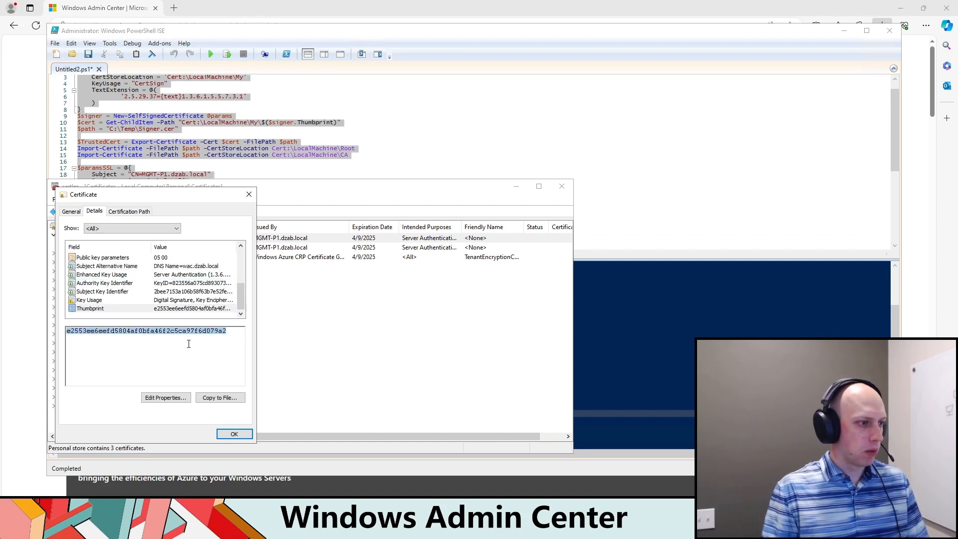
pyautogui.click(185, 528)
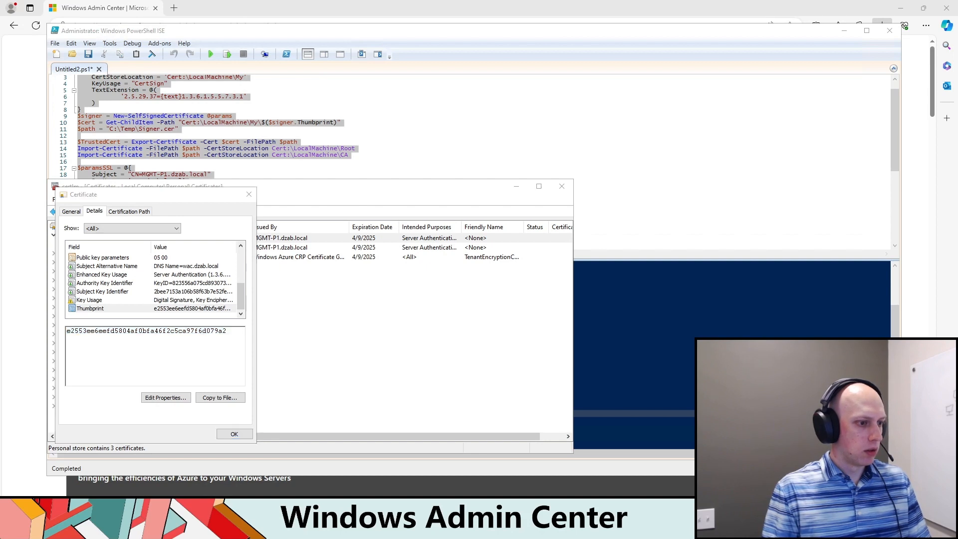
pyautogui.click(421, 287)
pyautogui.hotkey('ctrl', 'v')
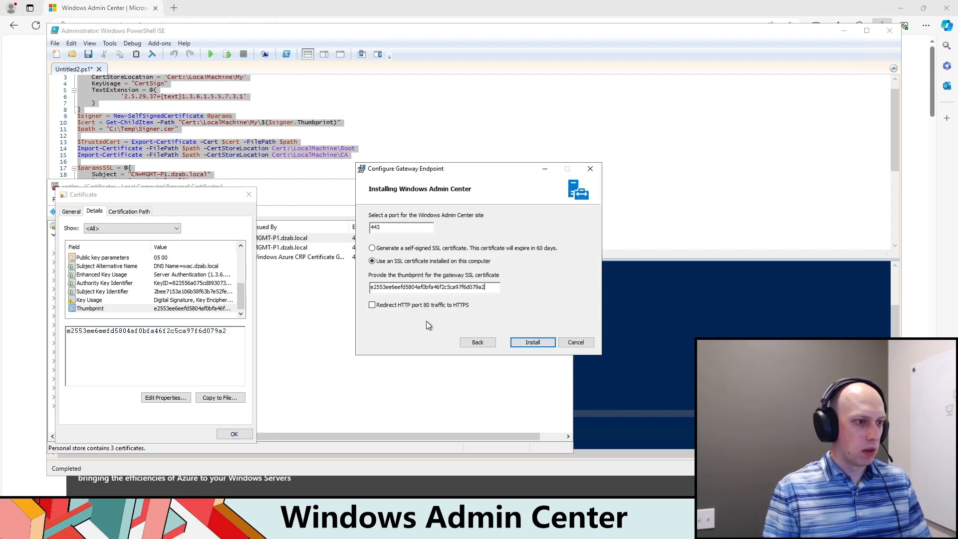
pyautogui.click(249, 195)
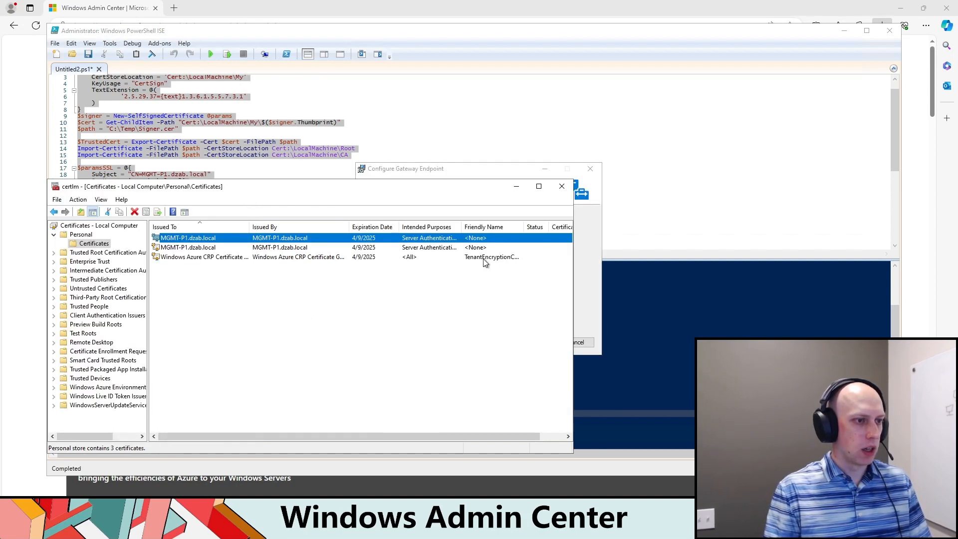
pyautogui.click(583, 290)
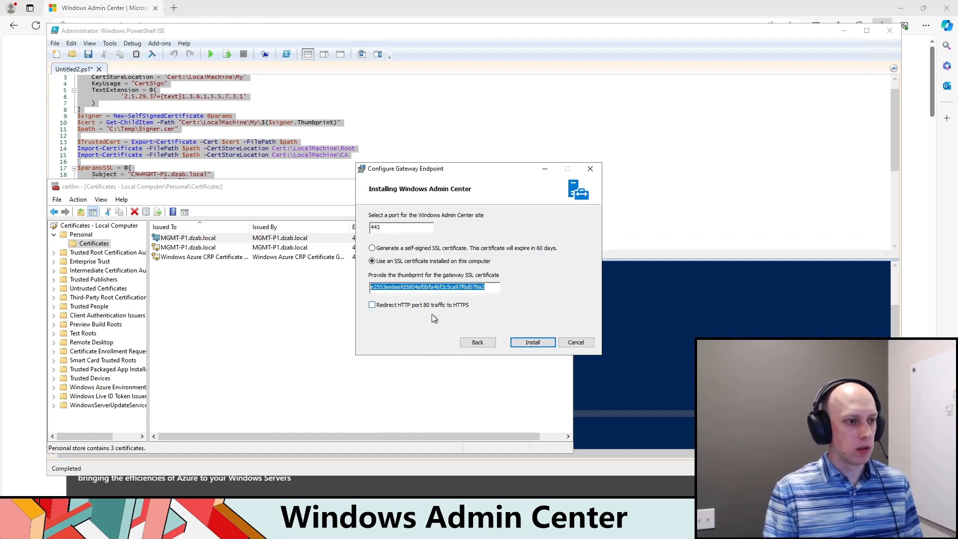
# Step: Start the Windows Admin Center installation with HTTP port 80 traffic redirected to HTTPS, and close the certificate manager
pyautogui.click(372, 305)
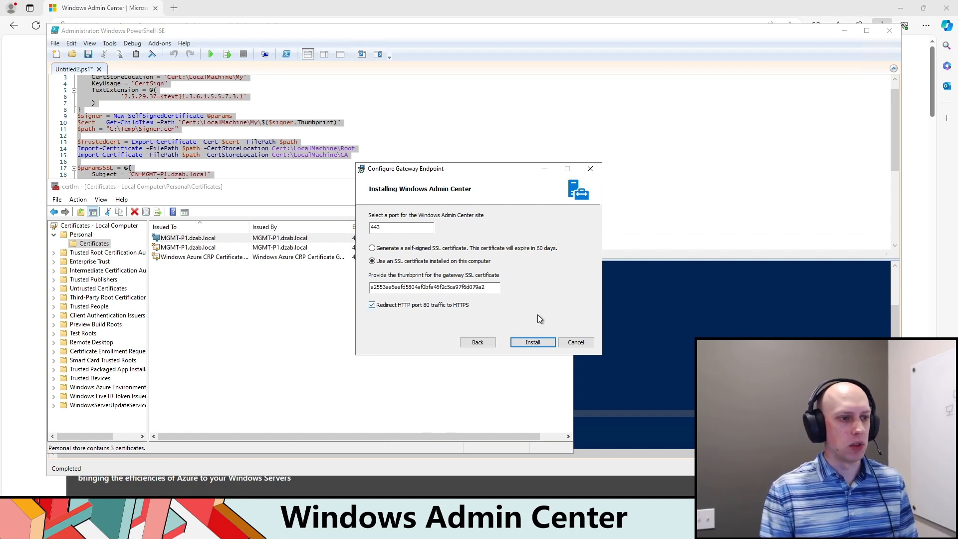
pyautogui.click(530, 340)
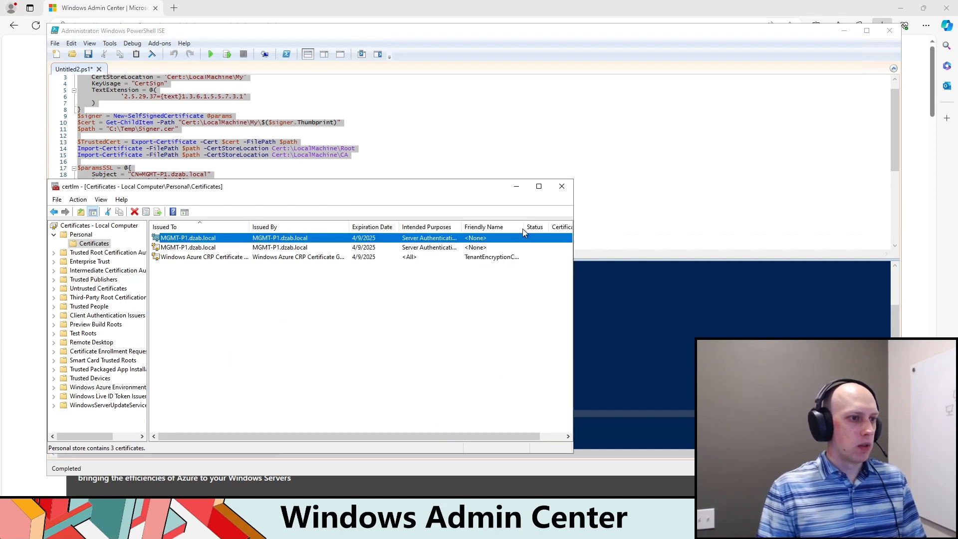
pyautogui.click(326, 225)
pyautogui.click(562, 186)
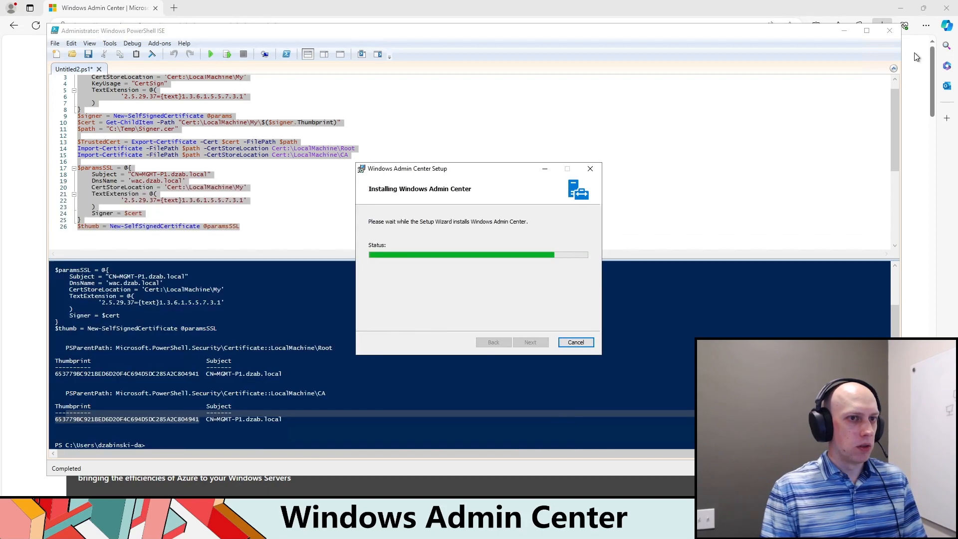
# Step: Close PowerShell ISE and finish the Windows Admin Center setup wizard
pyautogui.click(889, 30)
pyautogui.click(484, 297)
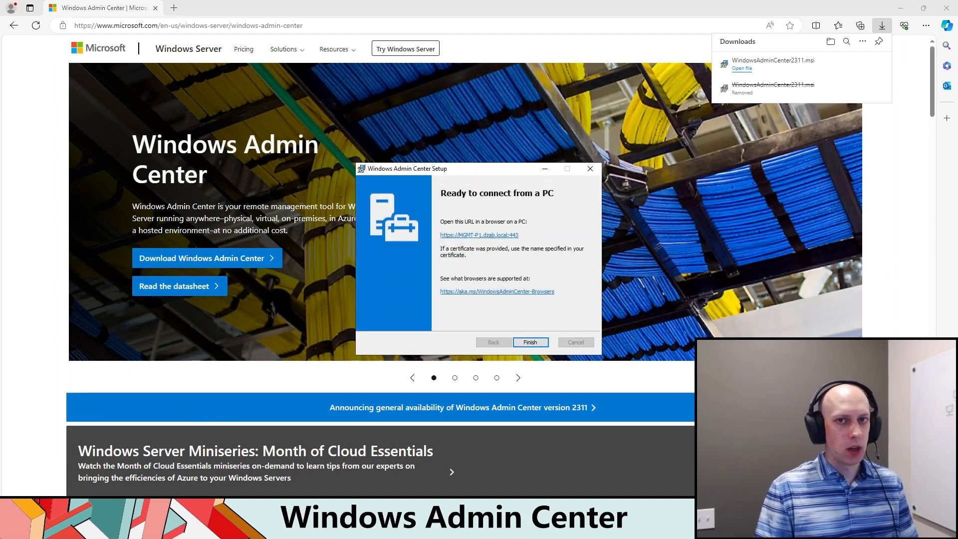
pyautogui.click(531, 342)
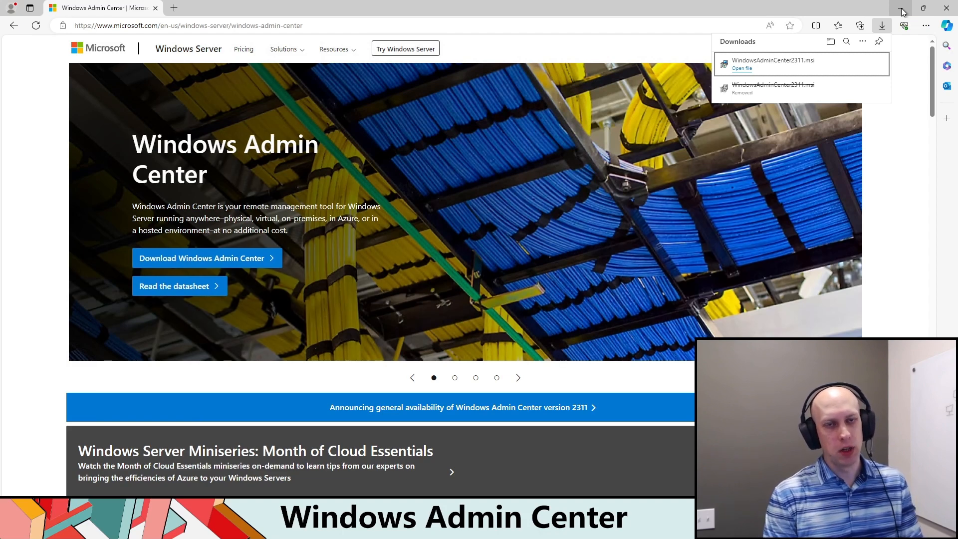
# Step: Launch DNS Manager from the Windows administrative tools and connect it to the DNS server AD-P1
pyautogui.click(314, 25)
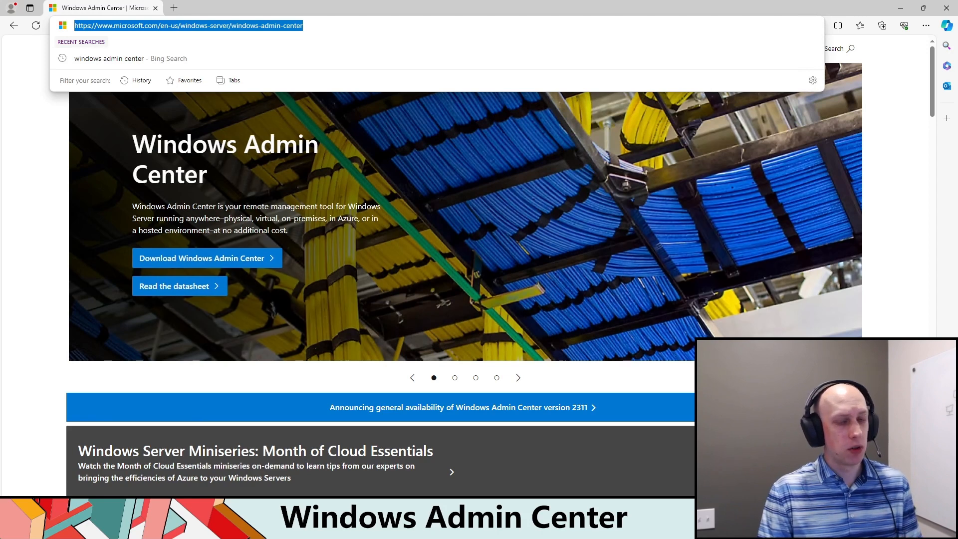
pyautogui.press('super')
pyautogui.click(110, 372)
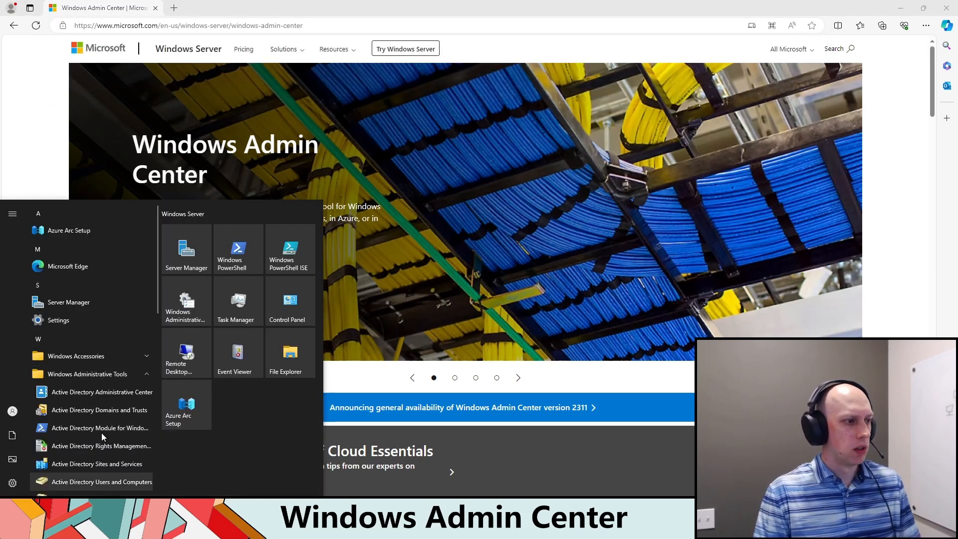
pyautogui.scroll(-4, 98, 449)
pyautogui.click(80, 434)
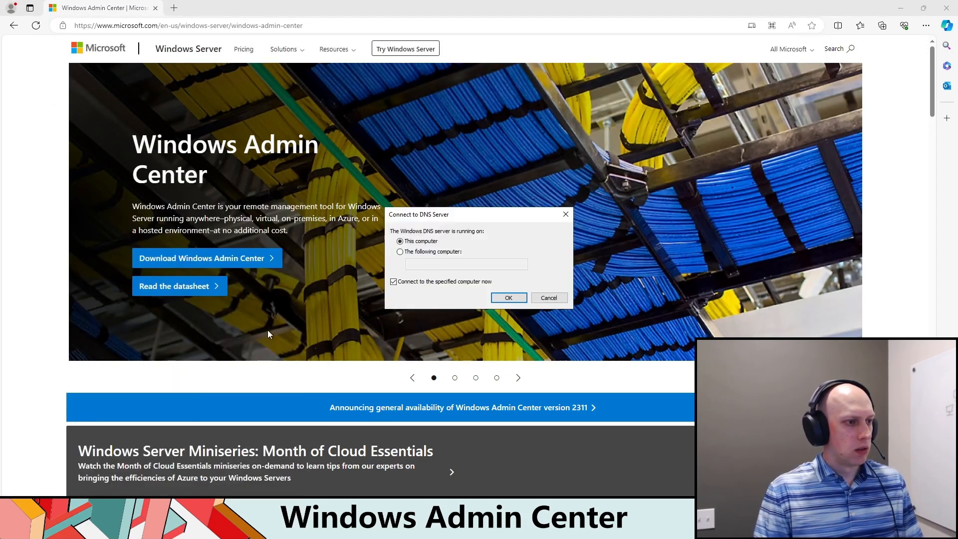
pyautogui.click(400, 252)
pyautogui.click(441, 264)
pyautogui.write('AD')
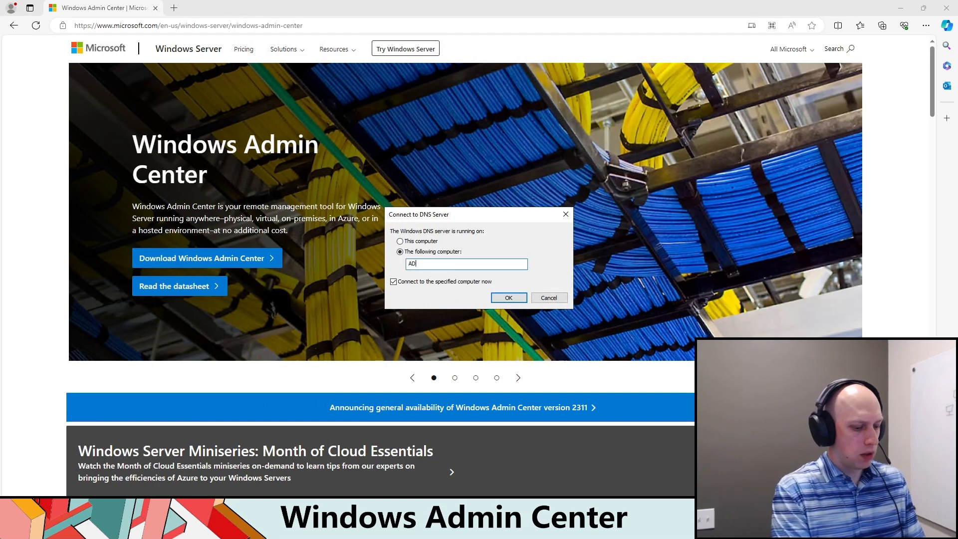
pyautogui.write('-P1')
pyautogui.click(492, 297)
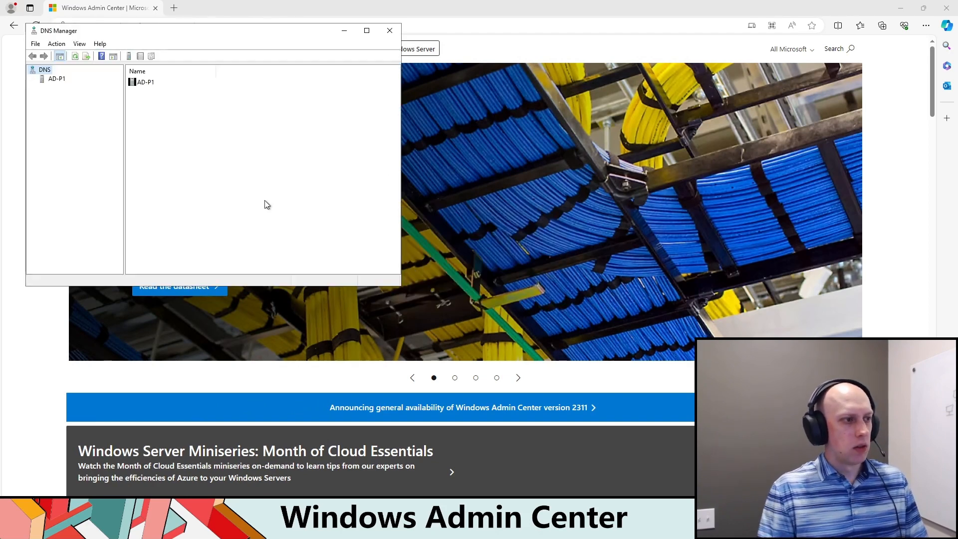
# Step: Open the dzab.local forward lookup zone on AD-P1
pyautogui.click(43, 79)
pyautogui.click(32, 79)
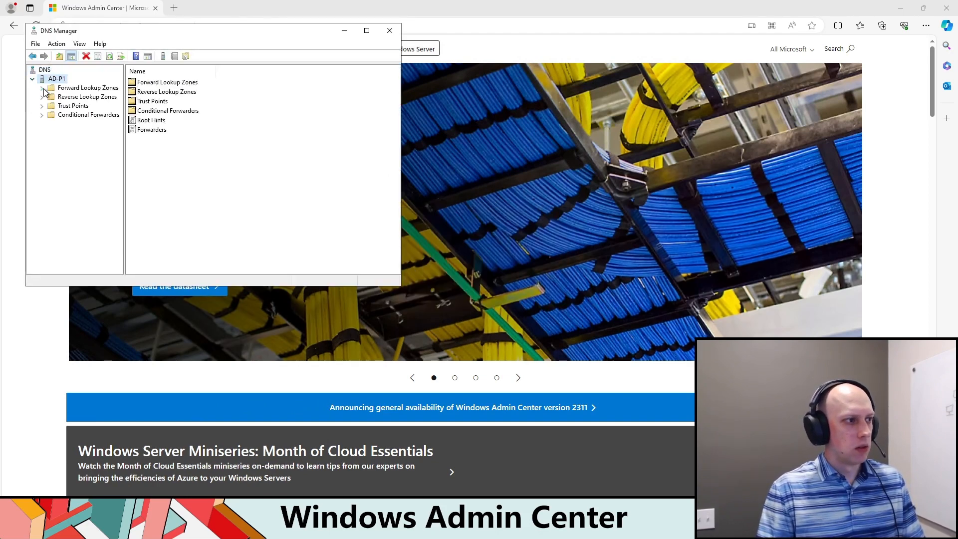
pyautogui.doubleClick(49, 88)
pyautogui.click(70, 108)
# Step: Create a CNAME alias wac targeting mgmt-p1.dzab.local, replacing the existing record of that name, and close DNS Manager
pyautogui.rightClick(166, 235)
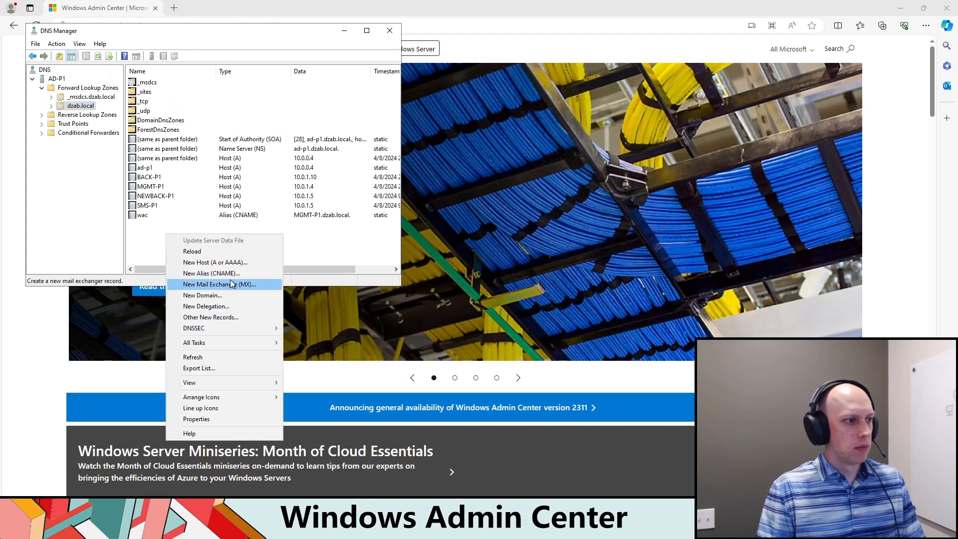
pyautogui.click(231, 274)
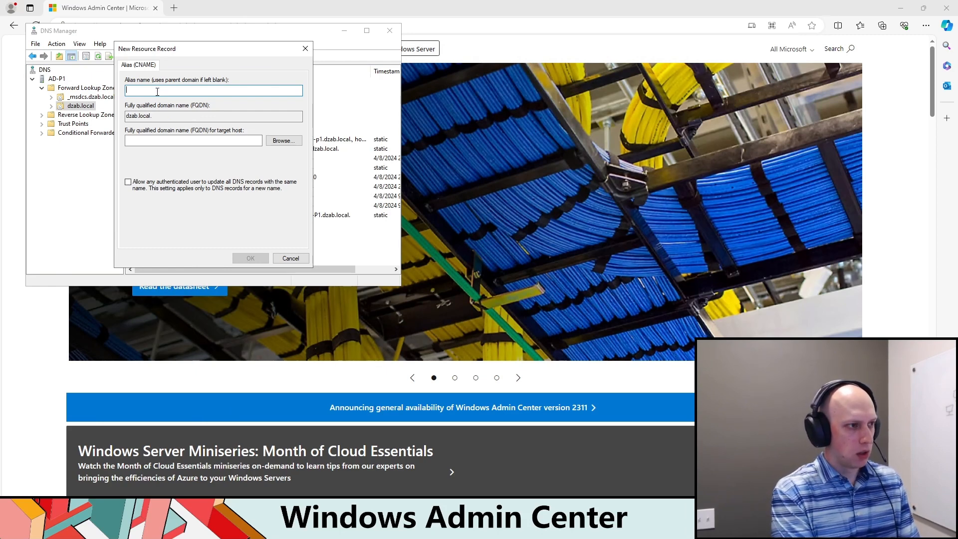
pyautogui.write('wac')
pyautogui.press('Tab')
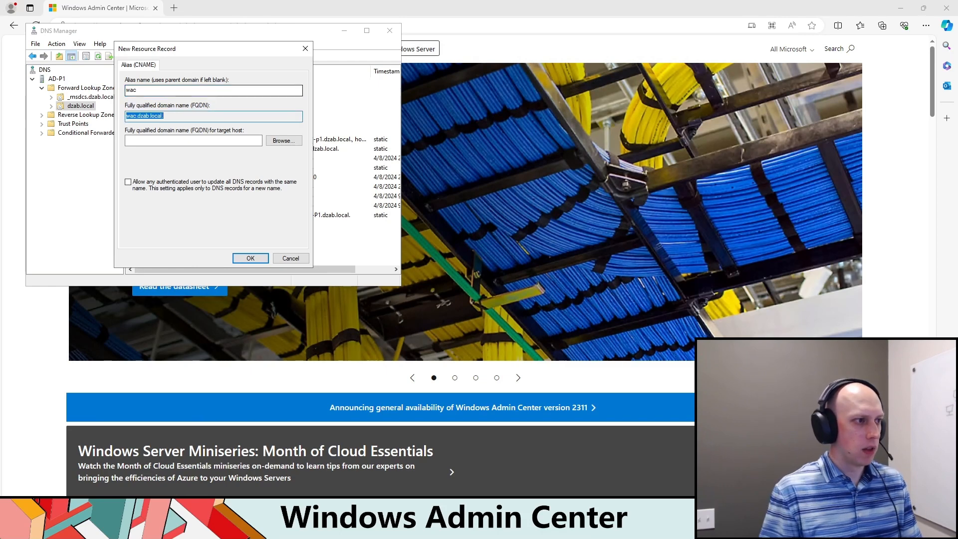
pyautogui.click(171, 140)
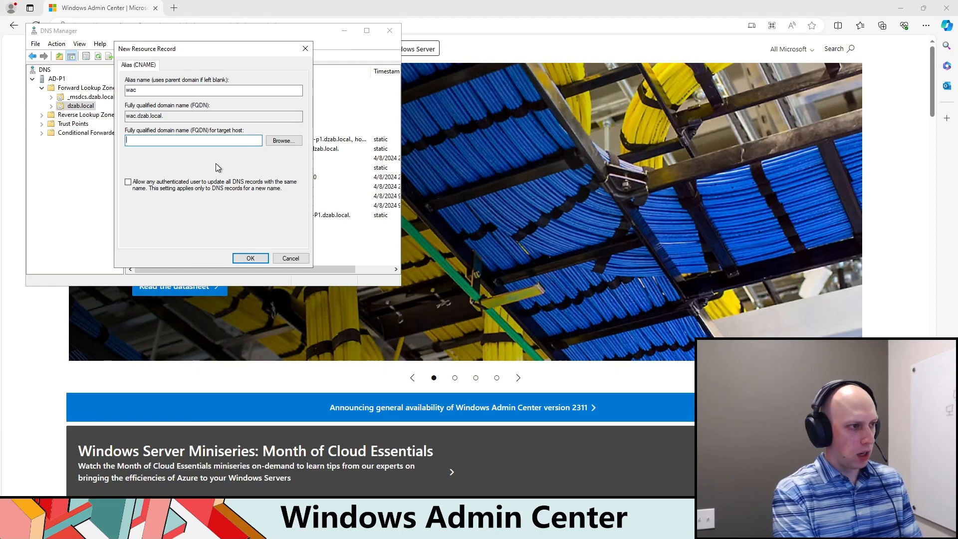
pyautogui.write('mgmt-')
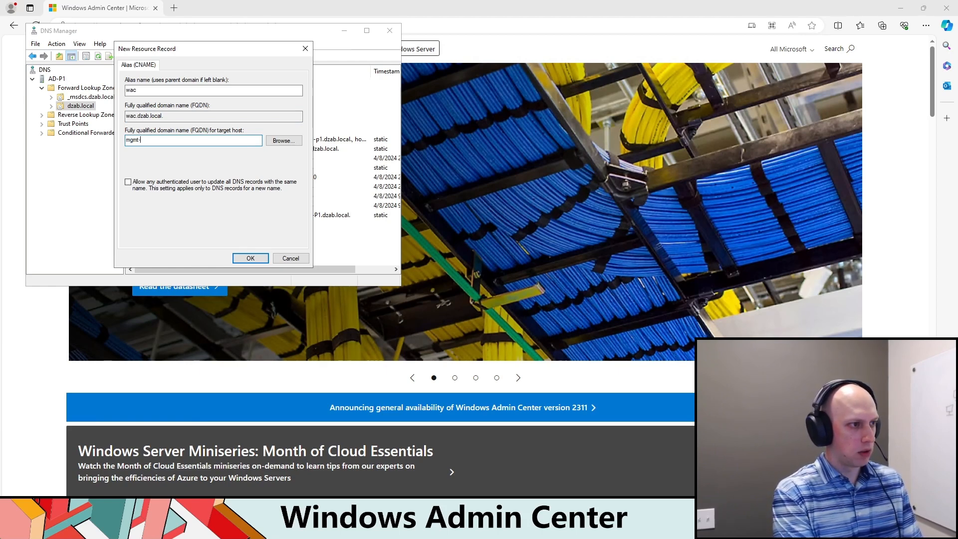
pyautogui.write('p1.dzab.local')
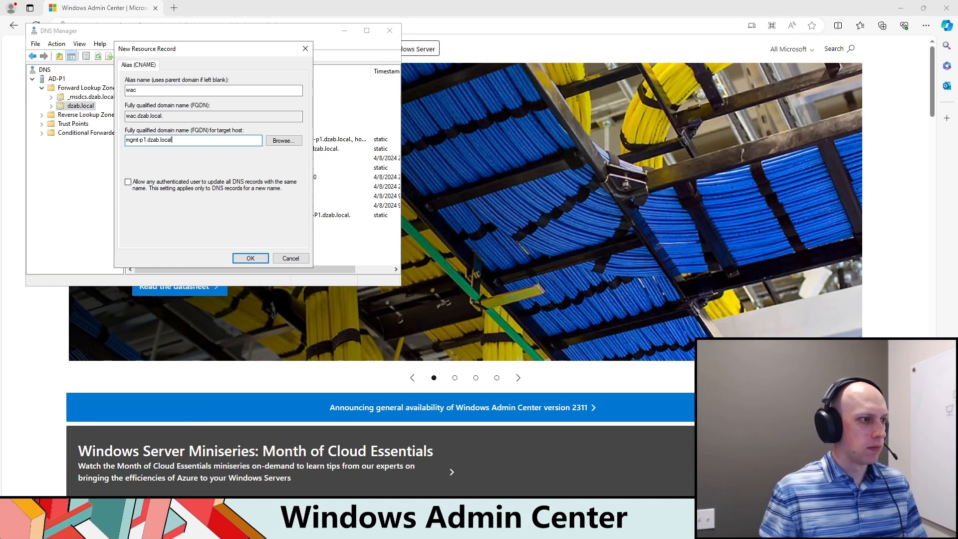
pyautogui.click(250, 259)
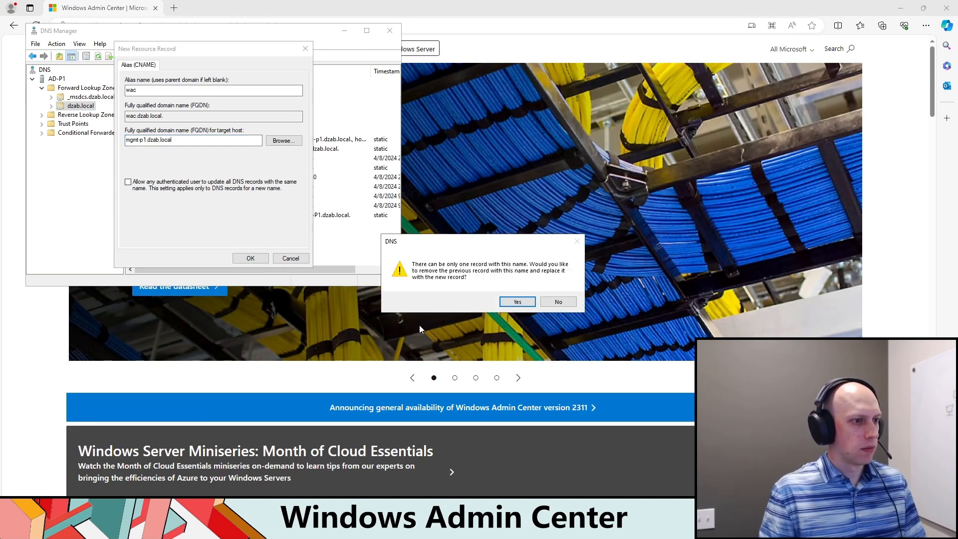
pyautogui.click(518, 302)
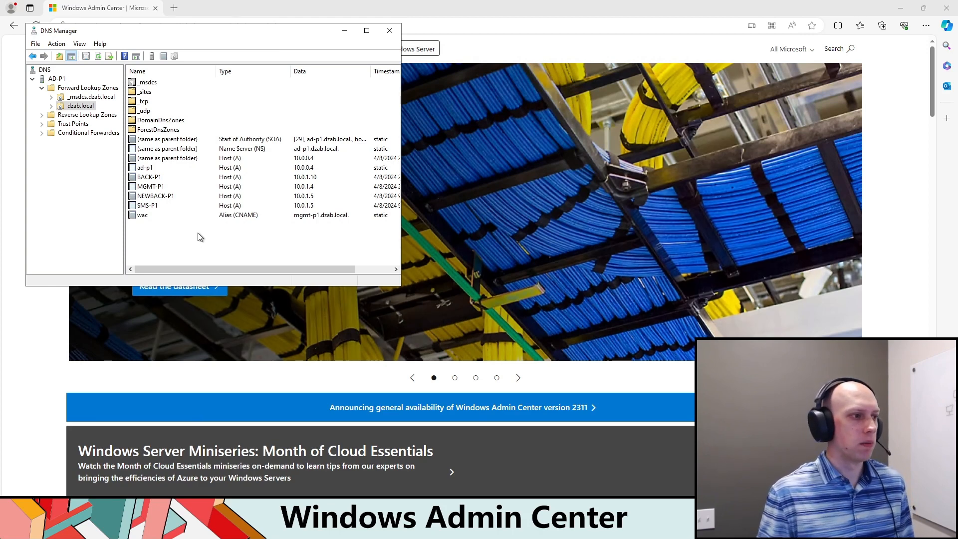
pyautogui.click(169, 216)
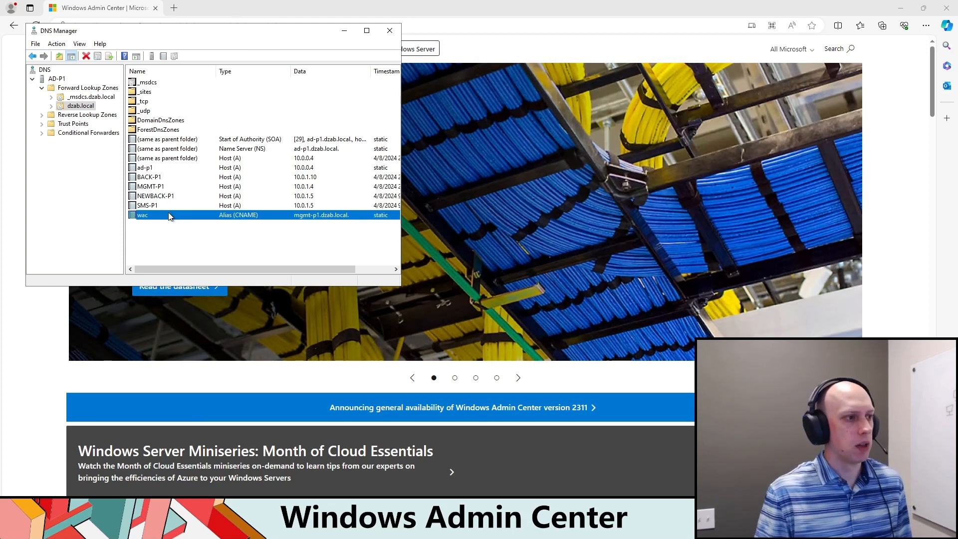
pyautogui.click(389, 31)
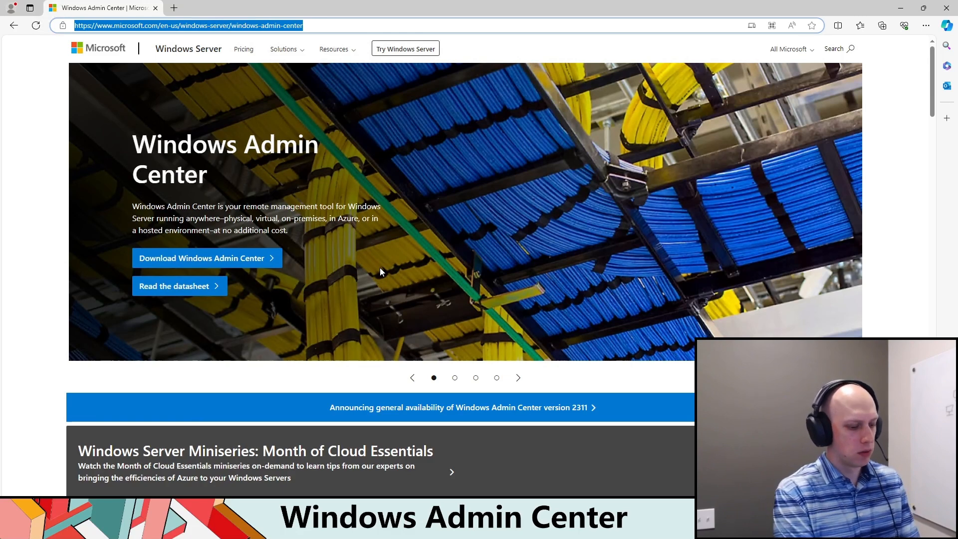
# Step: Browse to wac.dzab.local
pyautogui.write('wac.dzab.')
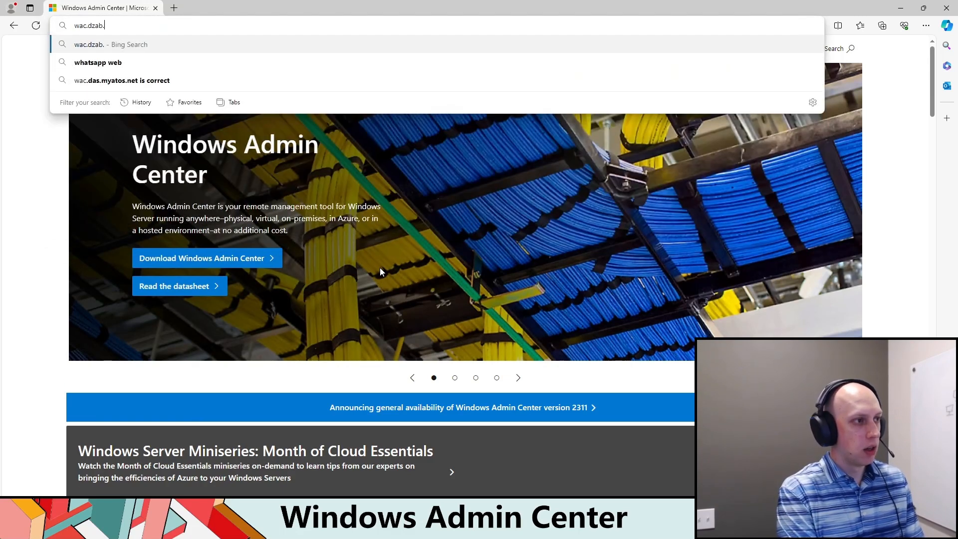
pyautogui.write('local')
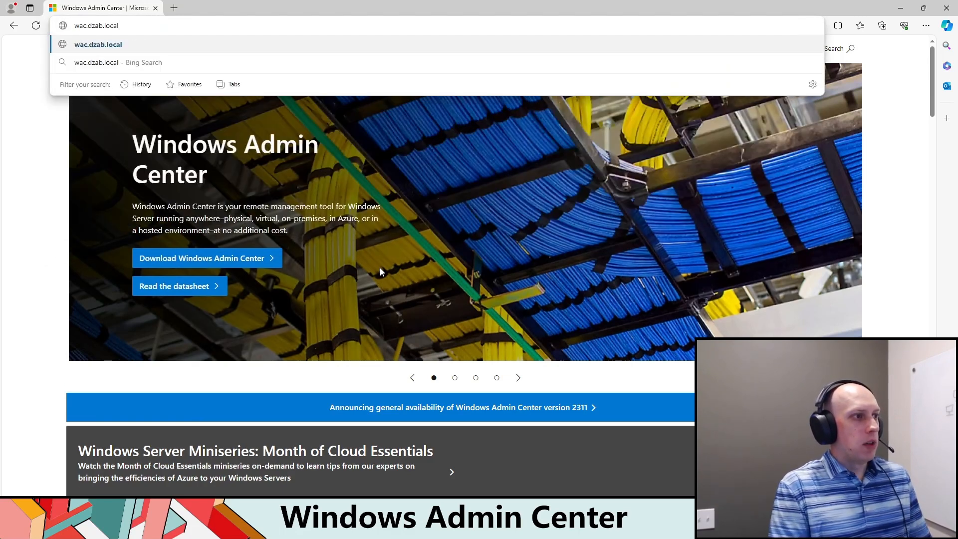
pyautogui.press('Return')
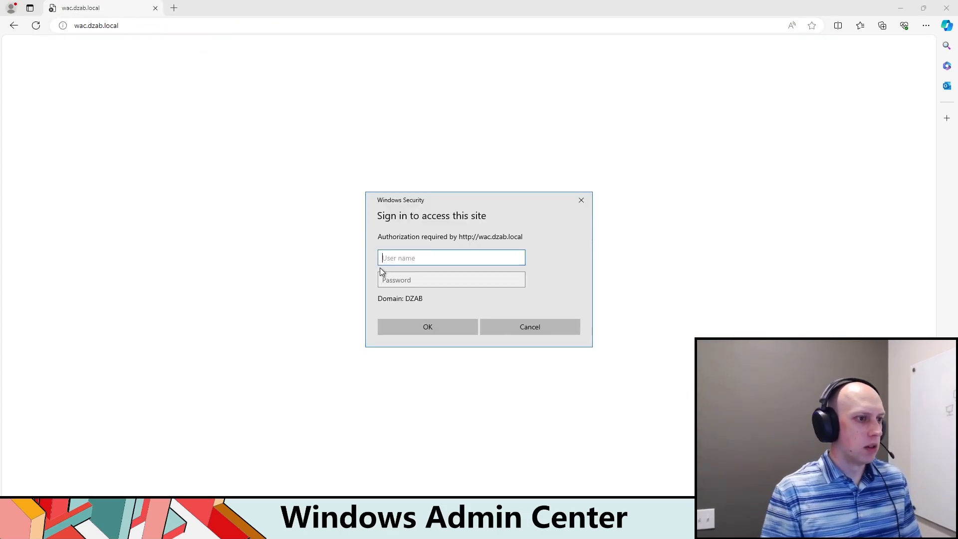
pyautogui.write('dza')
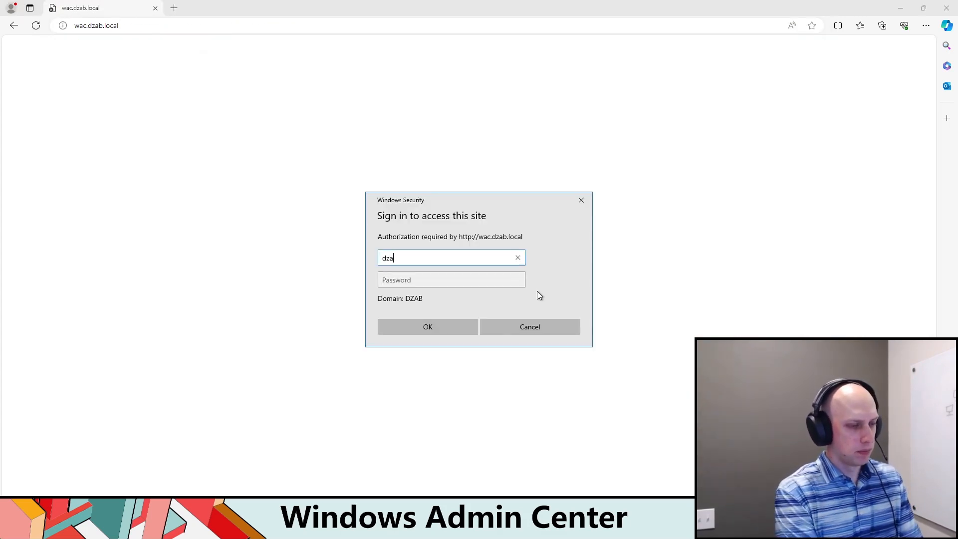
pyautogui.write('b\\dzabinski-da')
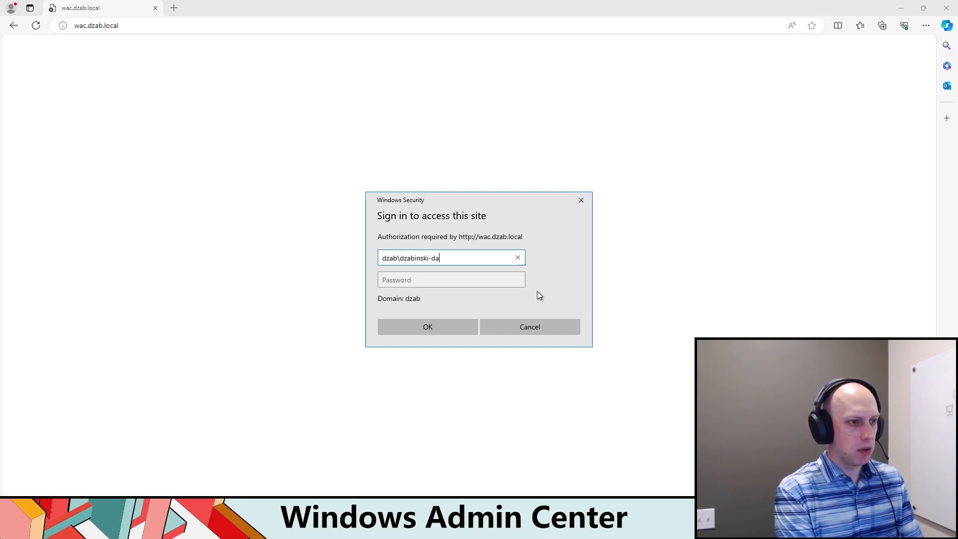
pyautogui.press('Tab')
pyautogui.write('•••••••')
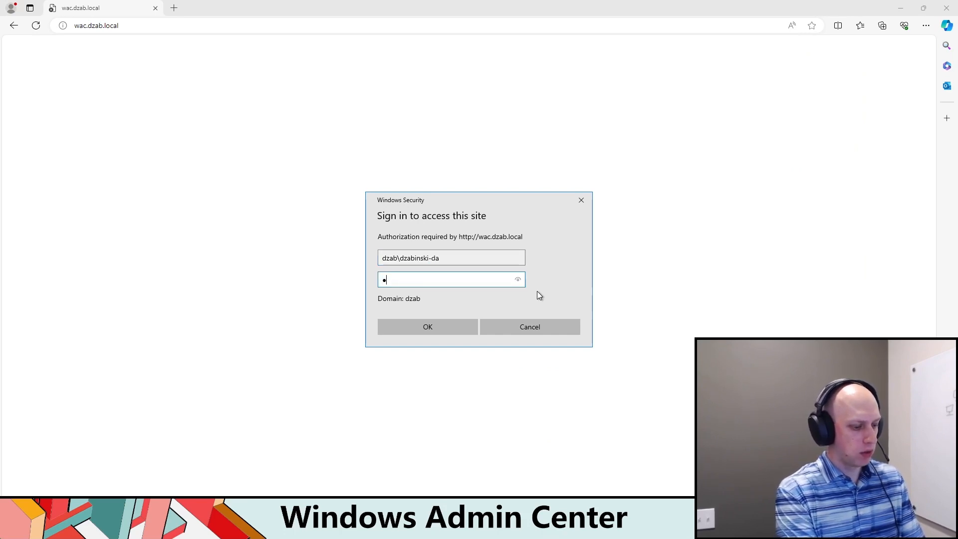
pyautogui.write('••')
pyautogui.press('Return')
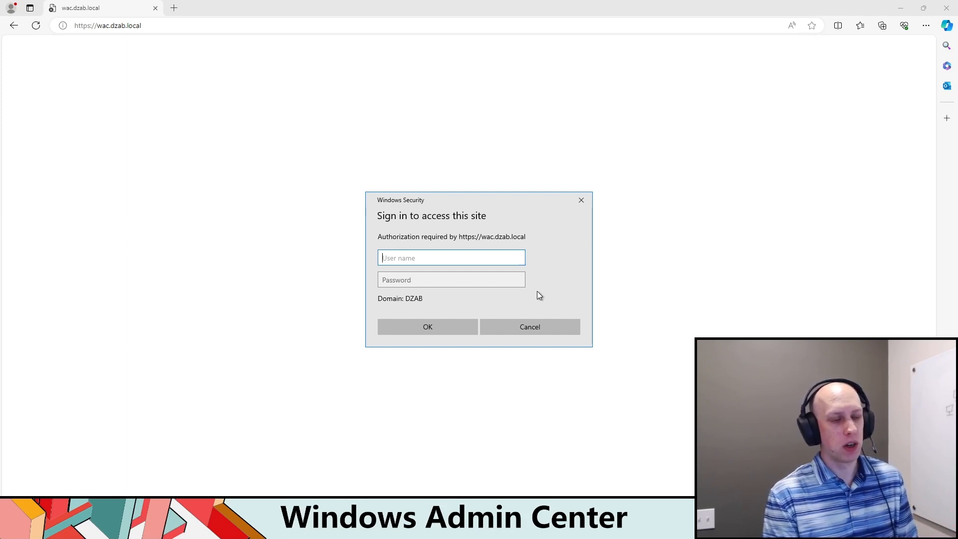
pyautogui.write('dzab\\dzabinski-da')
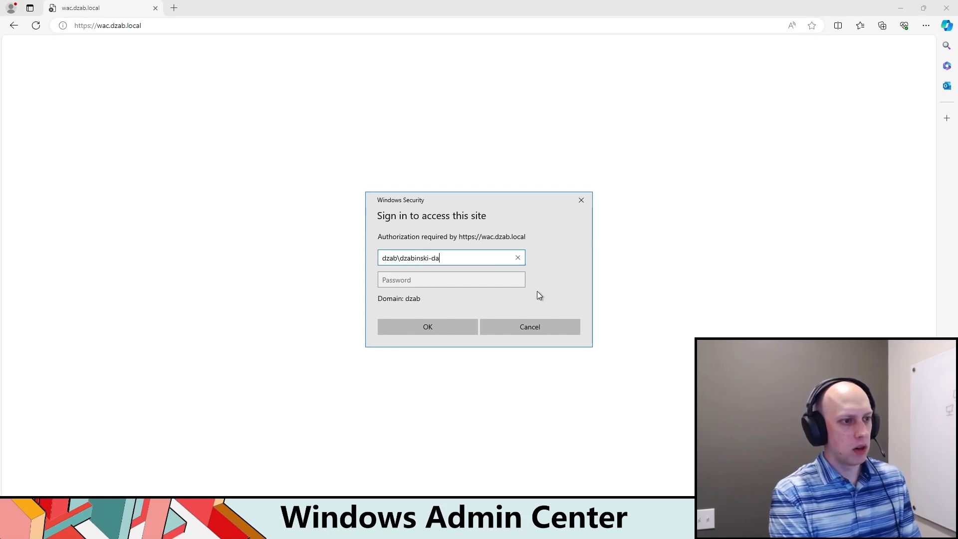
pyautogui.press('Tab')
pyautogui.write('*********')
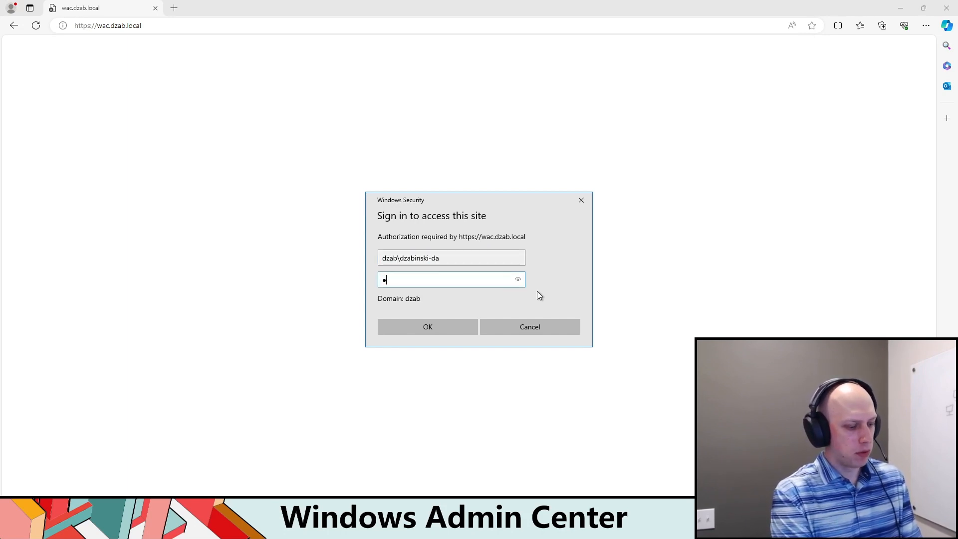
pyautogui.press('Return')
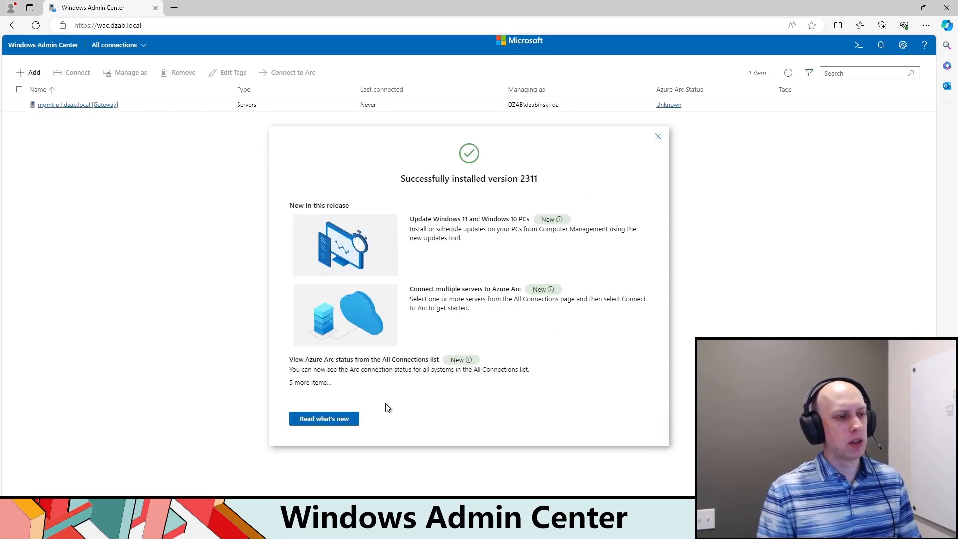
# Step: Dismiss the version 2311 release notes dialog and accept the reload for the extension updates
pyautogui.click(659, 140)
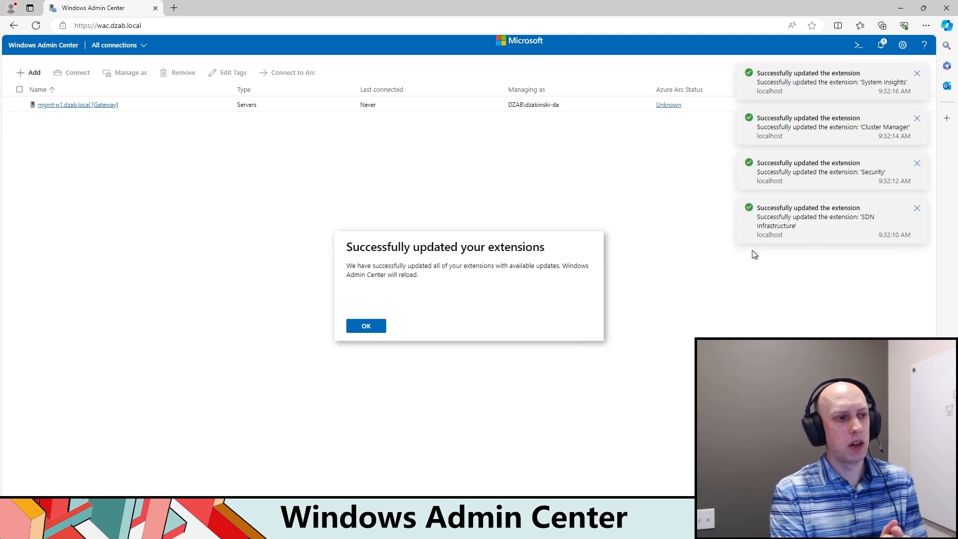
pyautogui.click(370, 325)
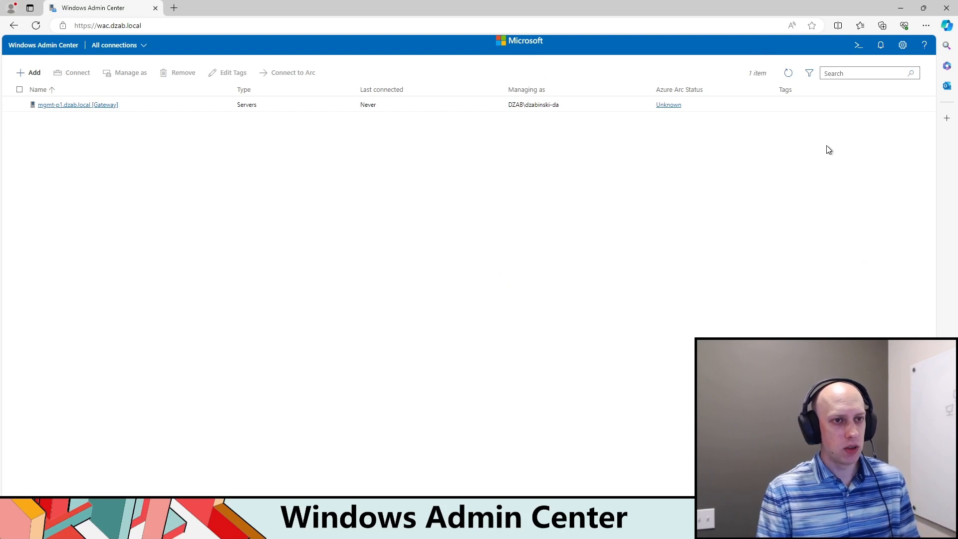
# Step: Open the gateway's extension settings and look through the list of installed extensions
pyautogui.click(903, 45)
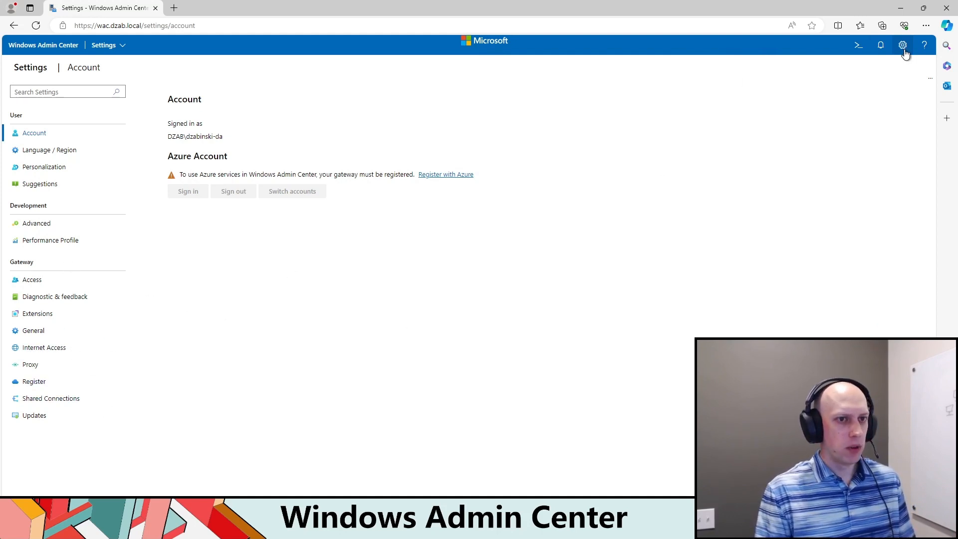
pyautogui.click(43, 314)
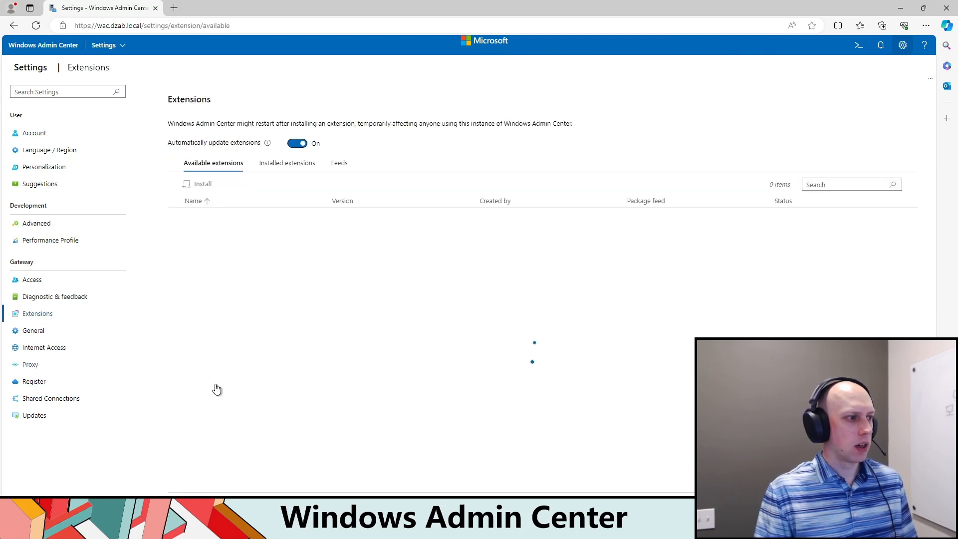
pyautogui.click(277, 163)
pyautogui.scroll(-9, 275, 355)
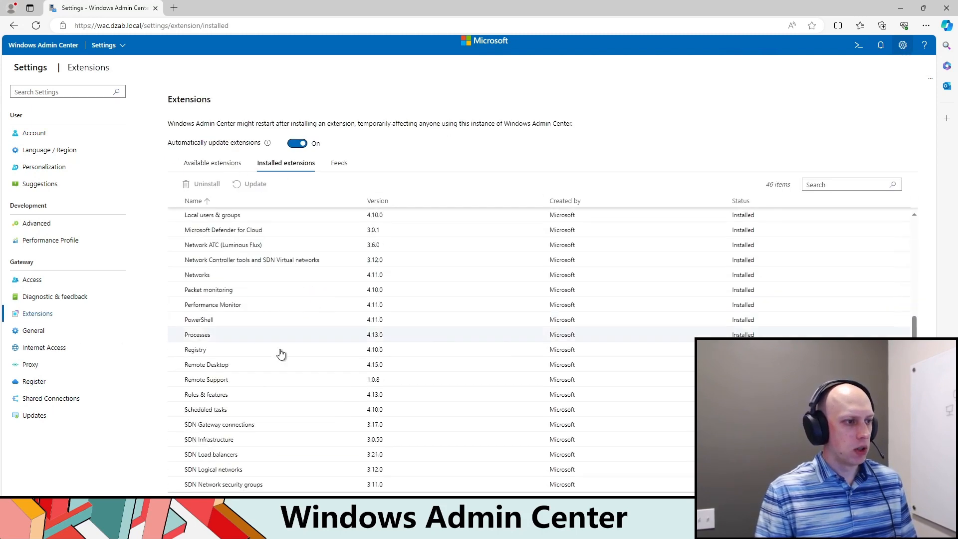
pyautogui.scroll(2, 279, 450)
pyautogui.scroll(5, 292, 454)
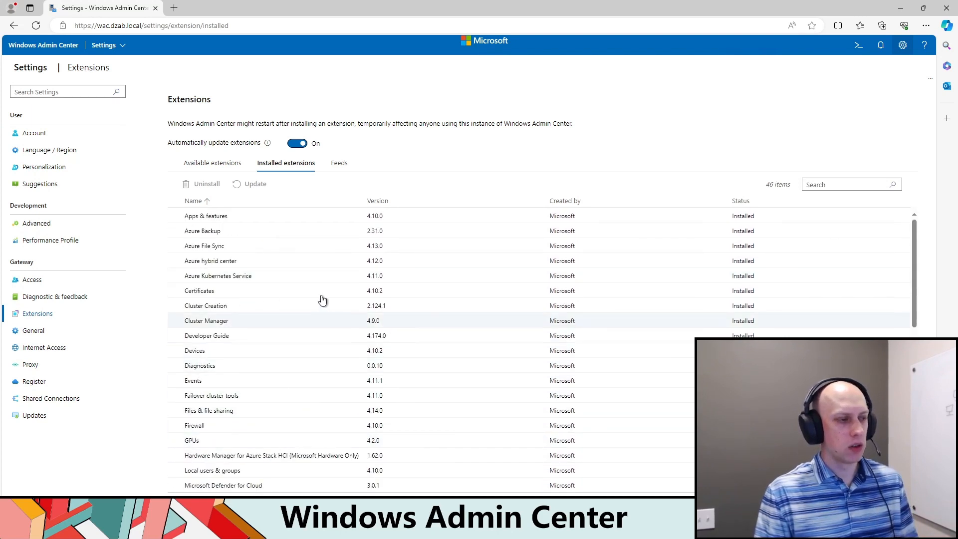
pyautogui.scroll(-10, 269, 299)
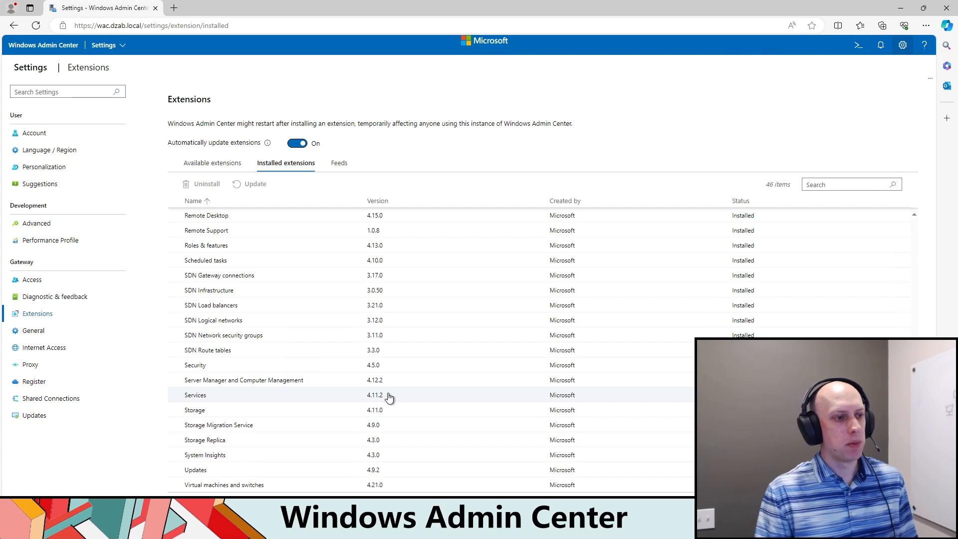
# Step: Look through the available extensions and install the Active Directory extension, acknowledging the installation dialog
pyautogui.click(222, 170)
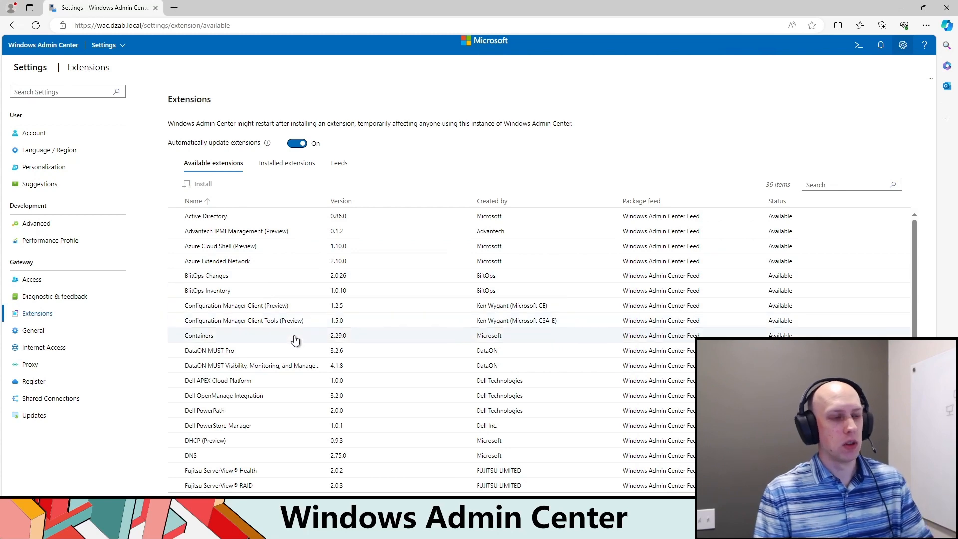
pyautogui.scroll(-5, 245, 309)
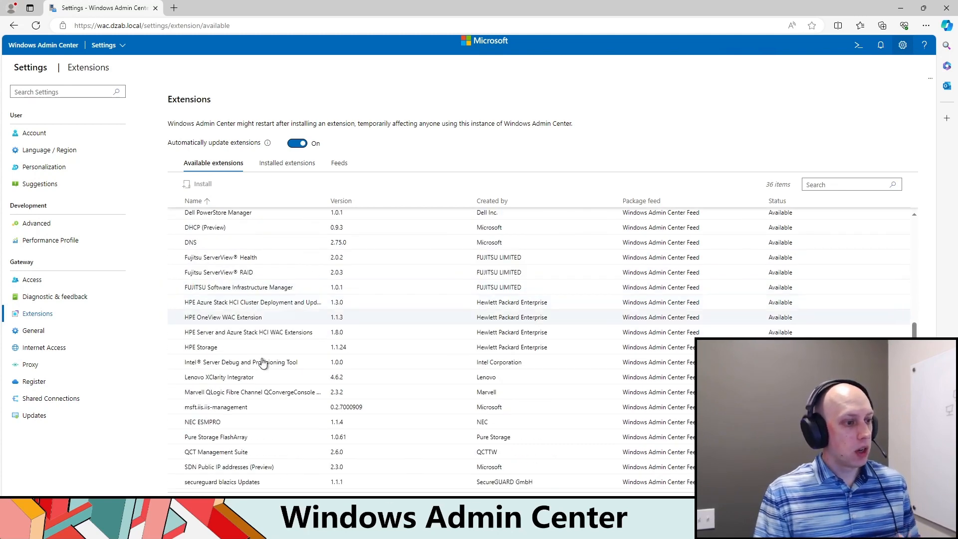
pyautogui.scroll(5, 258, 382)
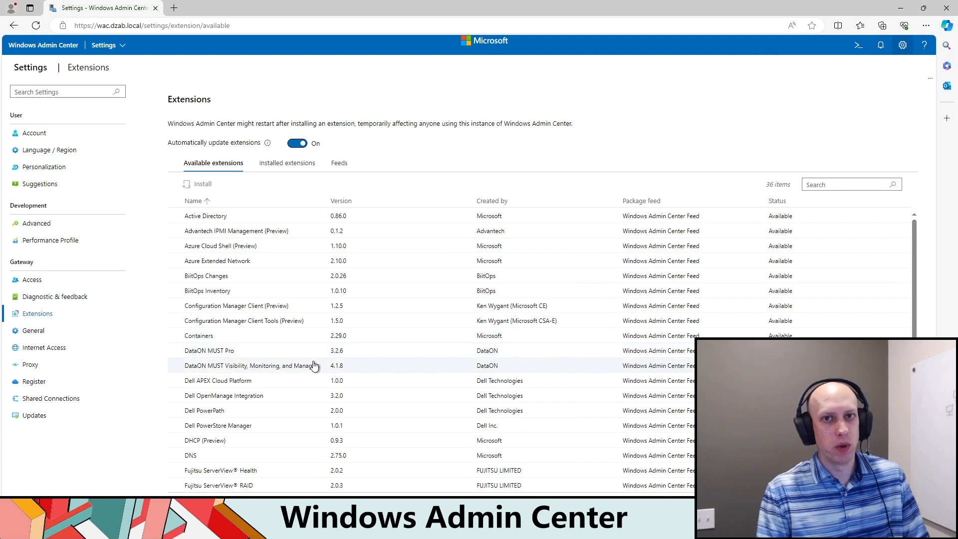
pyautogui.click(235, 216)
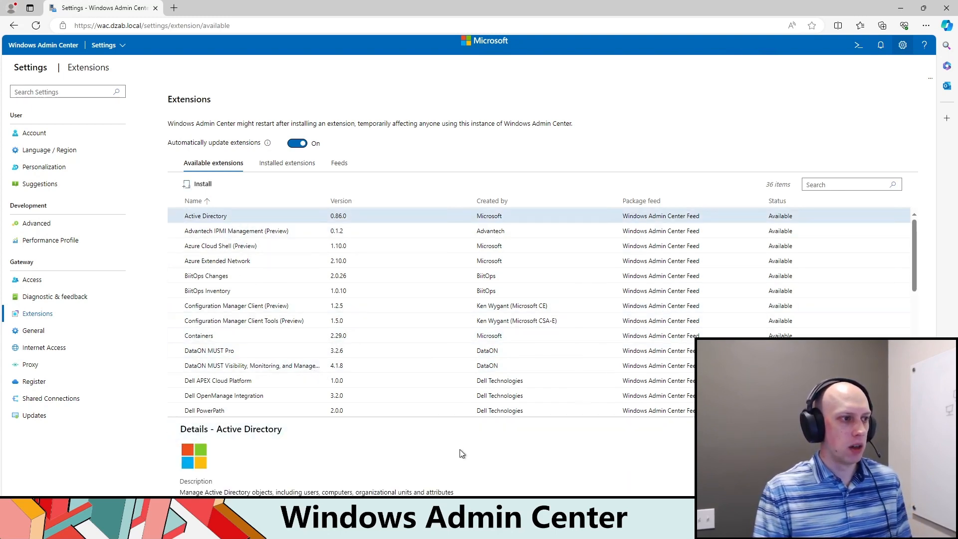
pyautogui.scroll(-3, 459, 453)
pyautogui.scroll(-2, 459, 453)
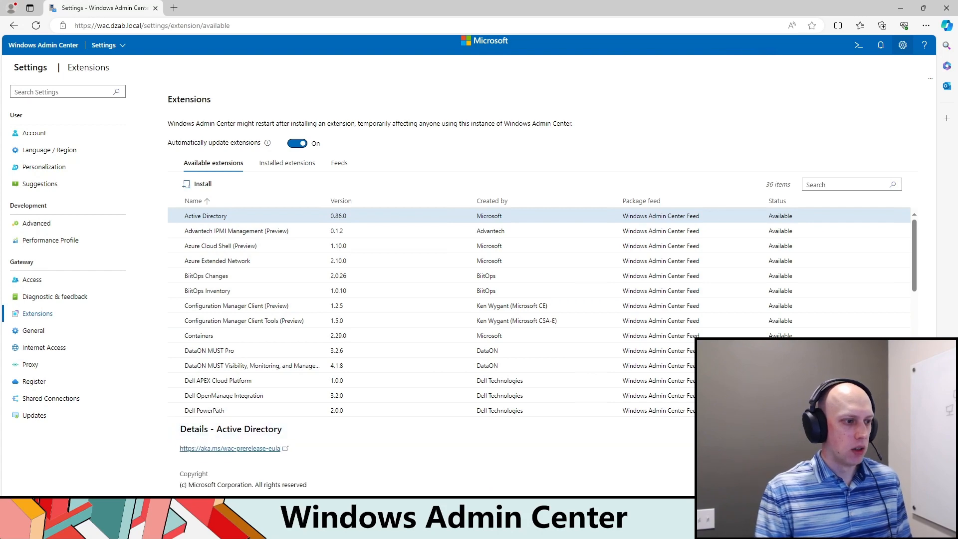
pyautogui.scroll(-4, 840, 325)
pyautogui.scroll(-2, 279, 229)
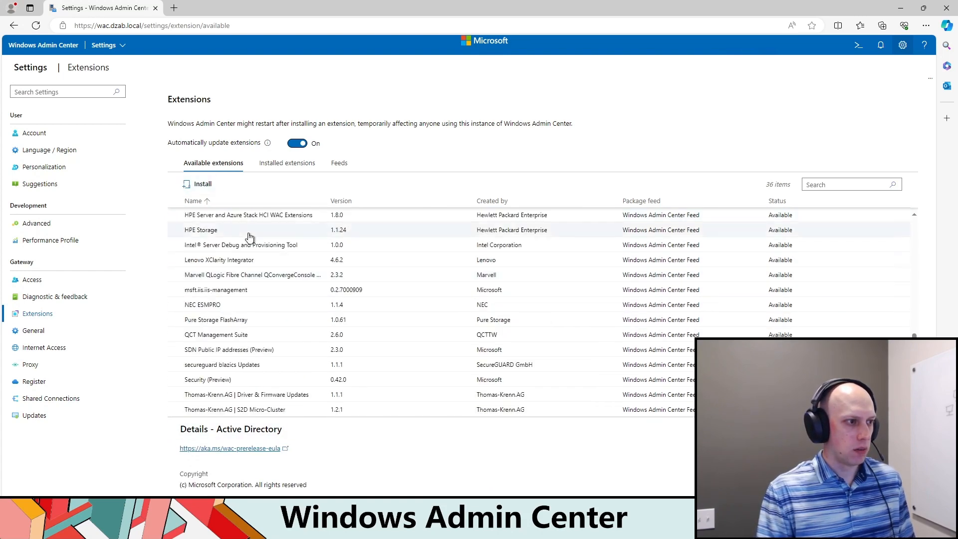
pyautogui.scroll(6, 224, 215)
pyautogui.click(202, 184)
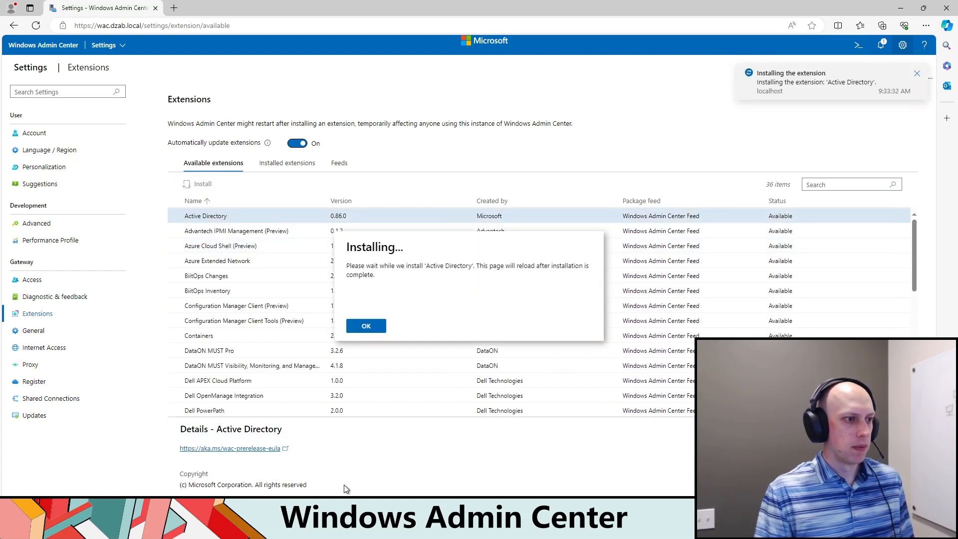
pyautogui.click(369, 328)
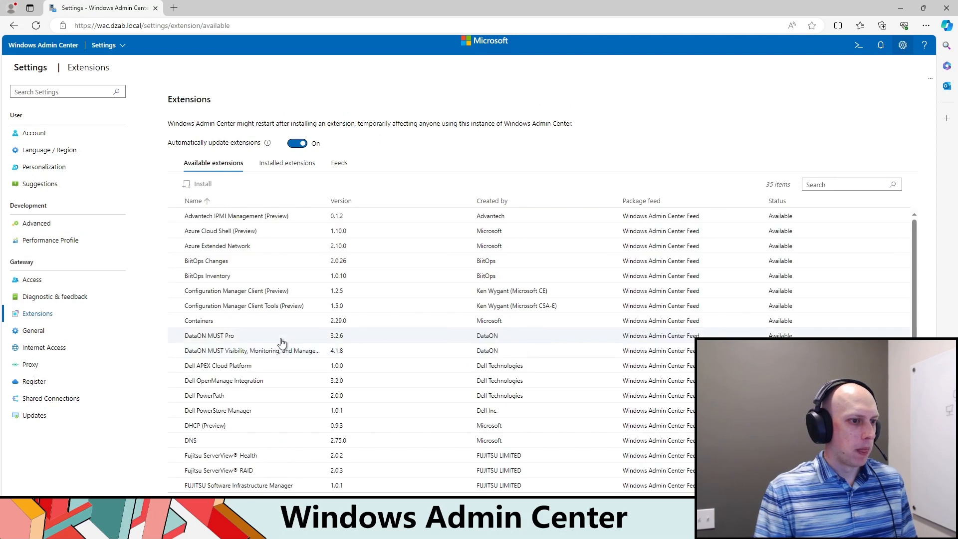
# Step: Install the DNS extension from the available extensions and acknowledge the installation dialog
pyautogui.scroll(-2, 278, 342)
pyautogui.click(191, 355)
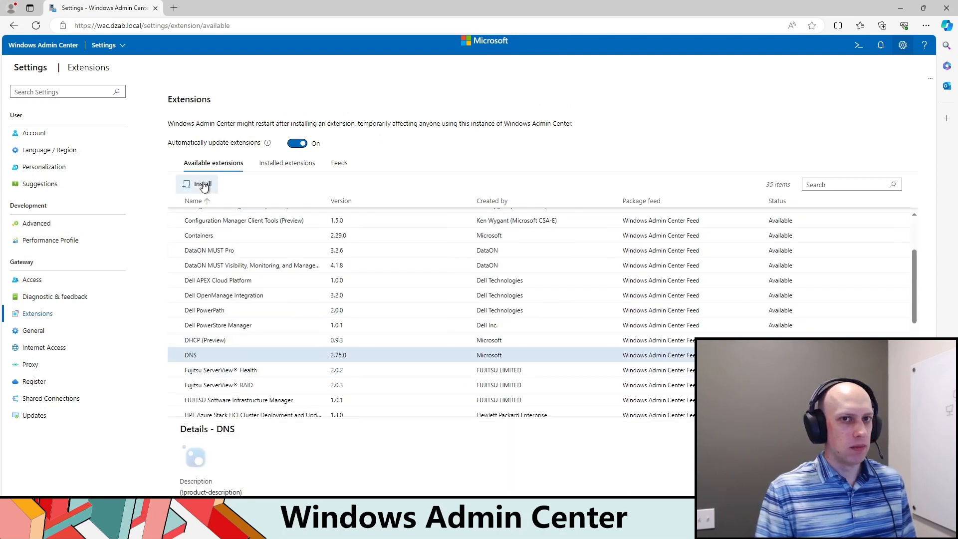
pyautogui.click(203, 184)
pyautogui.click(384, 324)
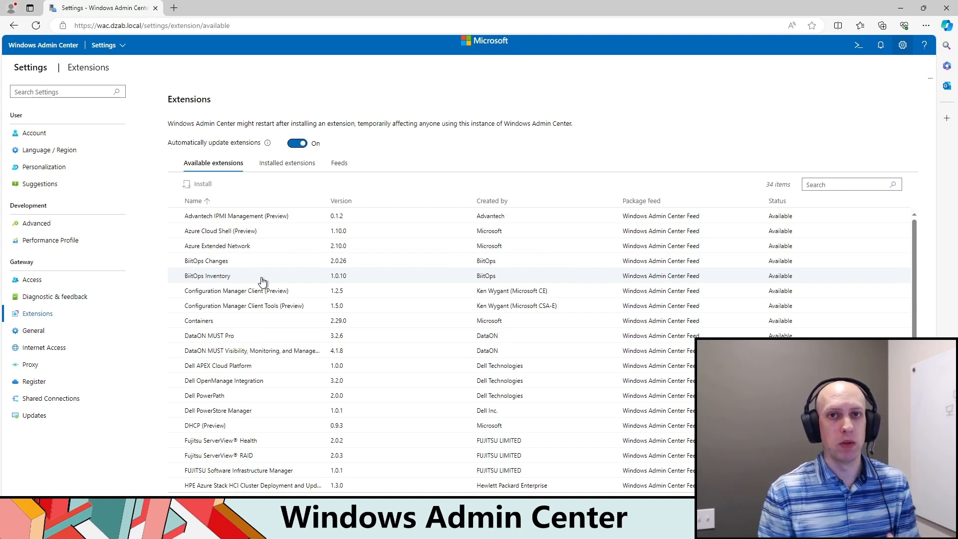
# Step: Check the package feeds configured for extensions and return to the list of available extensions
pyautogui.click(337, 163)
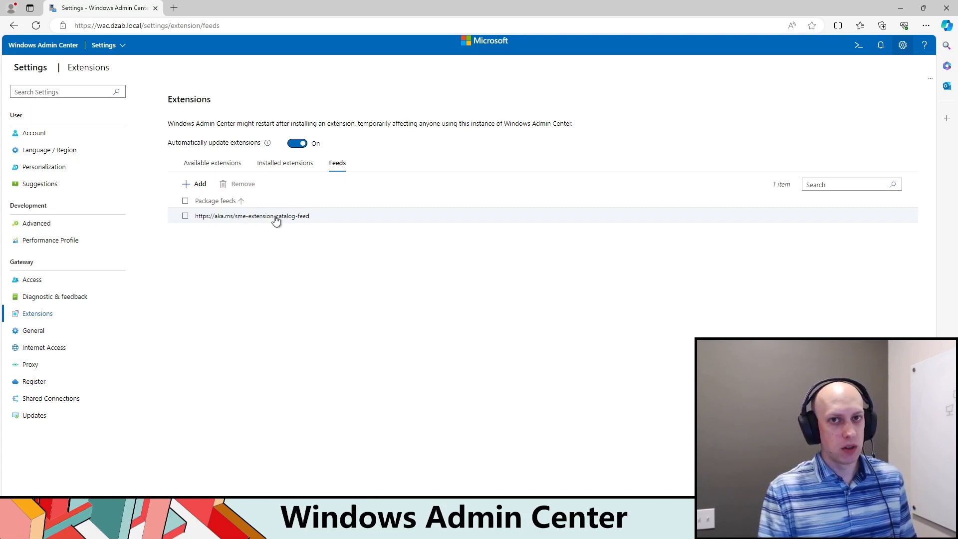
pyautogui.click(216, 165)
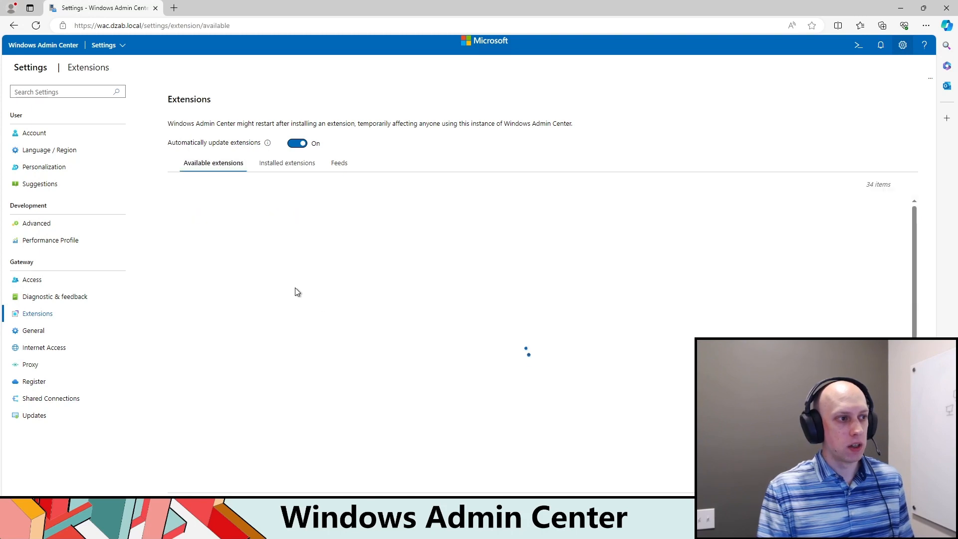
pyautogui.click(340, 164)
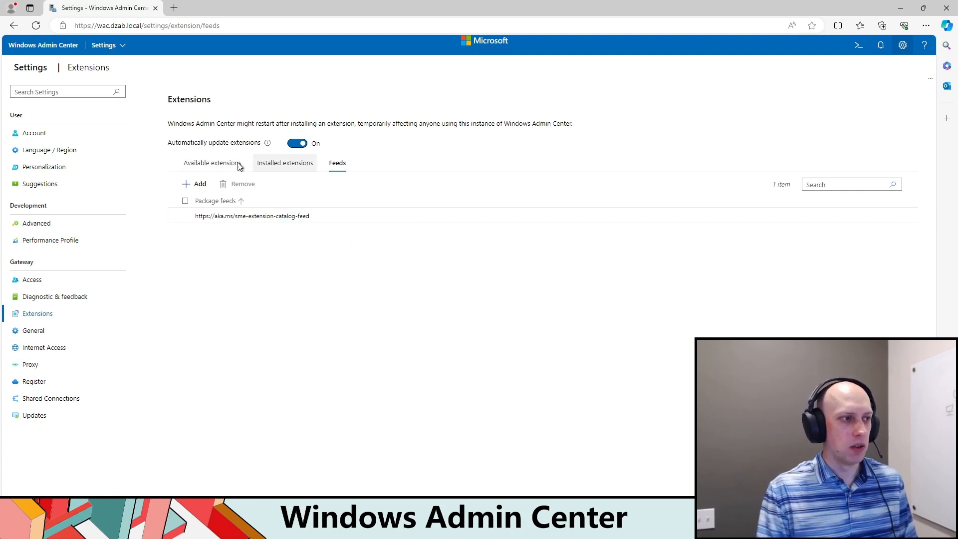
pyautogui.click(211, 164)
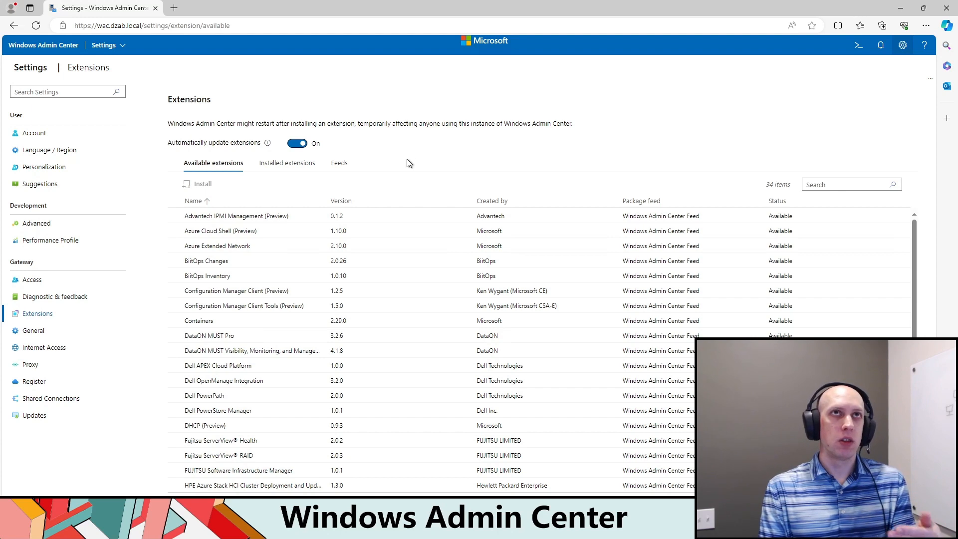
# Step: Review the account settings and the gateway access settings, including the multi-factor authentication requirement
pyautogui.click(52, 134)
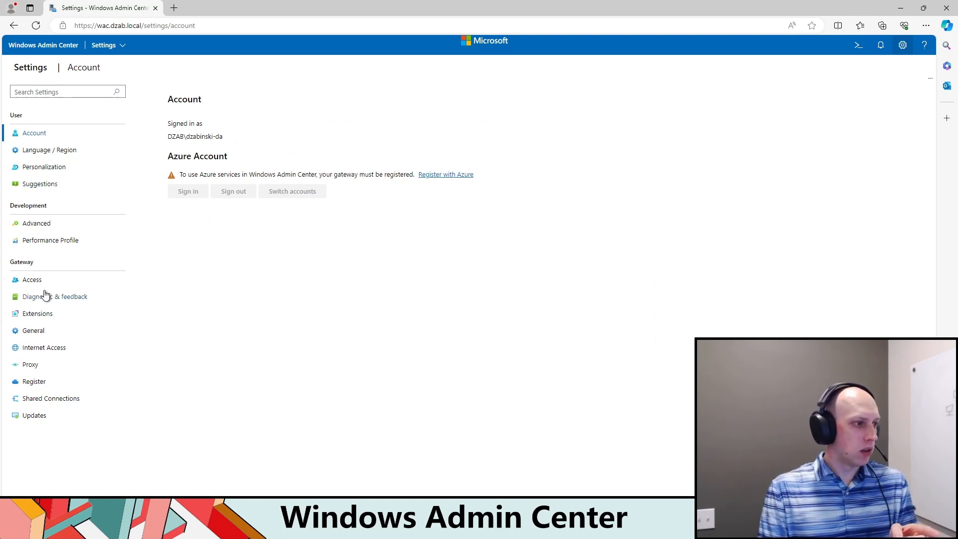
pyautogui.click(34, 280)
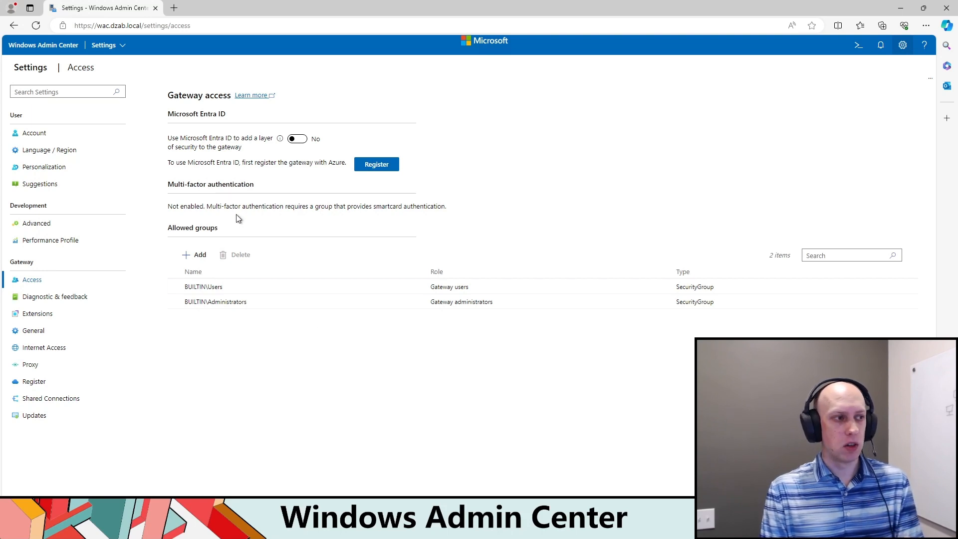
pyautogui.moveTo(447, 206); pyautogui.dragTo(163, 183)
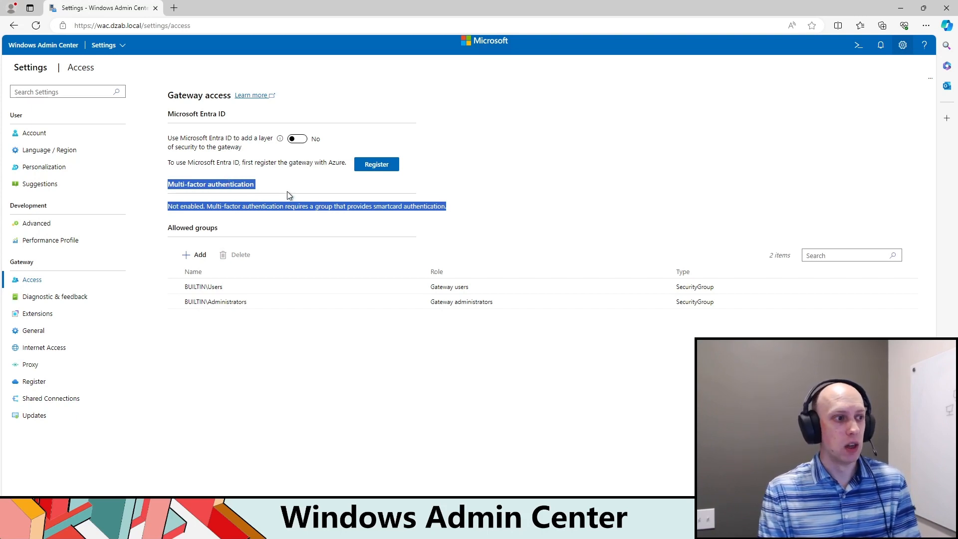
# Step: Try the Microsoft Entra ID option for gateway access, switching it on and back off, and reread the multi-factor authentication note
pyautogui.click(298, 139)
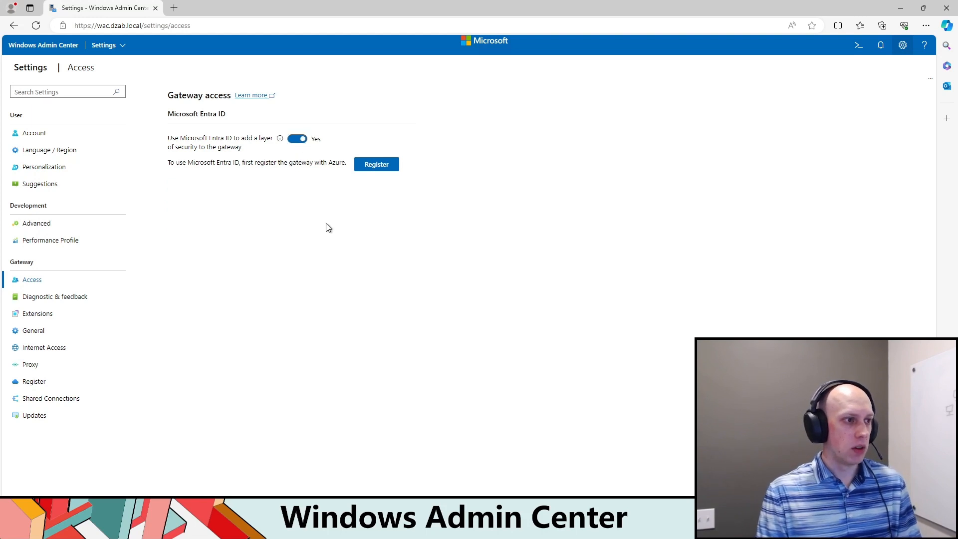
pyautogui.click(299, 140)
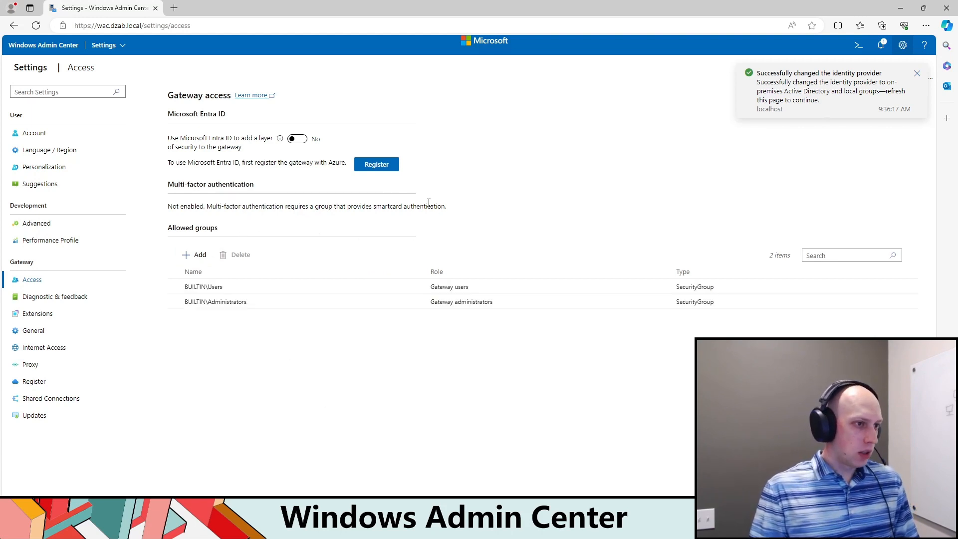
pyautogui.click(298, 138)
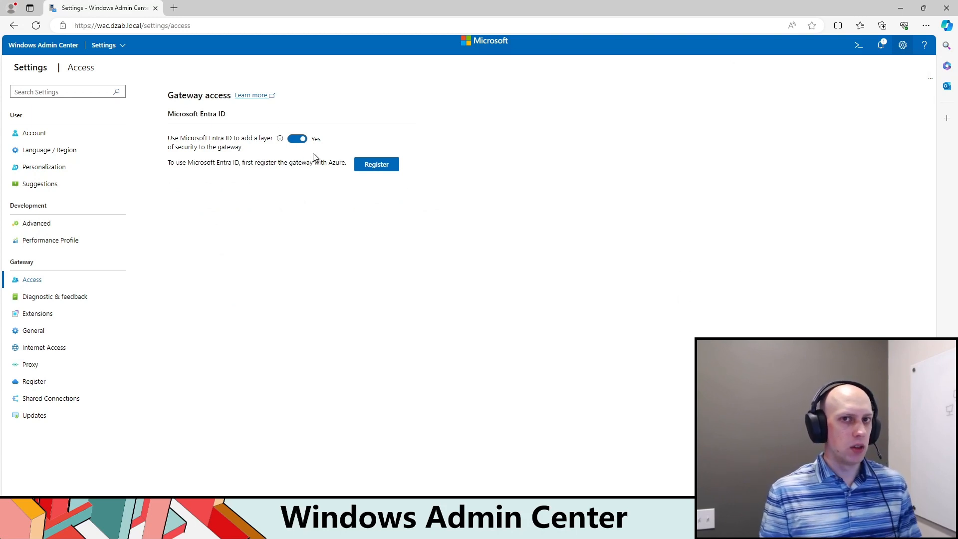
pyautogui.click(298, 140)
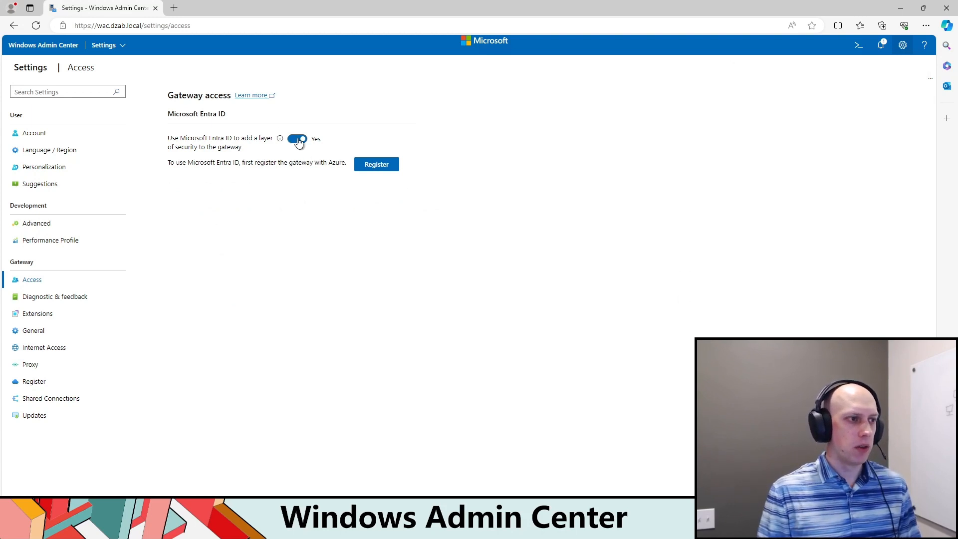
pyautogui.moveTo(448, 206); pyautogui.dragTo(251, 207)
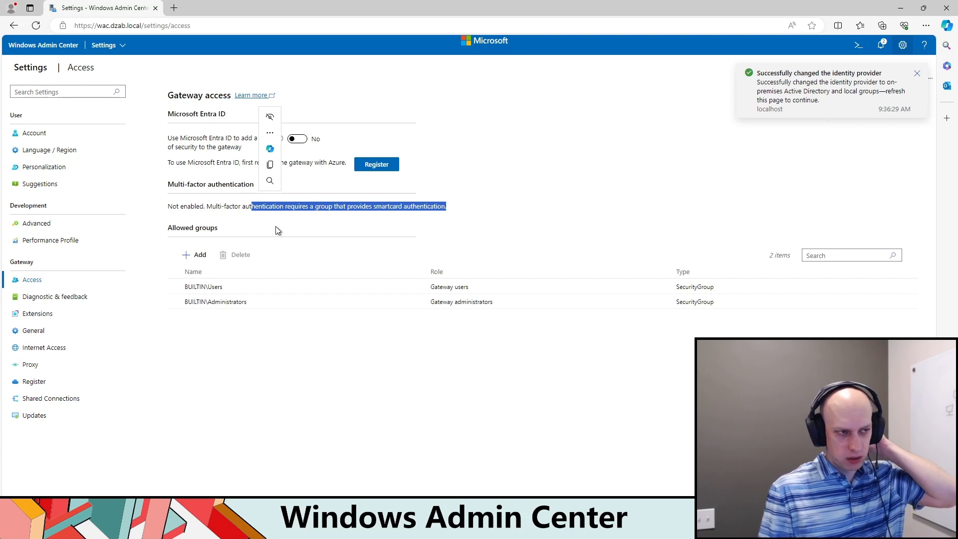
pyautogui.click(466, 205)
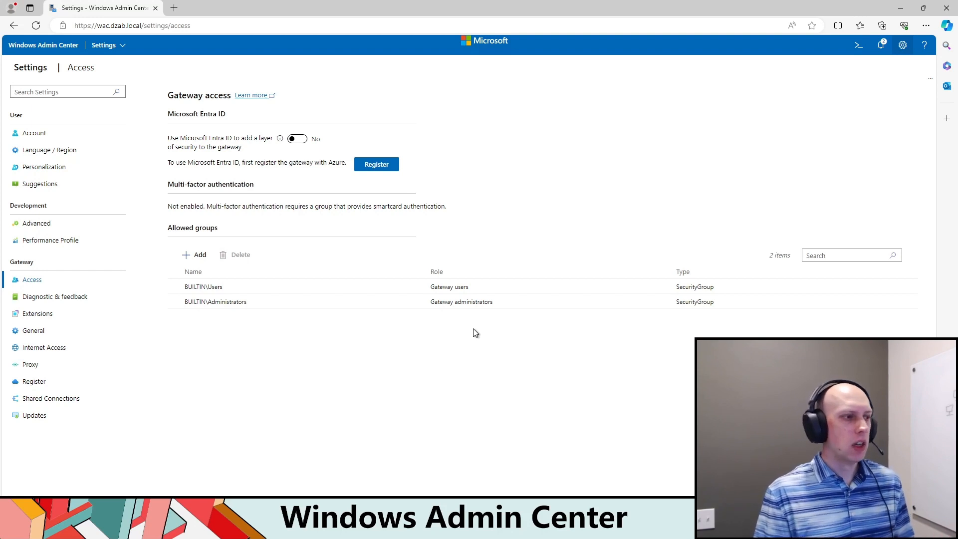
# Step: Examine the role and type options for adding an allowed group to the gateway and close the form without adding one
pyautogui.click(195, 255)
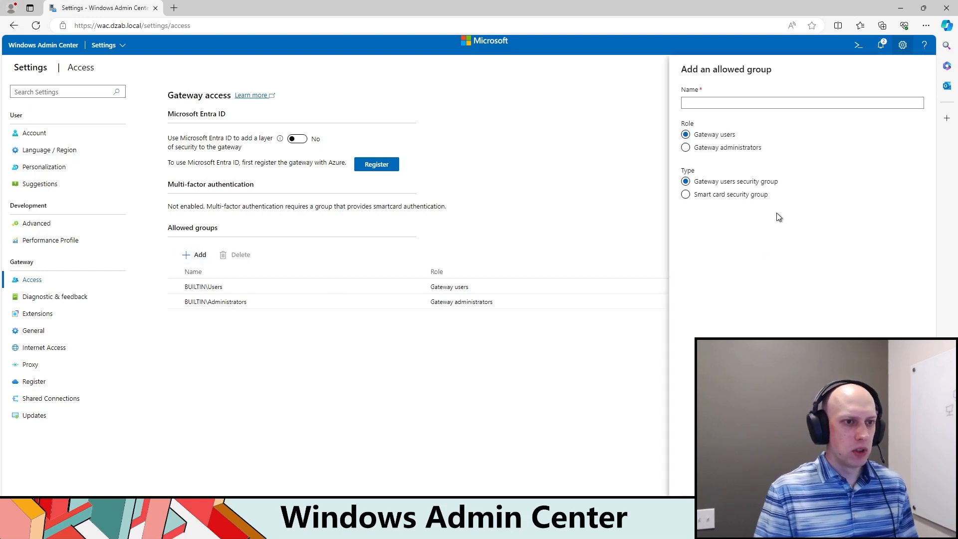
pyautogui.click(687, 148)
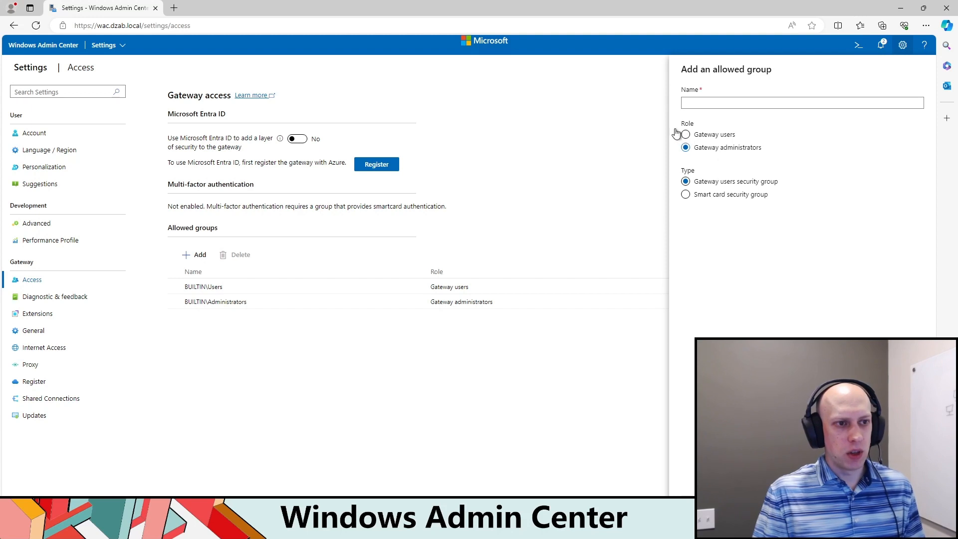
pyautogui.click(686, 135)
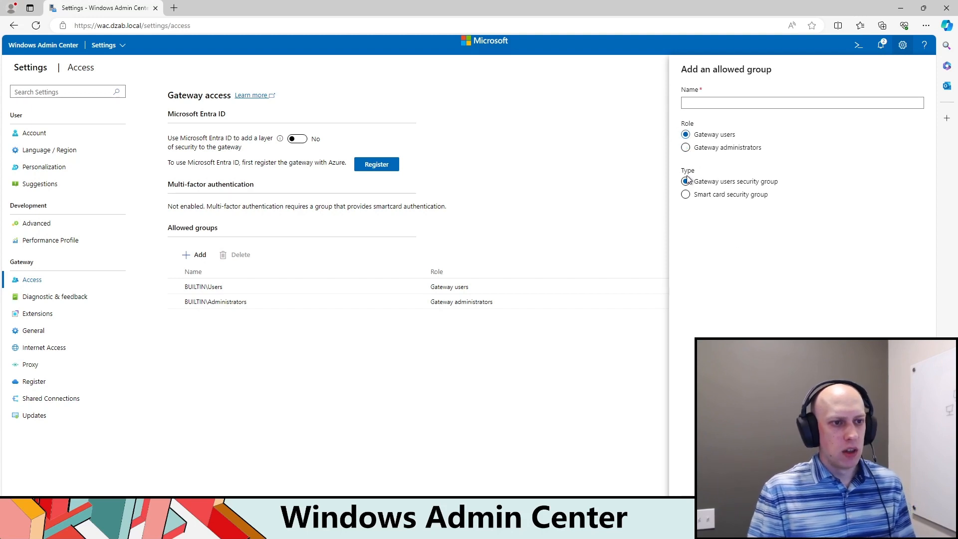
pyautogui.click(686, 195)
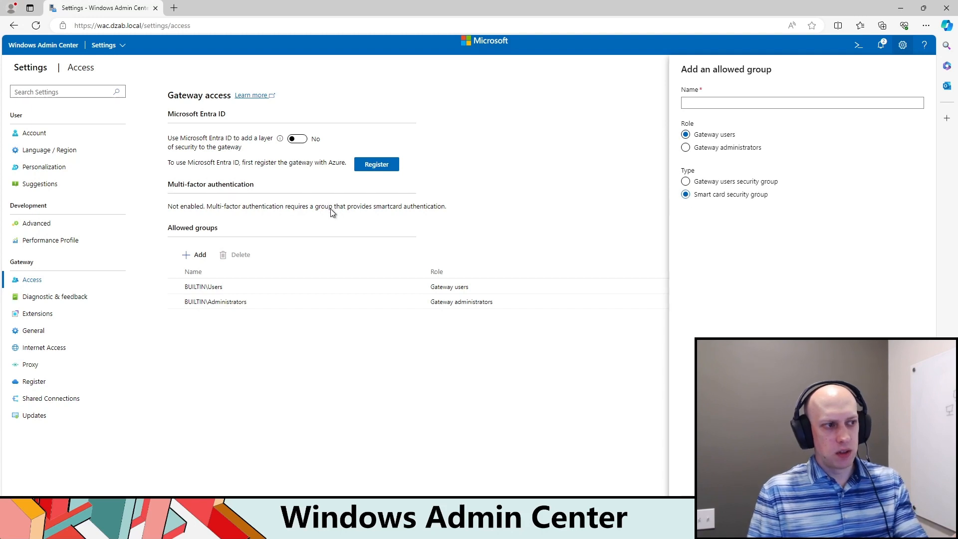
pyautogui.click(696, 183)
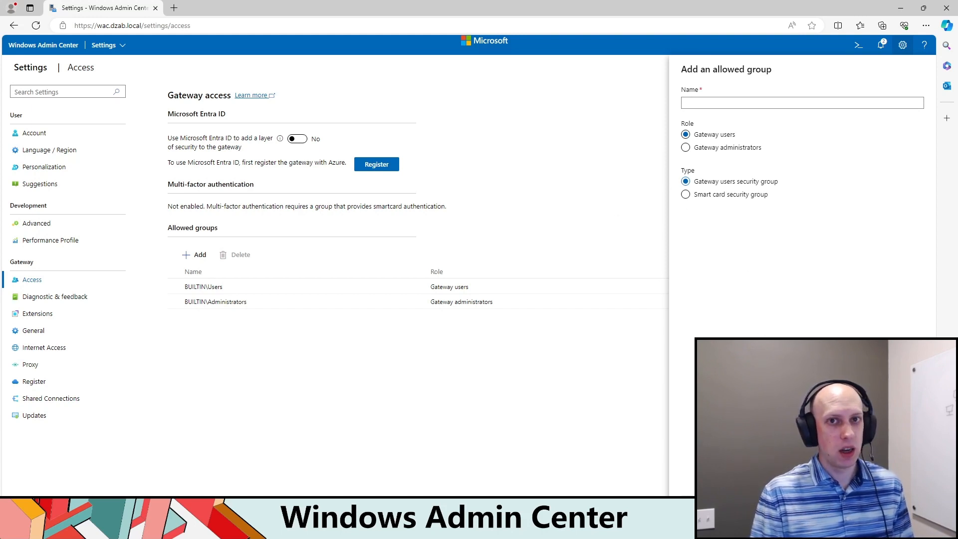
pyautogui.press('Escape')
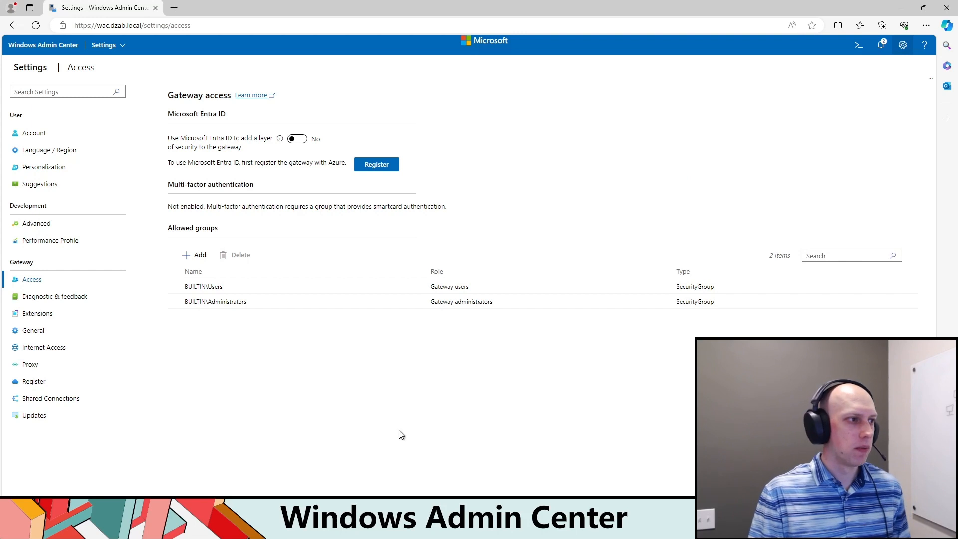
# Step: Check the list of all connections and open the gateway's Shared Connections settings
pyautogui.click(115, 46)
pyautogui.click(127, 62)
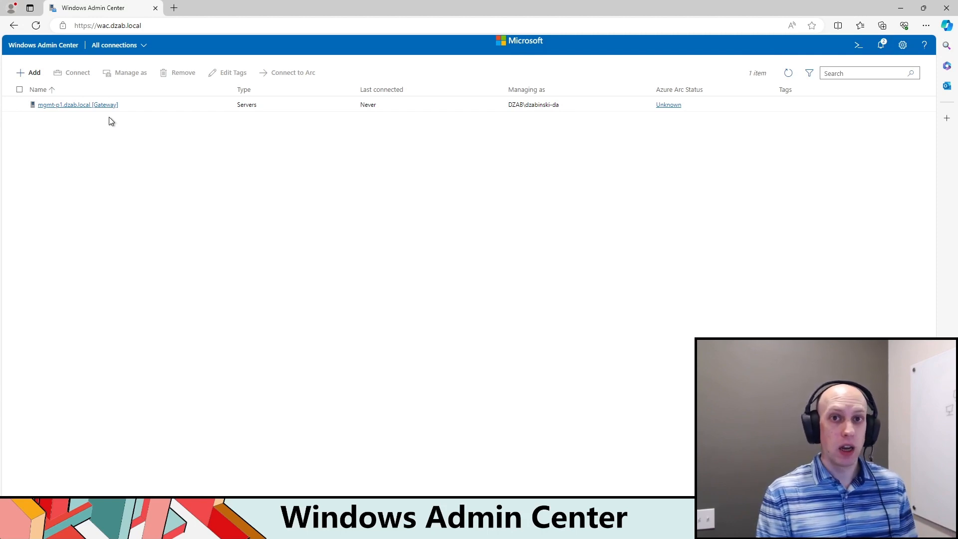
pyautogui.click(907, 52)
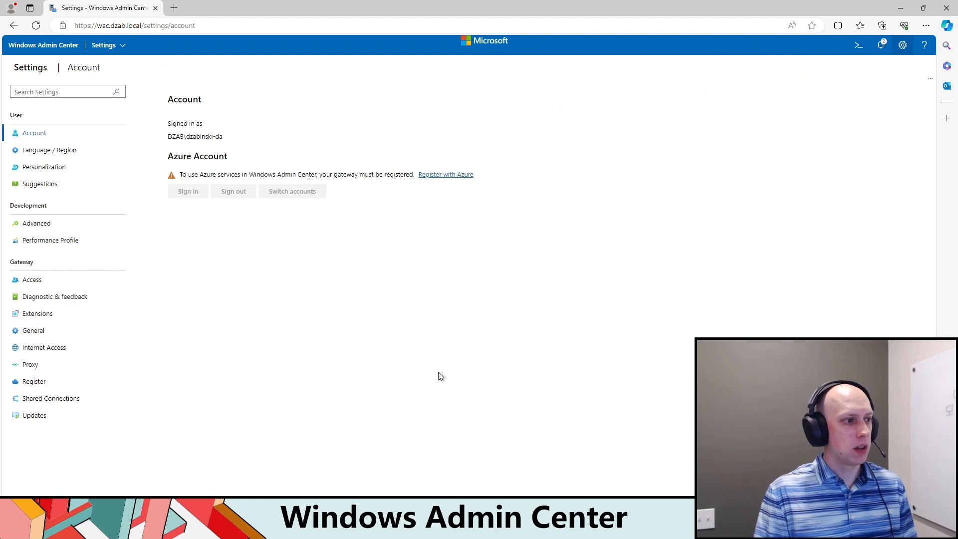
pyautogui.click(51, 401)
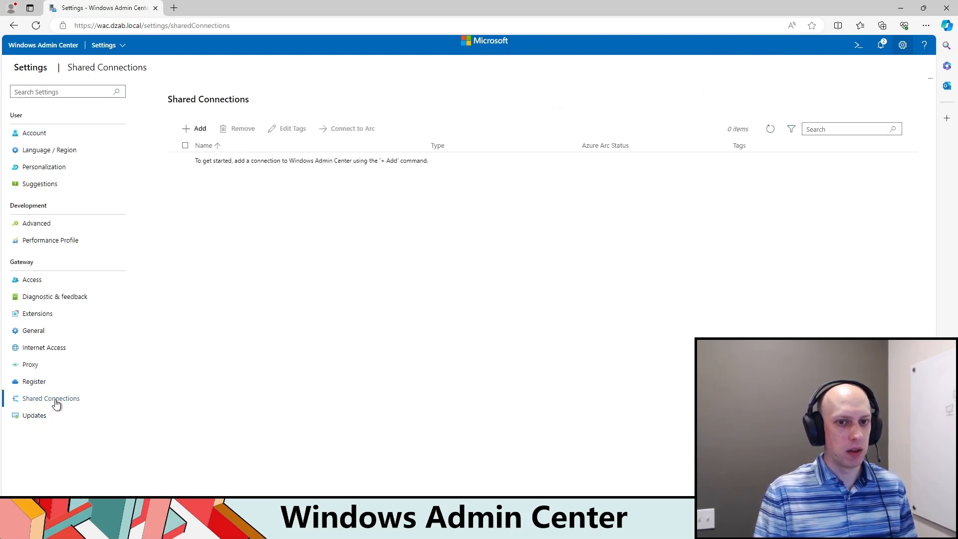
# Step: Start adding shared server connections and search Active Directory for *-p1
pyautogui.click(191, 138)
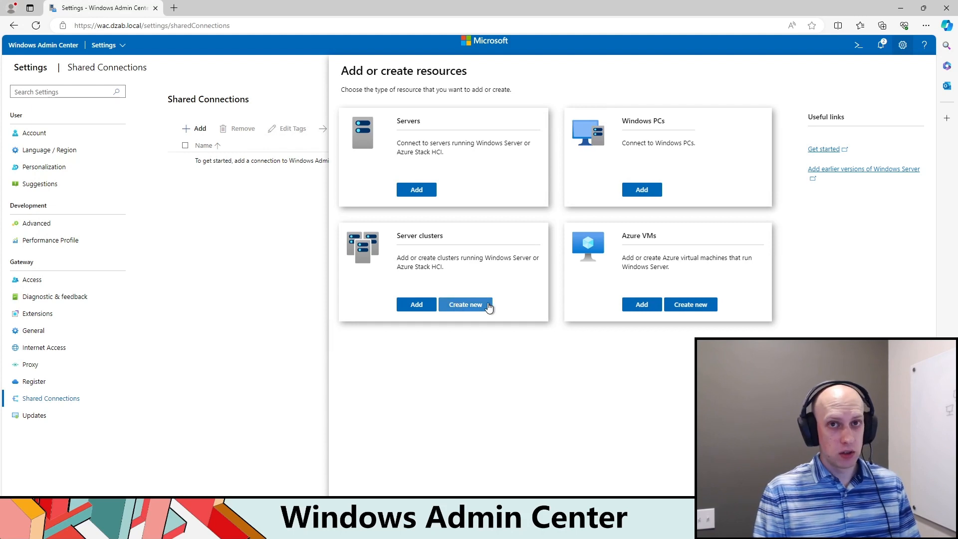
pyautogui.click(417, 190)
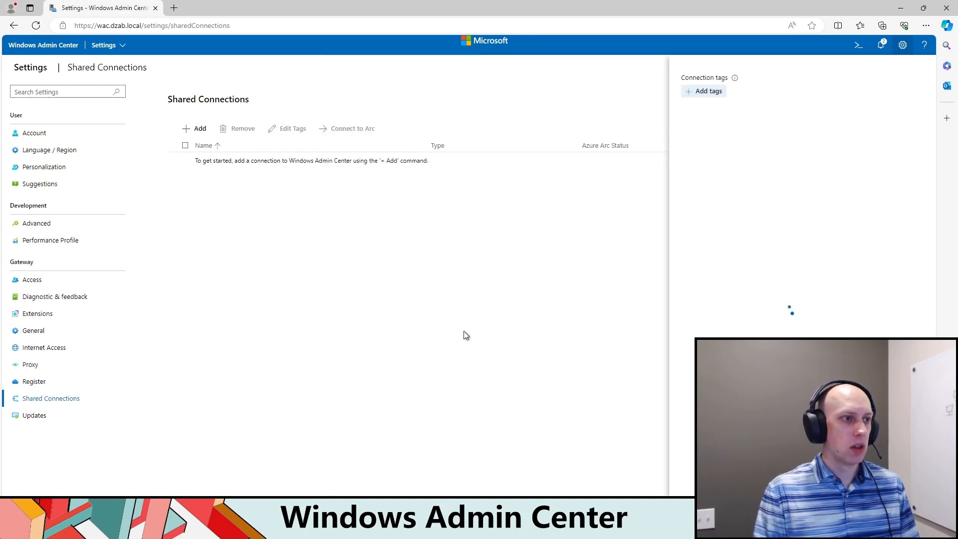
pyautogui.click(799, 122)
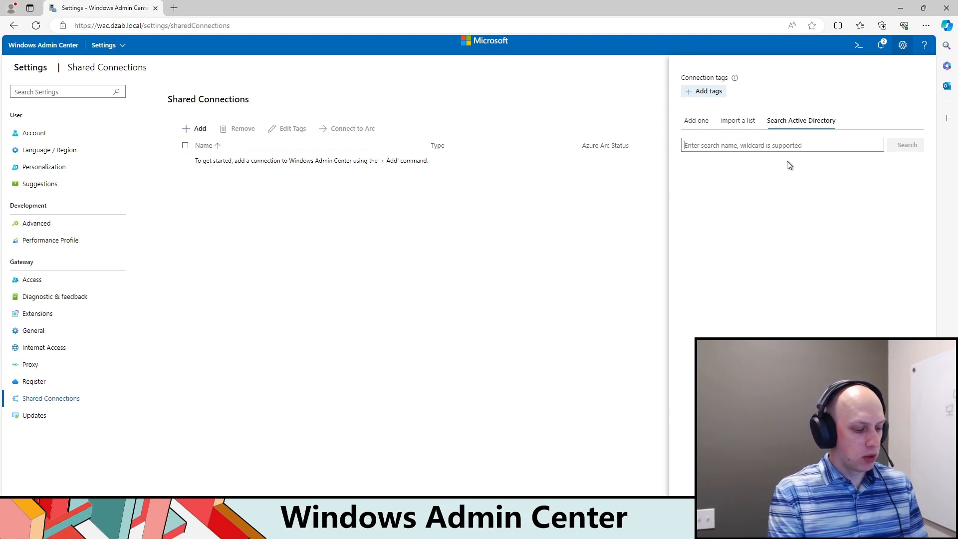
pyautogui.write('*-p1')
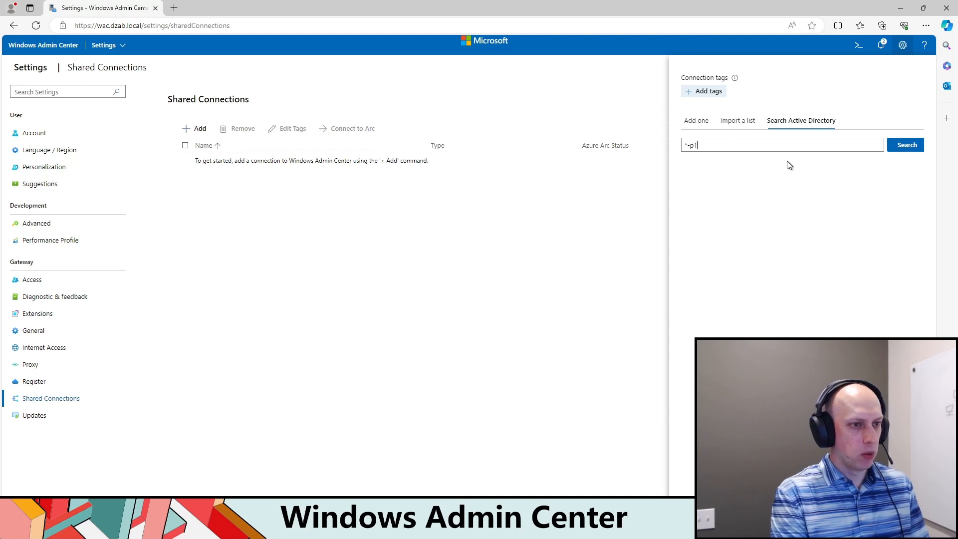
pyautogui.click(906, 144)
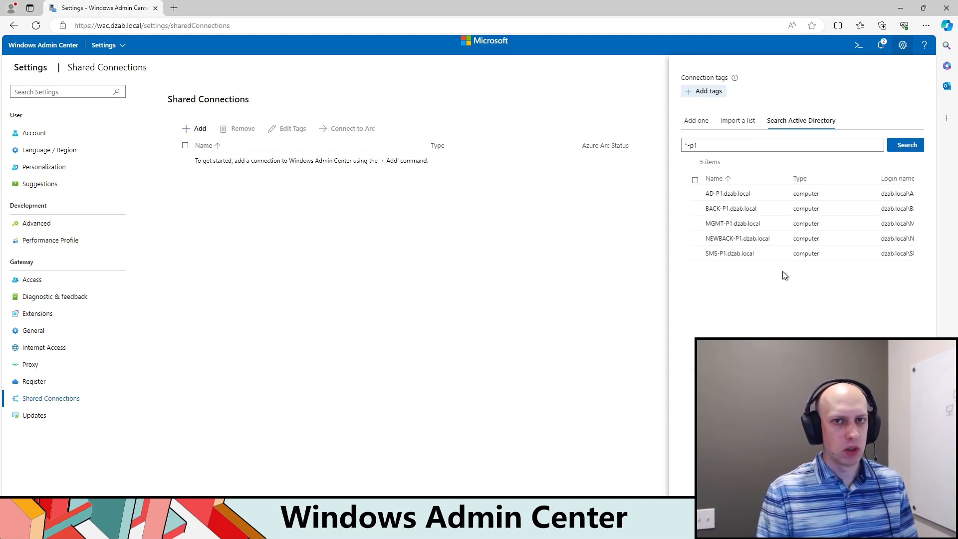
# Step: Add AD-P1, BACK-P1, MGMT-P1 and SMS-P1 from the search results as shared server connections
pyautogui.click(696, 224)
pyautogui.click(696, 209)
pyautogui.click(696, 194)
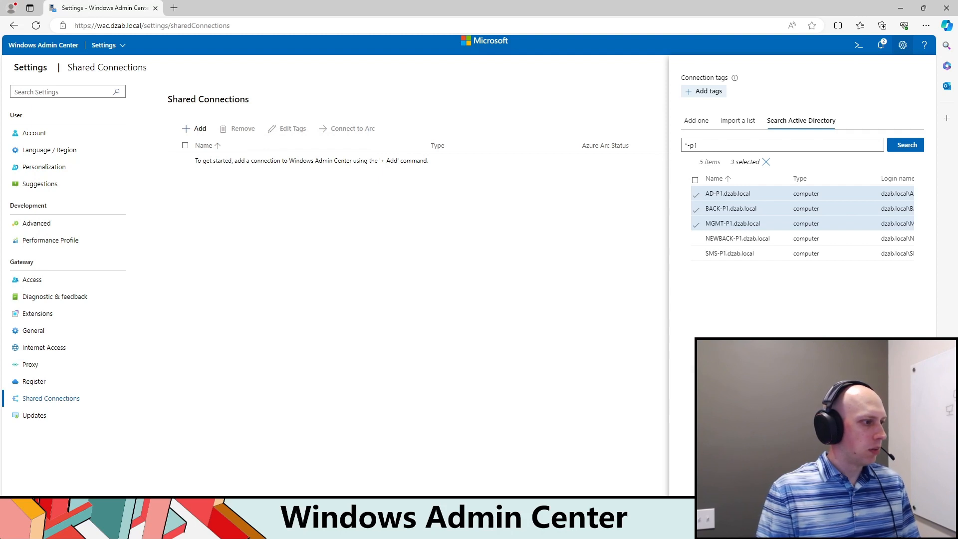
pyautogui.click(695, 256)
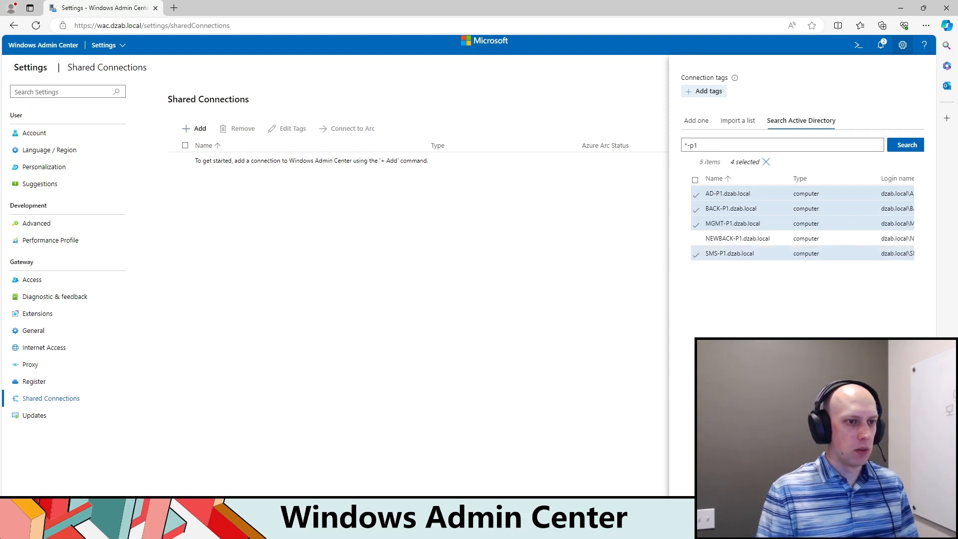
pyautogui.click(850, 481)
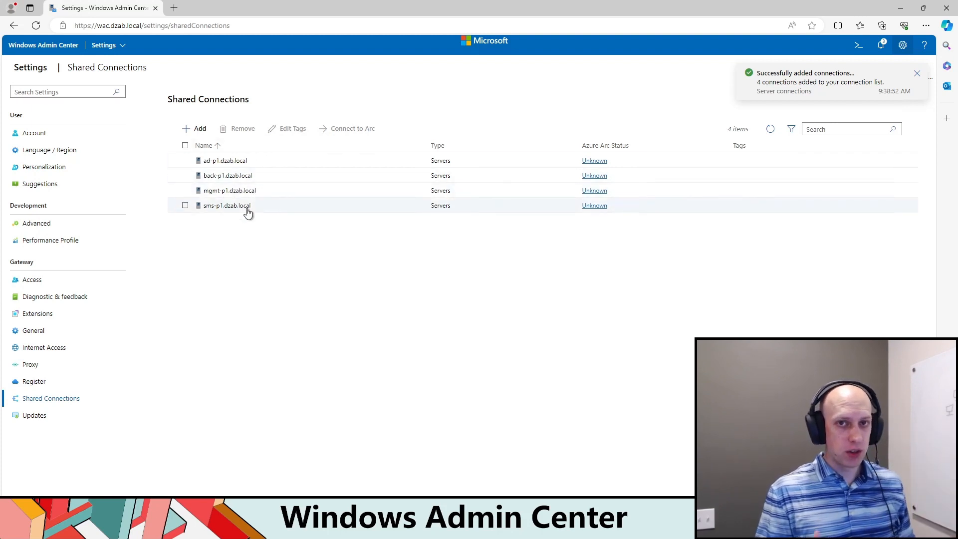
# Step: From all connections, open ad-p1.dzab.local and choose another account for it, leaving the credentials unapplied to all connections
pyautogui.click(122, 45)
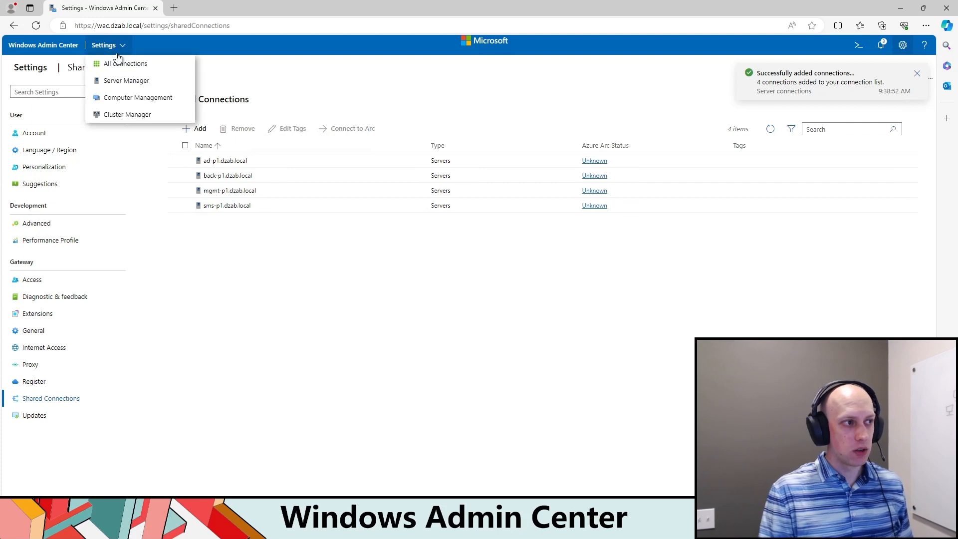
pyautogui.click(120, 62)
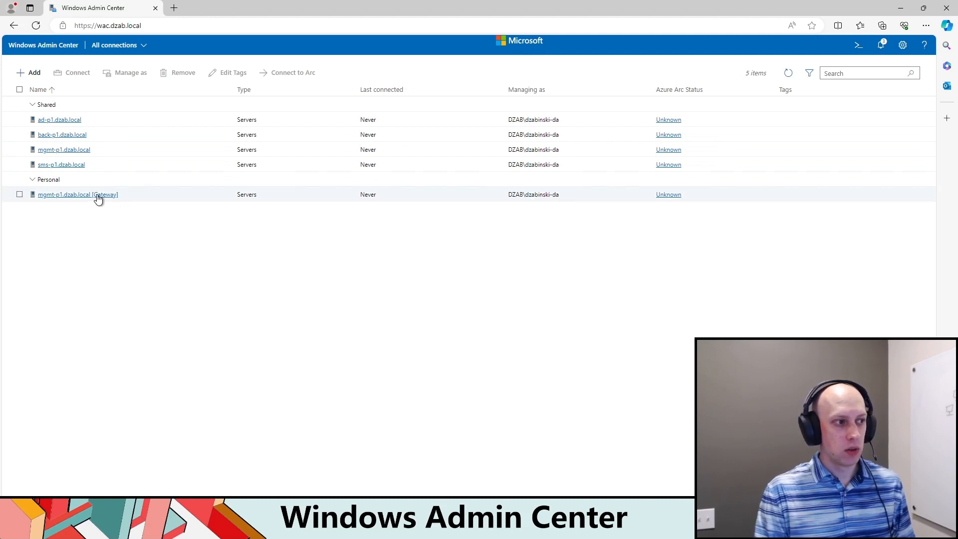
pyautogui.click(57, 121)
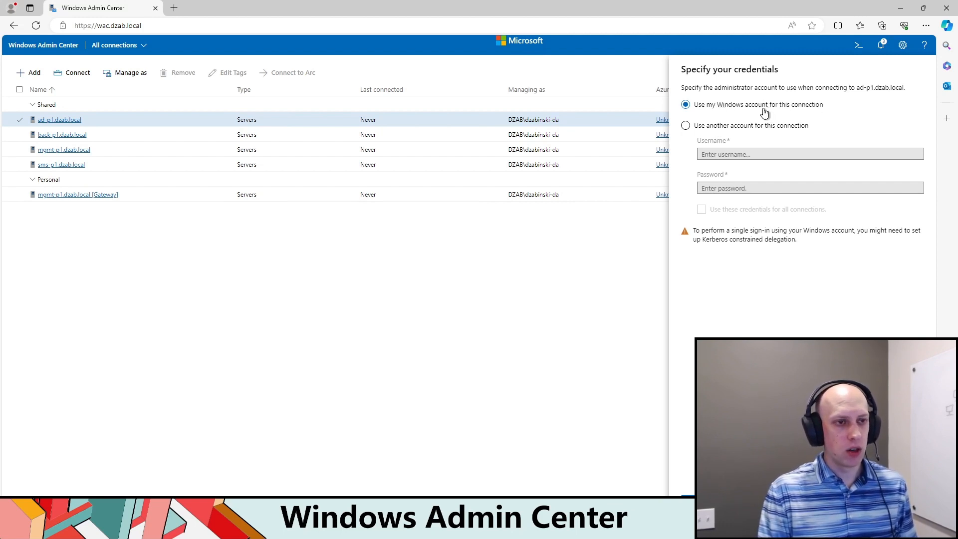
pyautogui.click(685, 128)
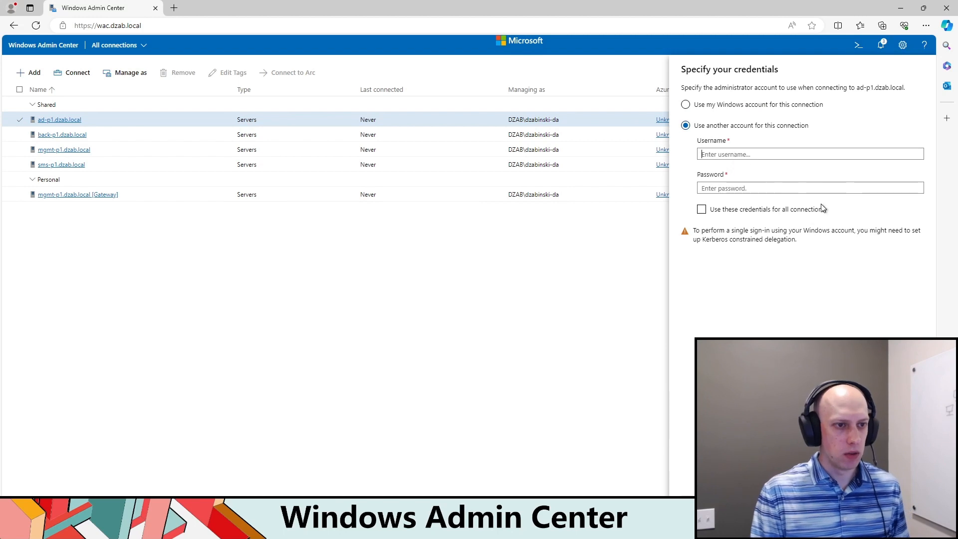
pyautogui.click(702, 209)
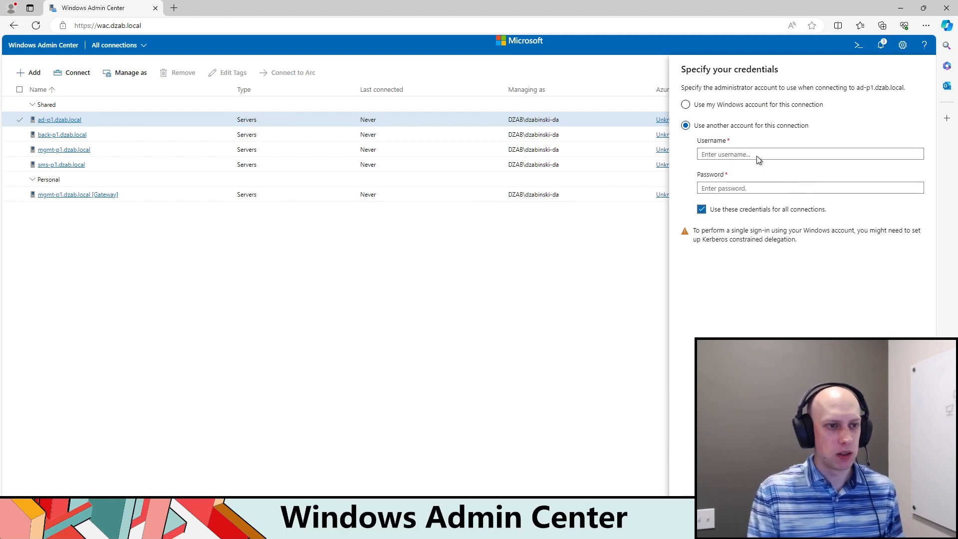
pyautogui.click(701, 210)
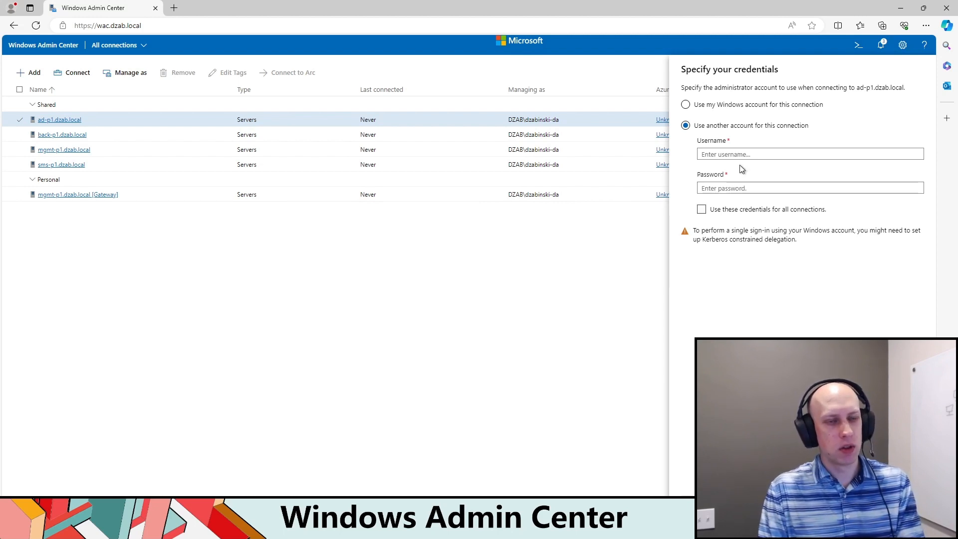
# Step: Connect to ad-p1.dzab.local with the domain administrator's username and password, and decline saving the password in the browser
pyautogui.write('dzab')
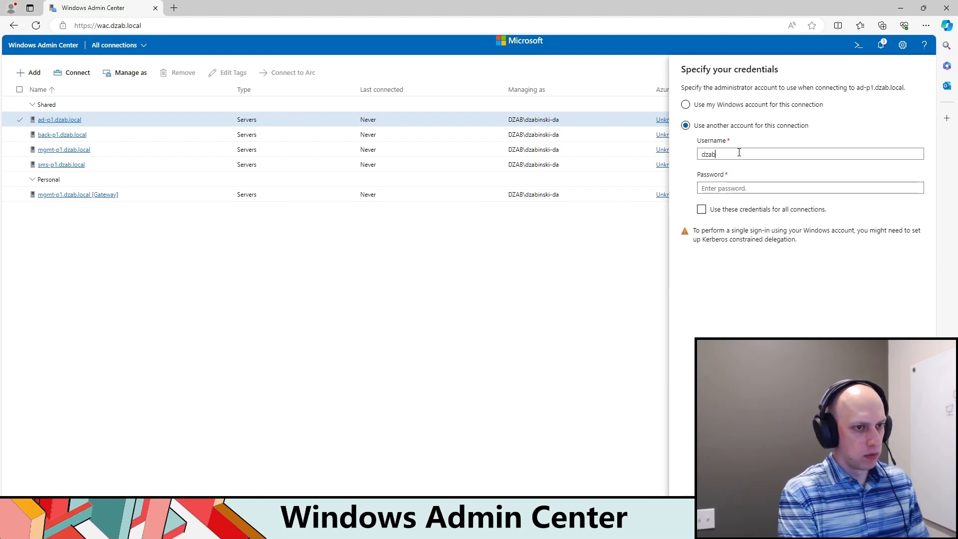
pyautogui.write('\\dzabinski-da')
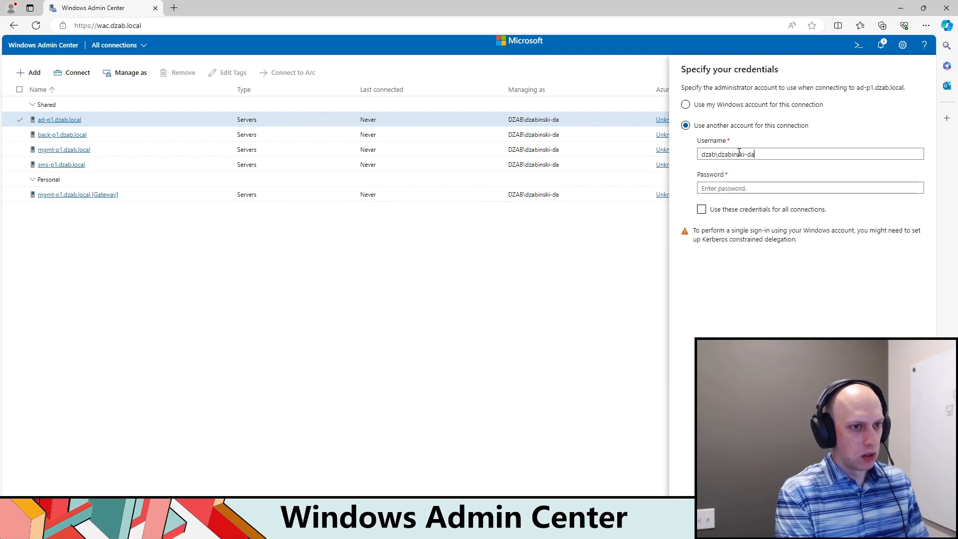
pyautogui.press('Tab')
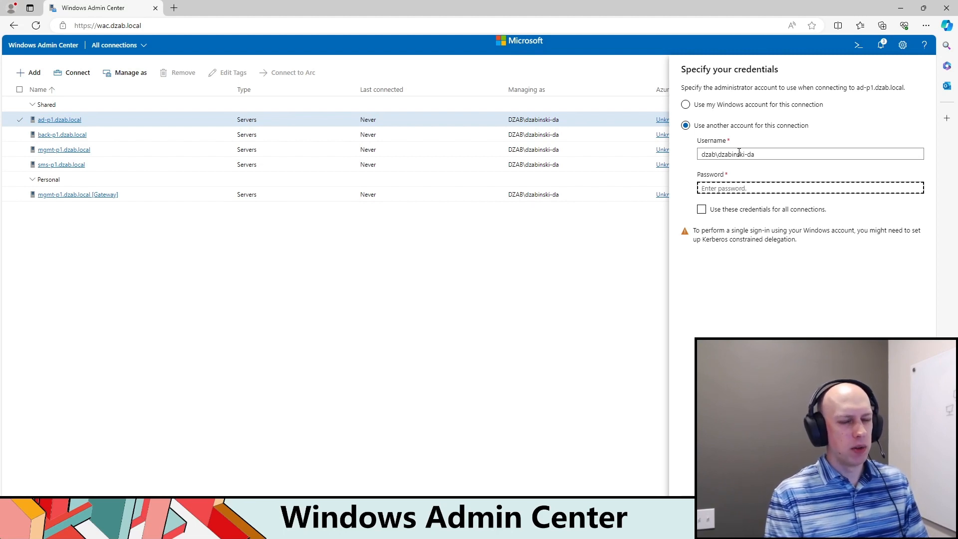
pyautogui.write('•')
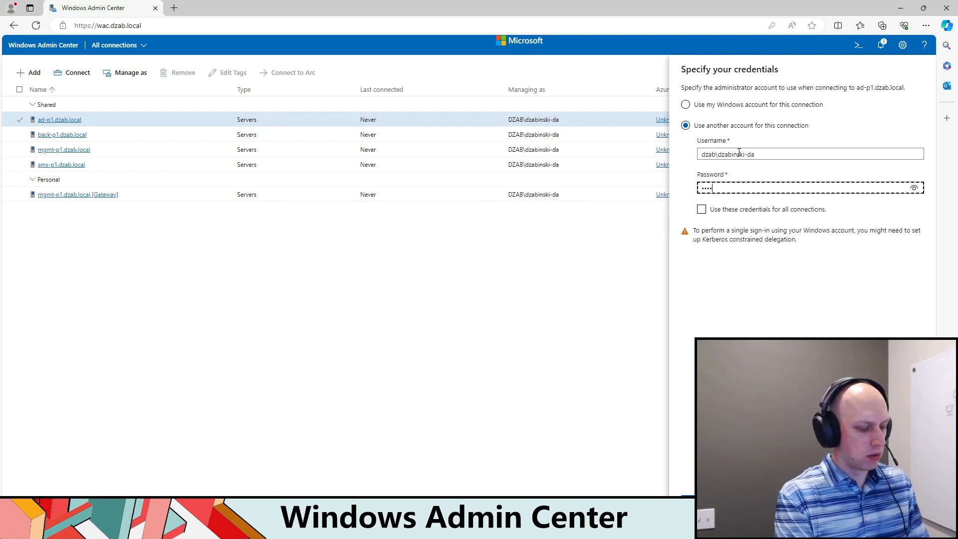
pyautogui.press('Return')
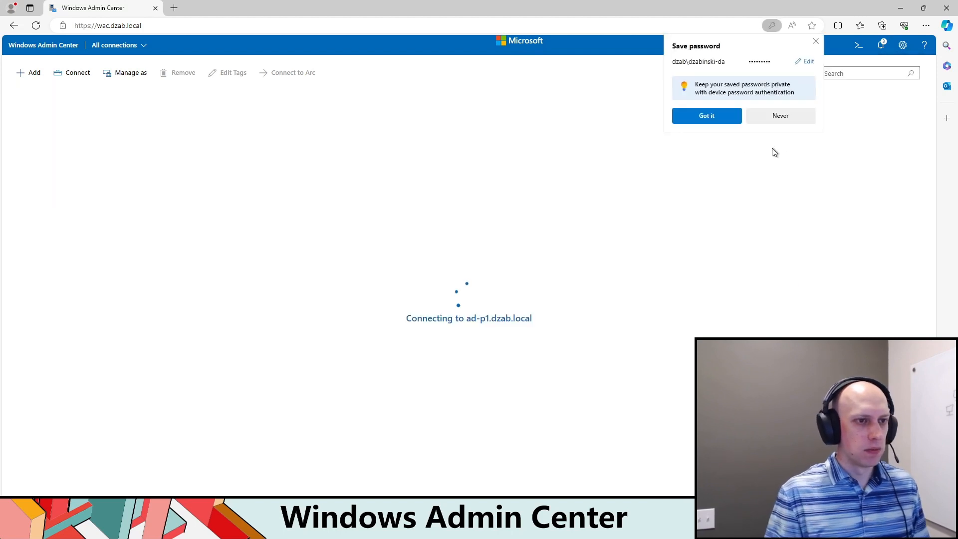
pyautogui.click(780, 113)
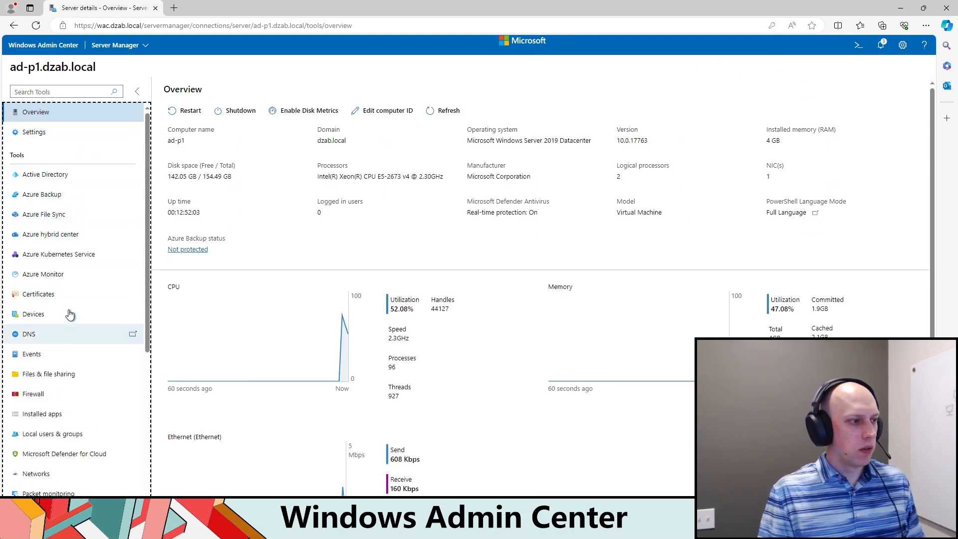
# Step: Open the server's Active Directory tool and browse to the RBAC organizational unit under Groups
pyautogui.scroll(-5, 68, 295)
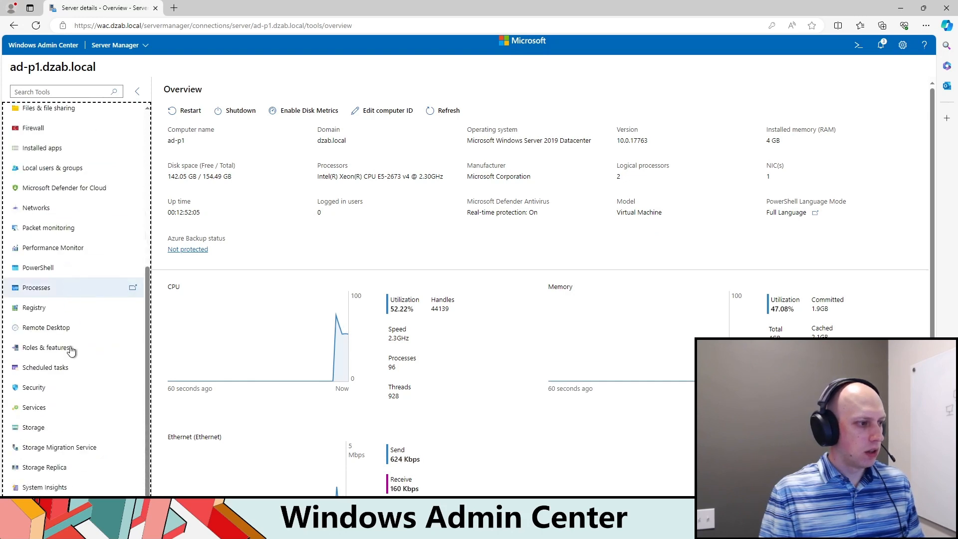
pyautogui.scroll(5, 64, 389)
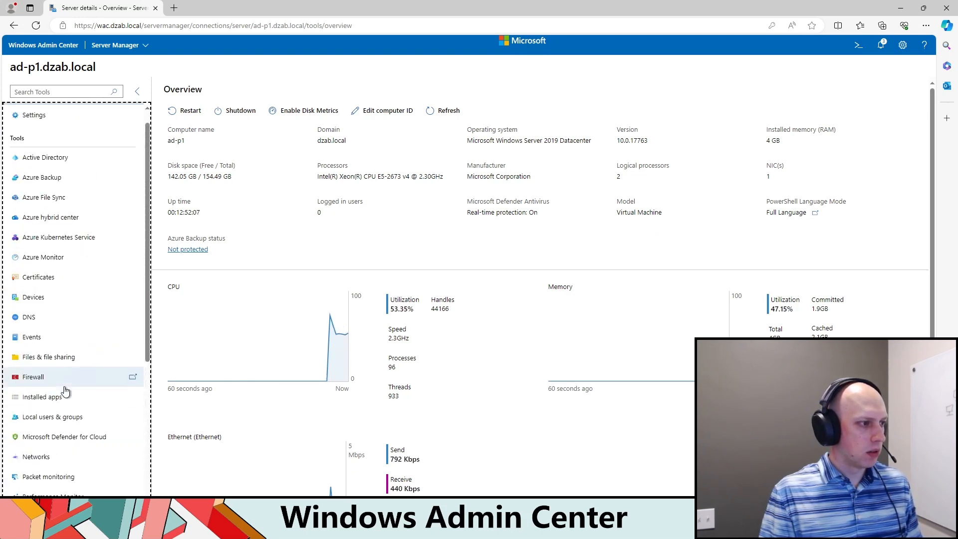
pyautogui.click(44, 157)
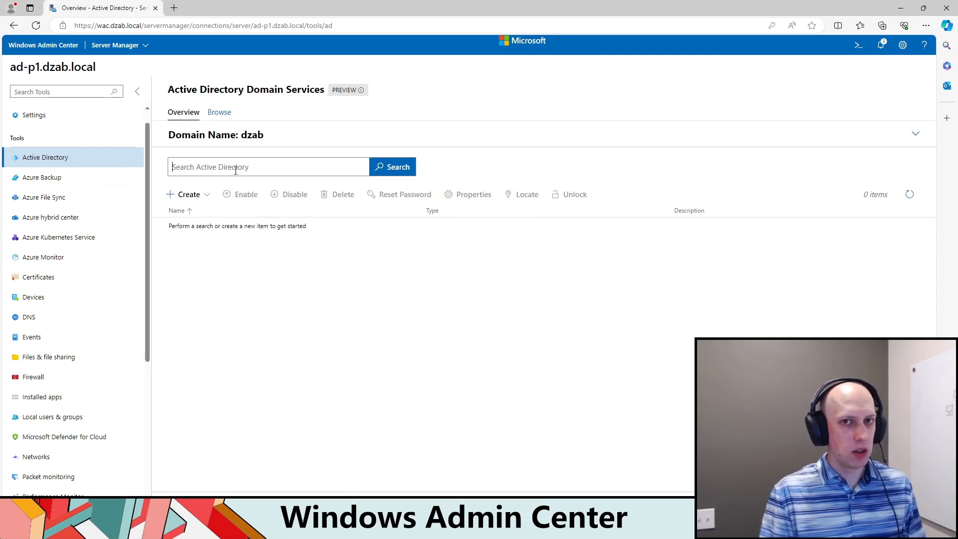
pyautogui.click(225, 113)
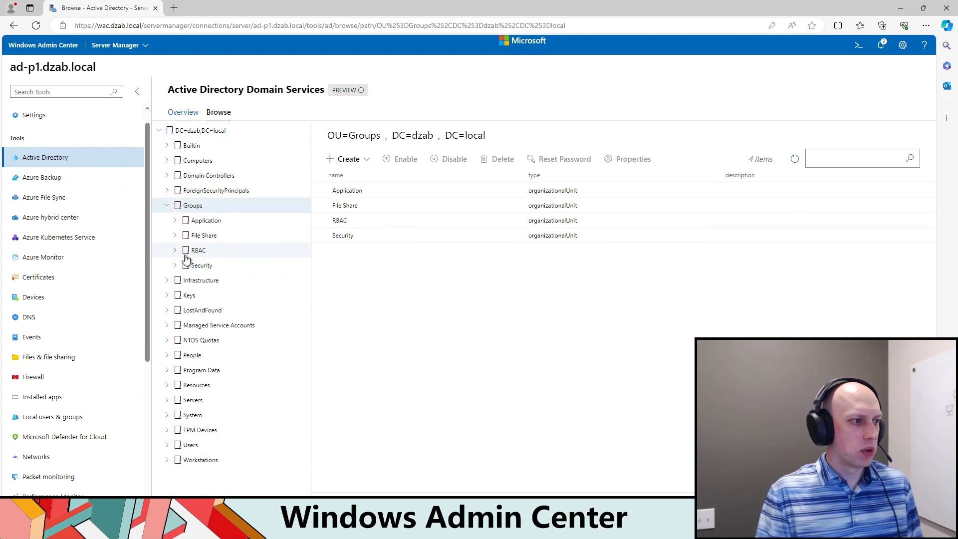
pyautogui.click(192, 250)
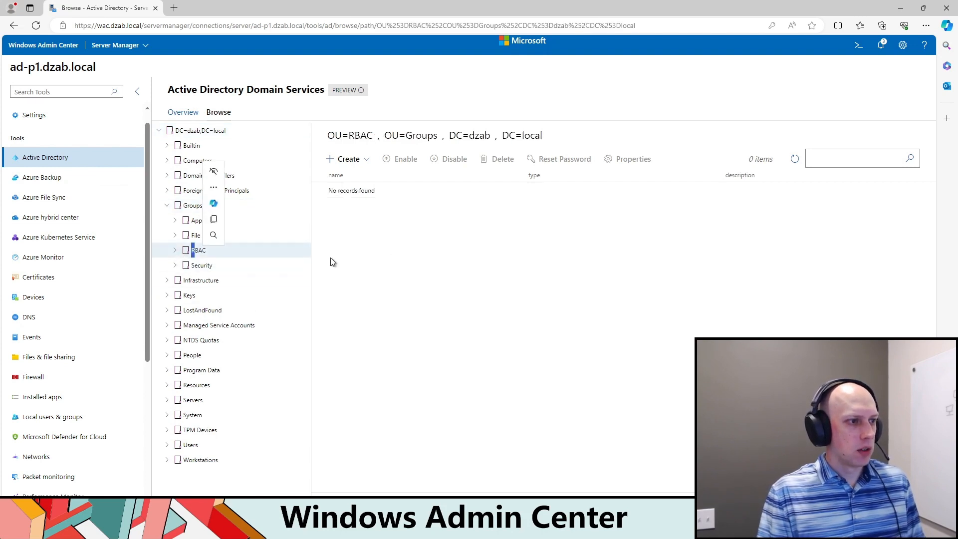
# Step: Start a new group in the RBAC organizational unit and name it RBAC-WindowsAdminCenter-Administrators
pyautogui.click(348, 159)
pyautogui.click(382, 200)
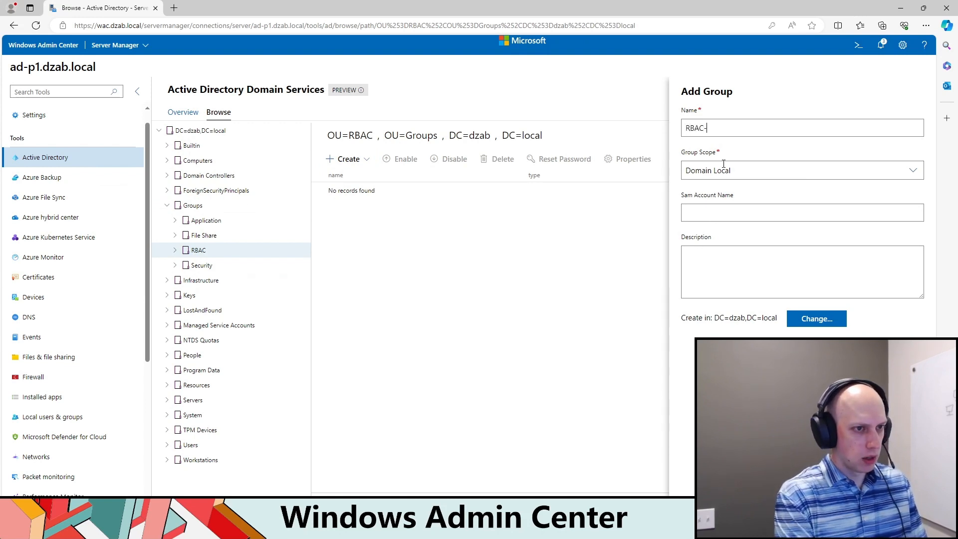
pyautogui.write('RBAC-WindowsA')
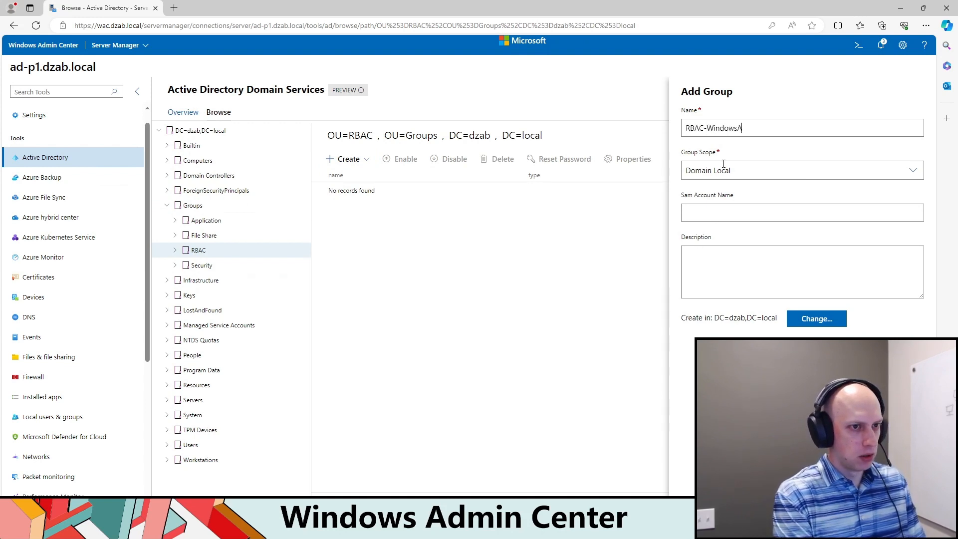
pyautogui.write('dminCenter-Administrators')
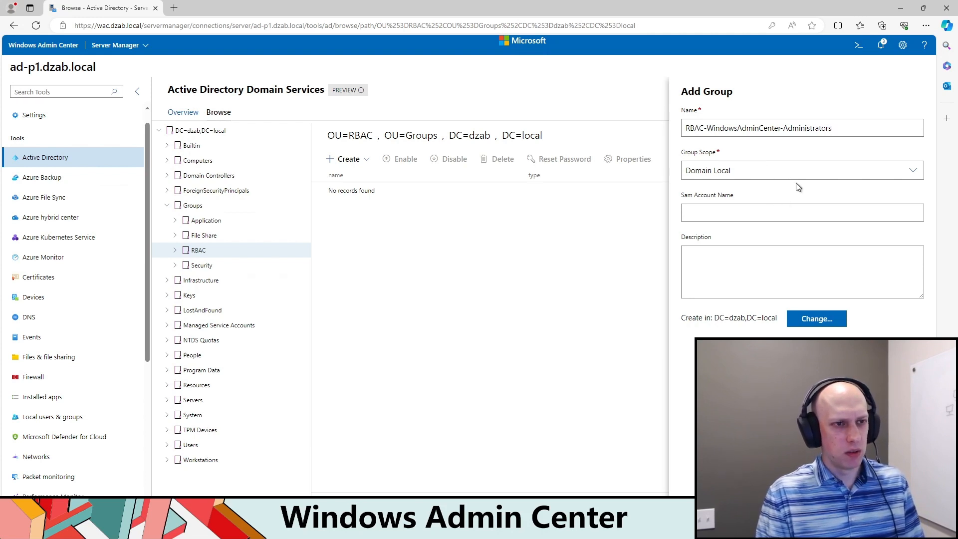
# Step: Set the new group's scope to Global
pyautogui.click(914, 172)
pyautogui.click(916, 173)
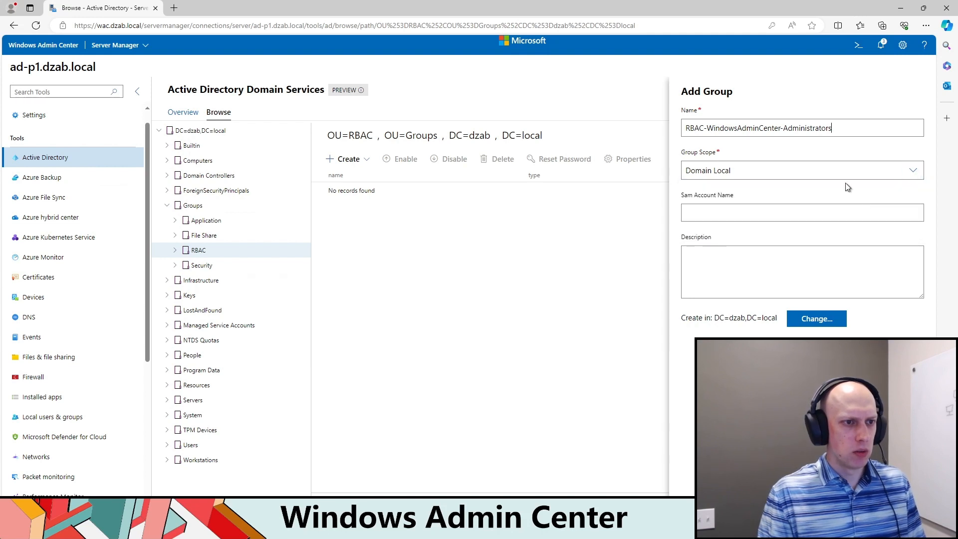
pyautogui.click(914, 170)
pyautogui.click(803, 208)
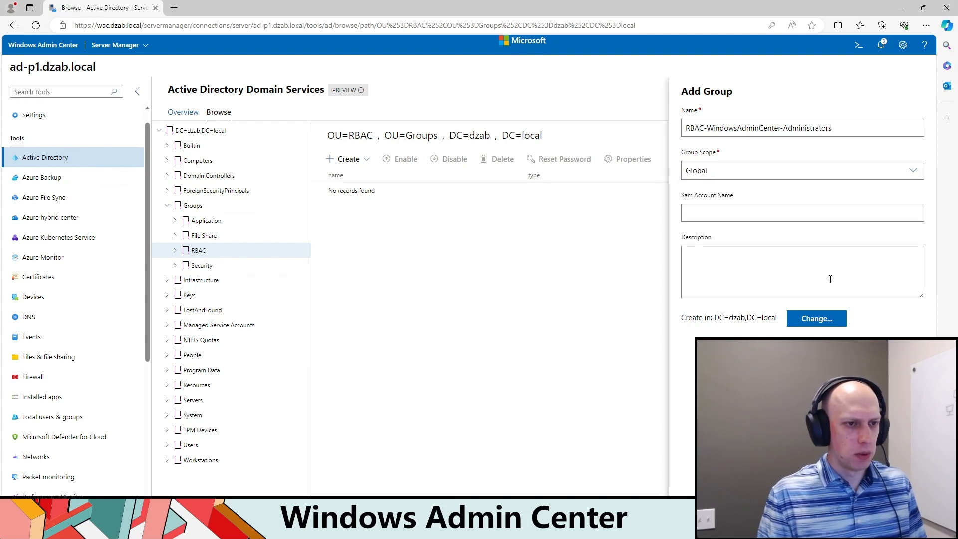
# Step: Try to copy the group's name into the Sam Account Name
pyautogui.click(765, 219)
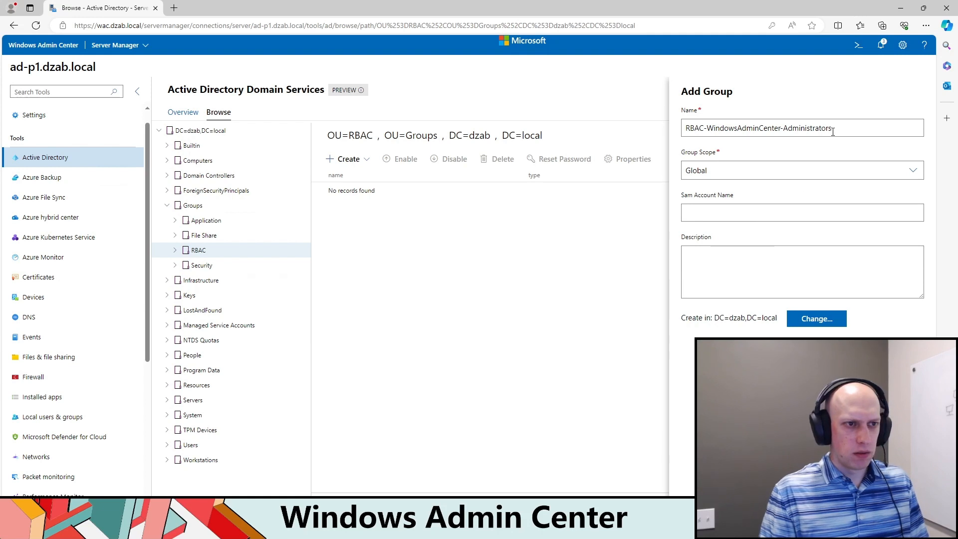
pyautogui.moveTo(834, 130); pyautogui.dragTo(635, 155)
pyautogui.click(738, 213)
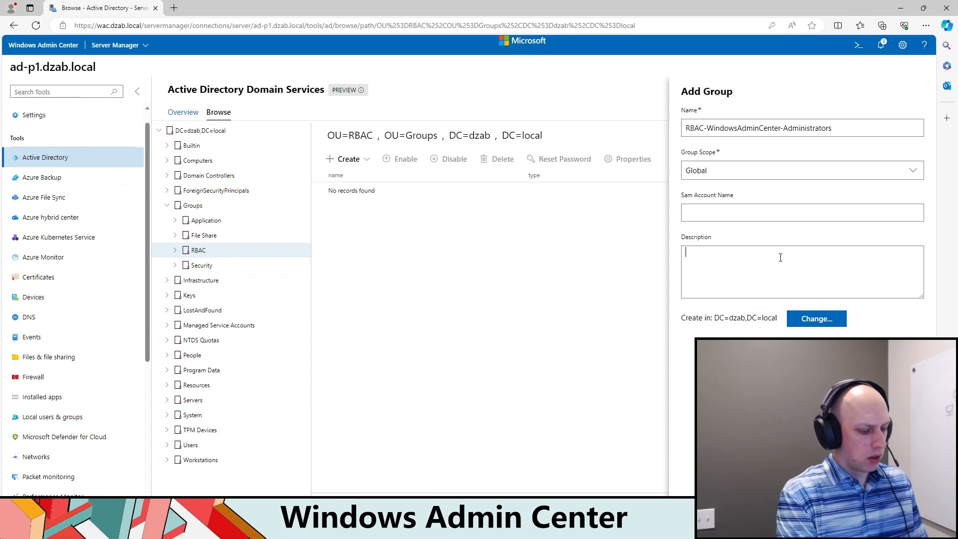
# Step: Describe the group as "Administrator role within Windows Admin Center" and create it
pyautogui.write('Administra')
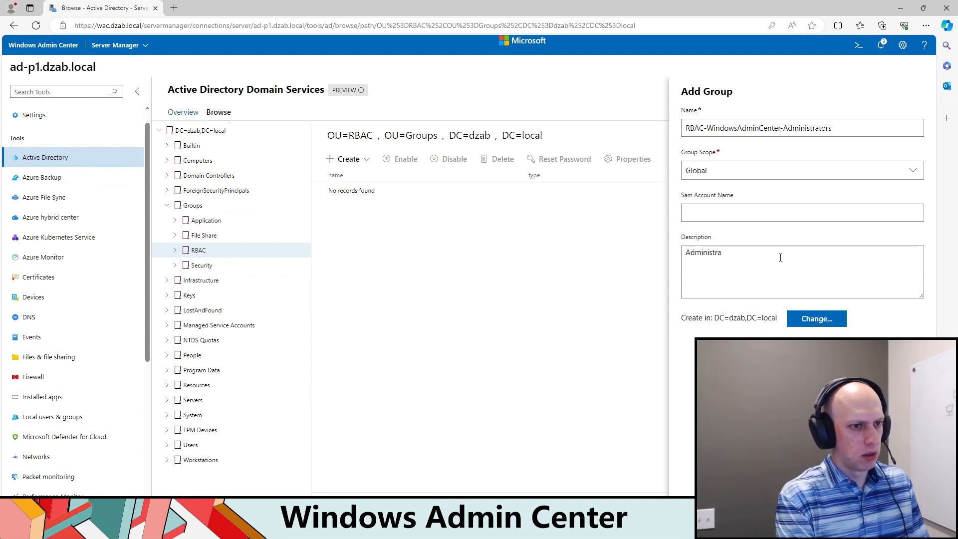
pyautogui.write('tor role within')
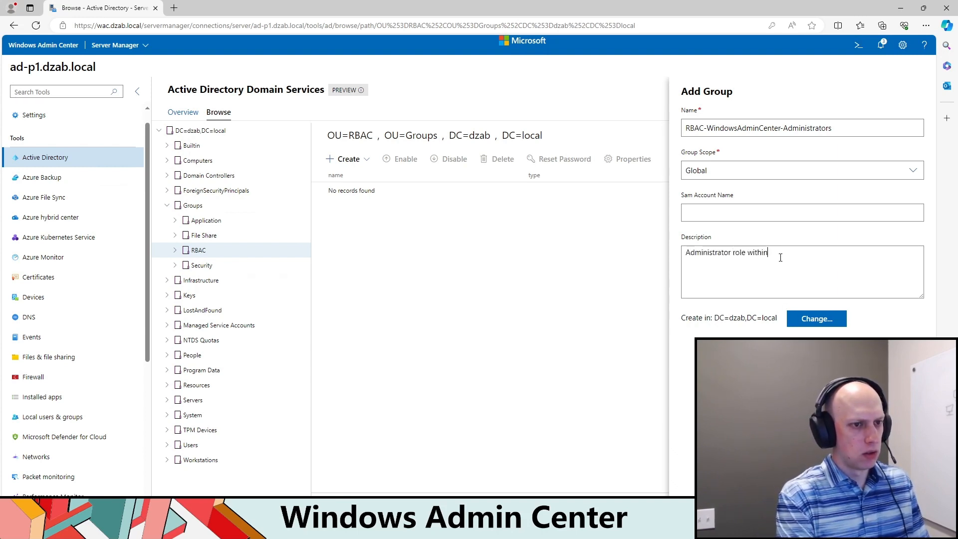
pyautogui.write(' Windows Admin Ce')
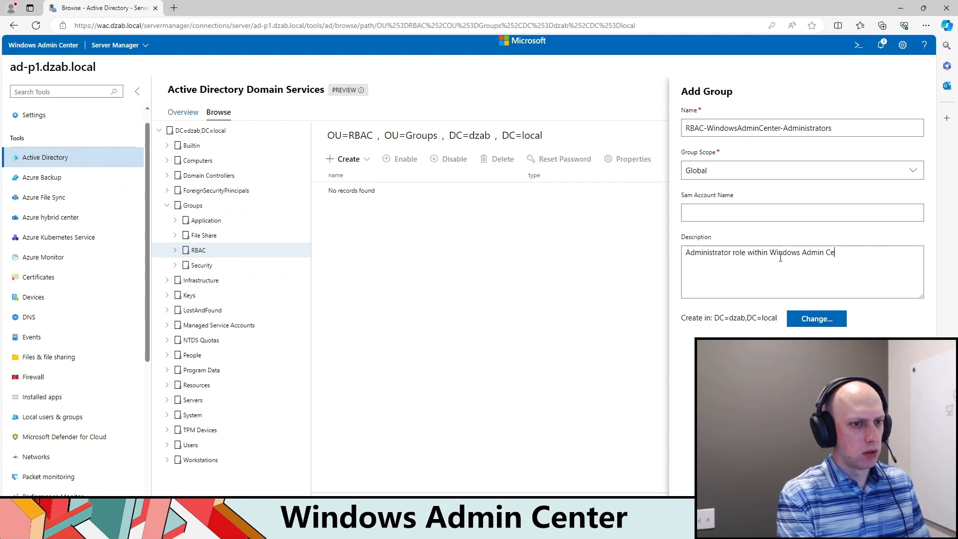
pyautogui.write('nter')
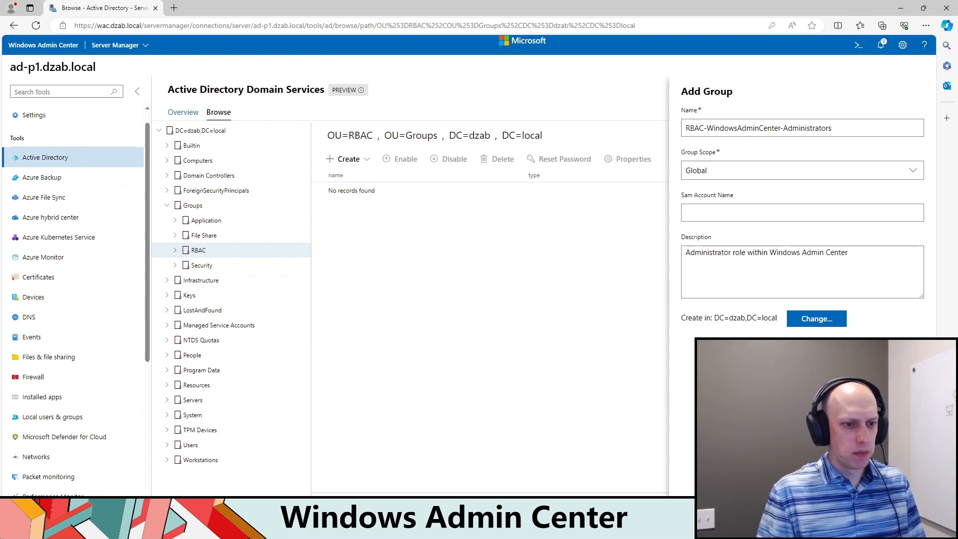
pyautogui.click(830, 497)
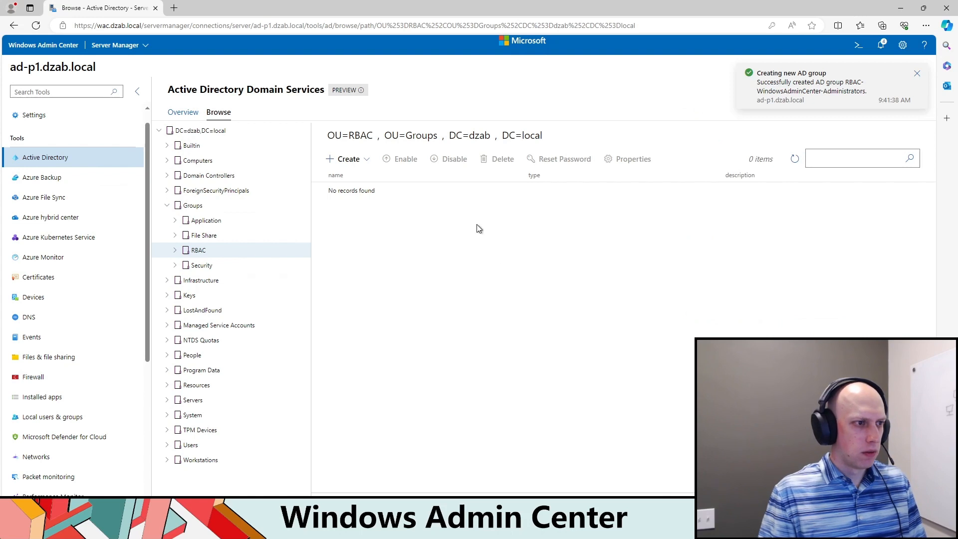
# Step: Reload the RBAC organizational unit and check it and the Builtin container for the new group
pyautogui.rightClick(406, 210)
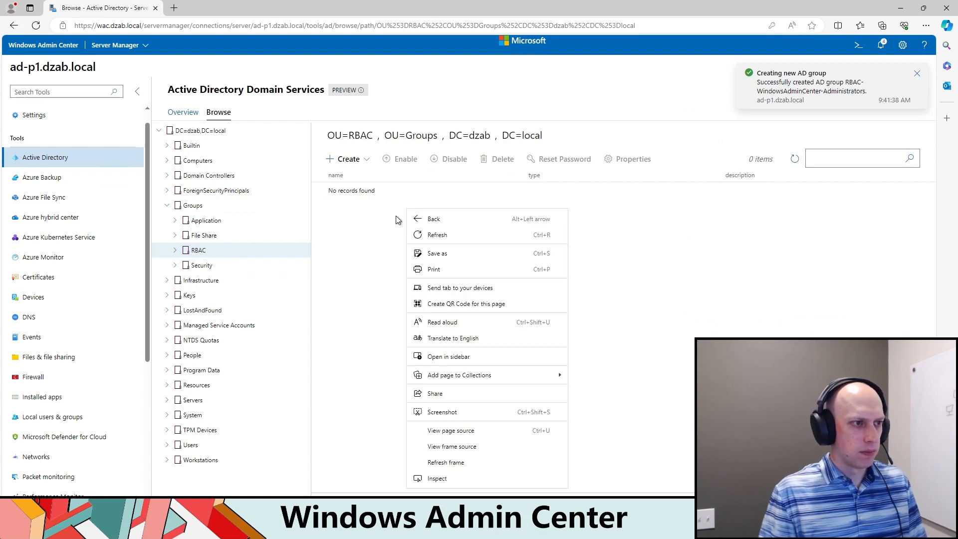
pyautogui.click(445, 235)
pyautogui.click(223, 236)
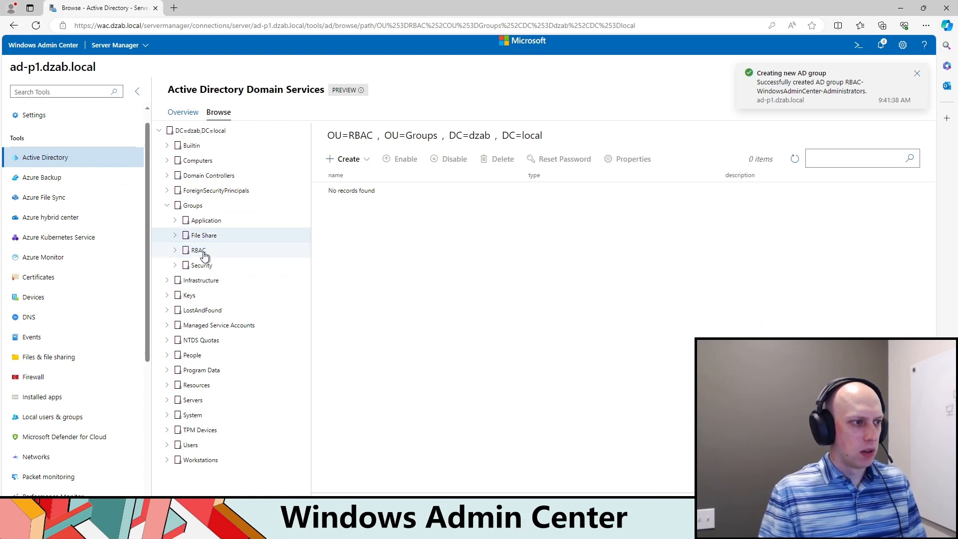
pyautogui.click(202, 252)
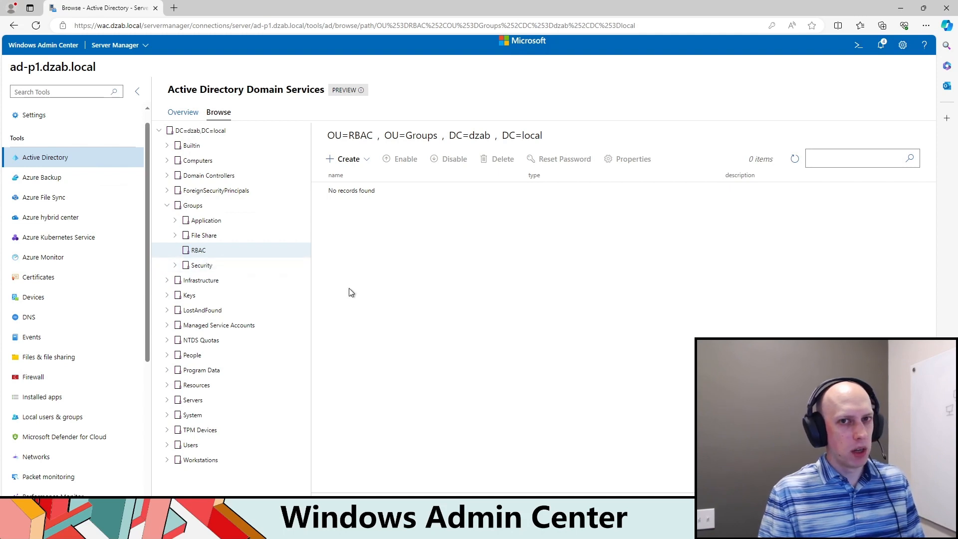
pyautogui.click(195, 147)
pyautogui.scroll(-3, 456, 280)
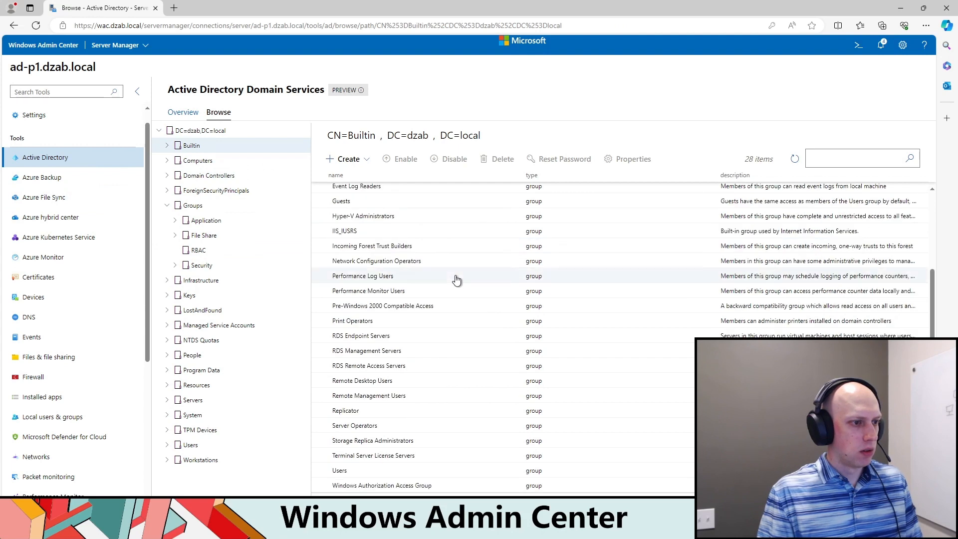
pyautogui.click(209, 254)
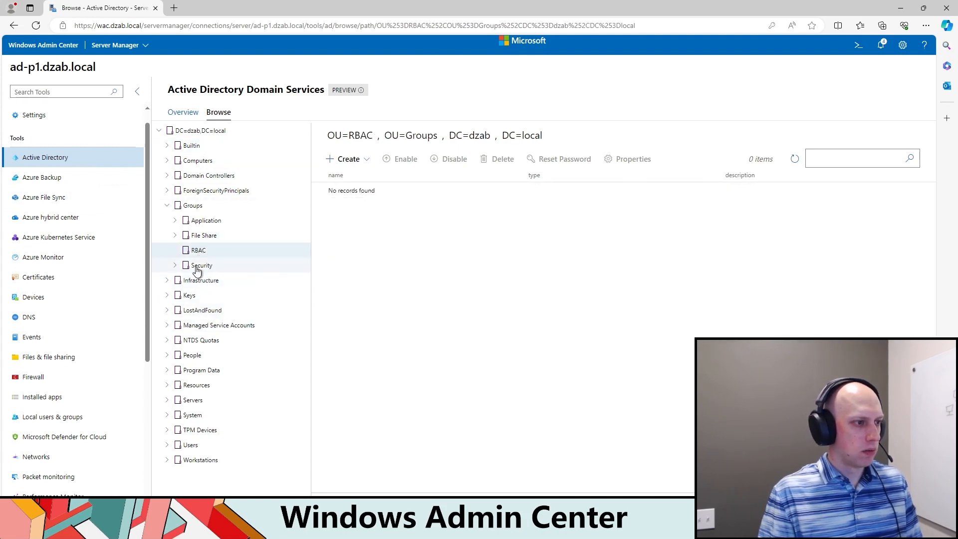
# Step: Search Active Directory for "RBAC-" and examine the container in the new group's distinguished name
pyautogui.click(182, 112)
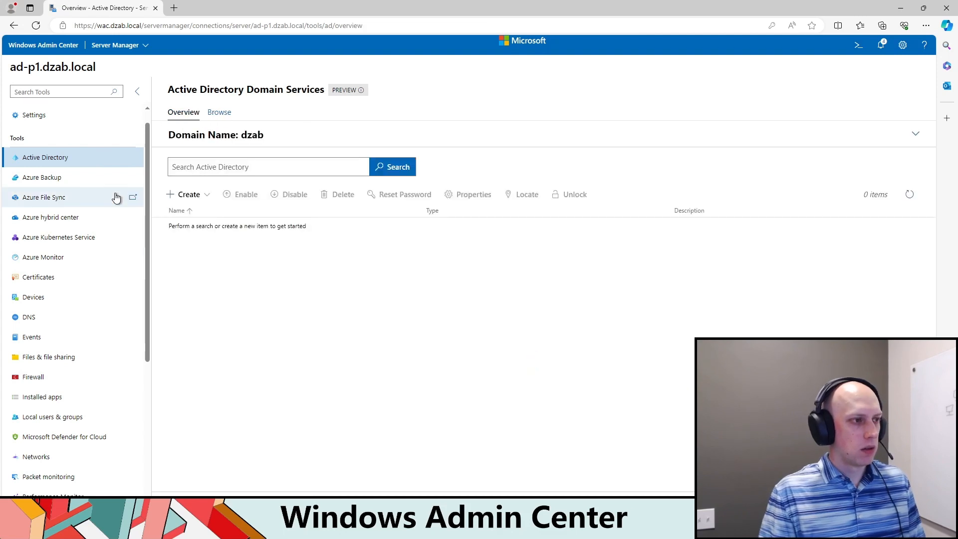
pyautogui.click(240, 173)
pyautogui.write('RBAC-')
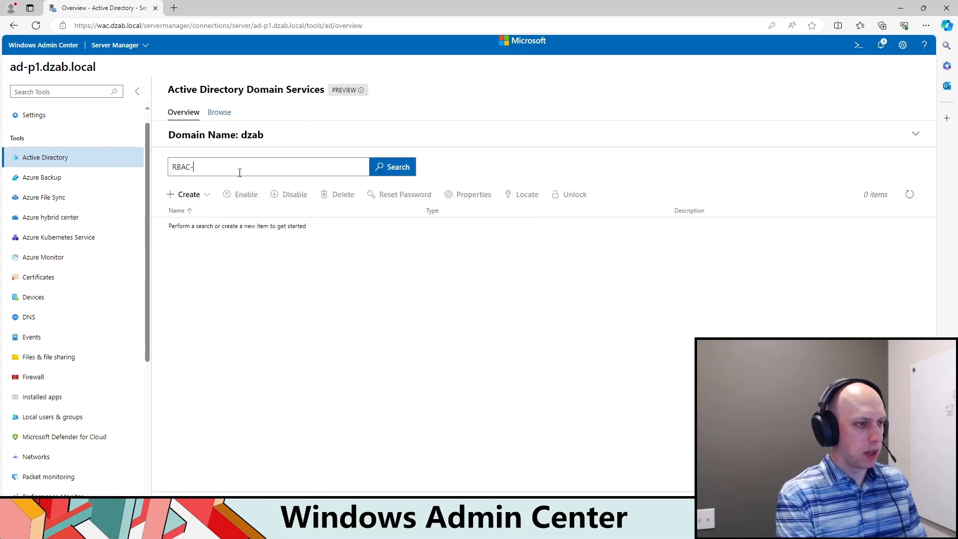
pyautogui.press('Return')
pyautogui.click(322, 226)
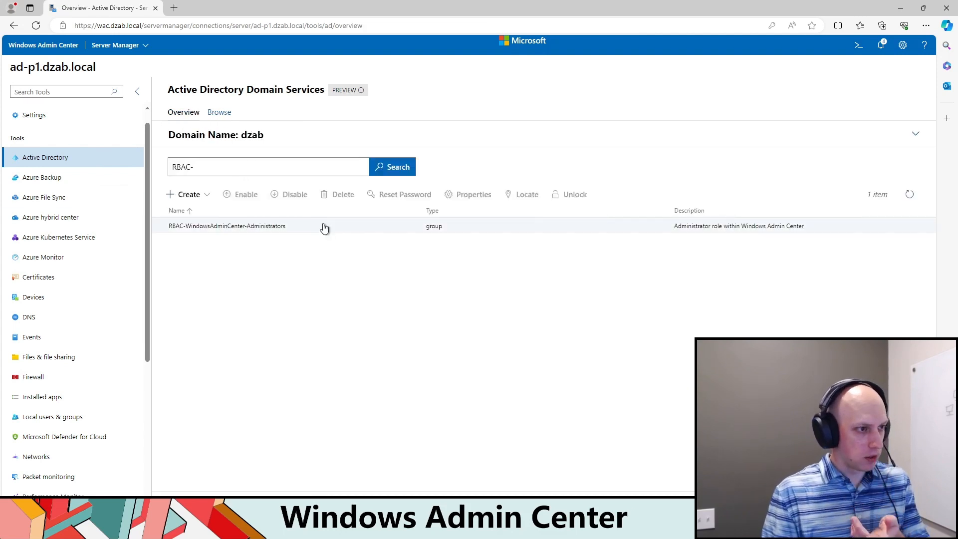
pyautogui.scroll(-1, 378, 472)
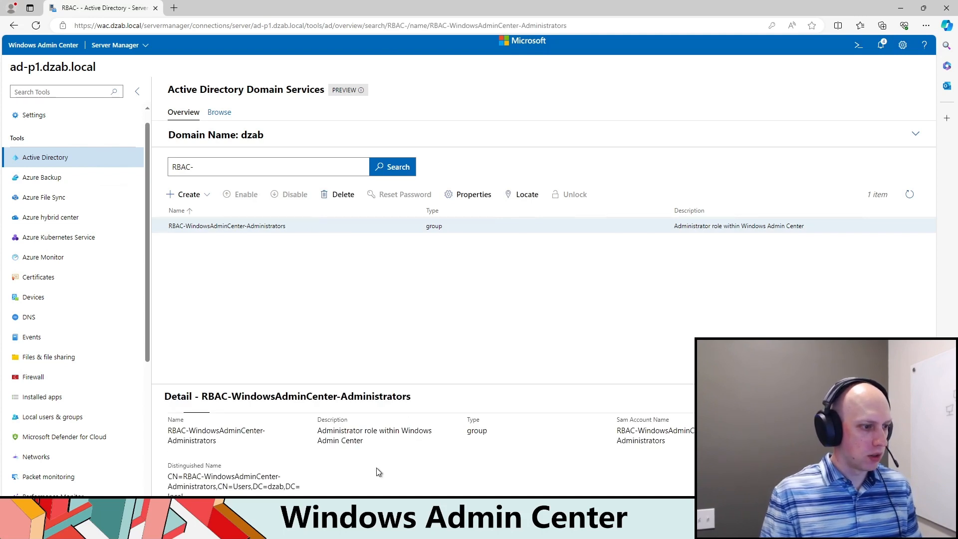
pyautogui.moveTo(252, 487); pyautogui.dragTo(218, 487)
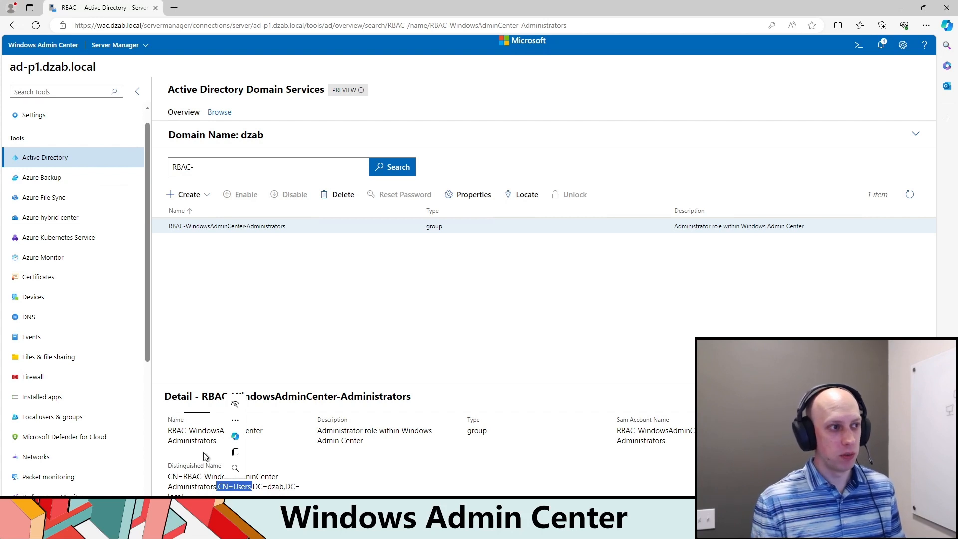
# Step: Browse the RBAC organizational unit and the Users container to locate and select the RBAC-WindowsAdminCenter-Administrators group
pyautogui.click(222, 112)
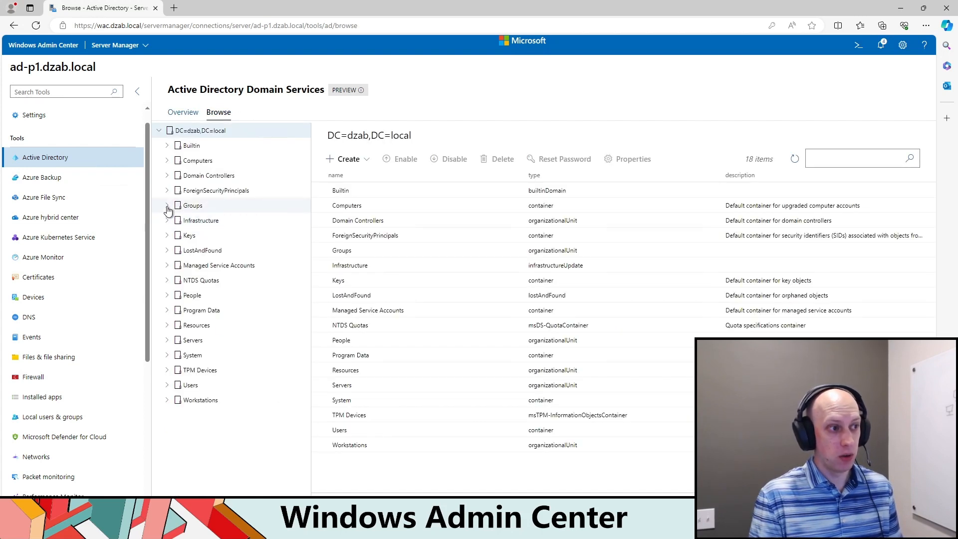
pyautogui.click(167, 205)
pyautogui.click(187, 252)
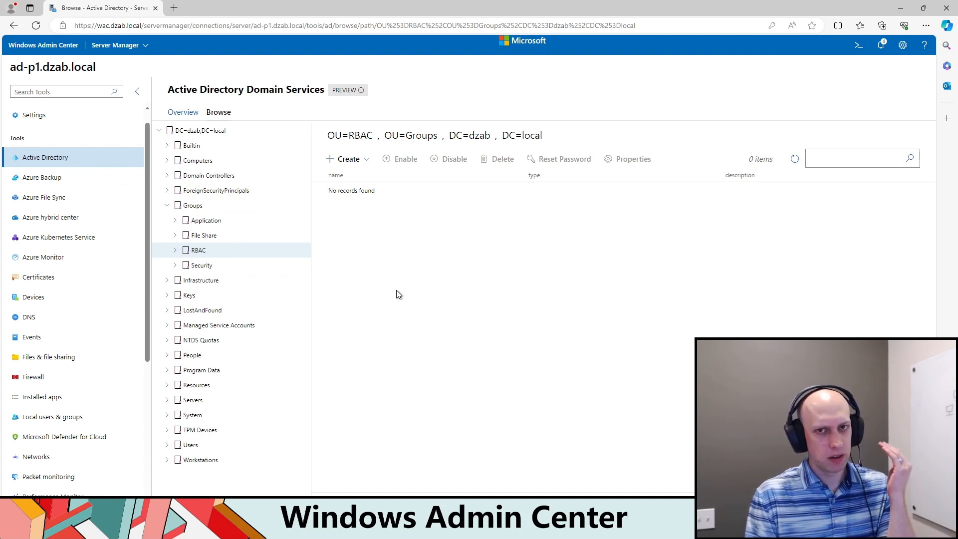
pyautogui.click(191, 445)
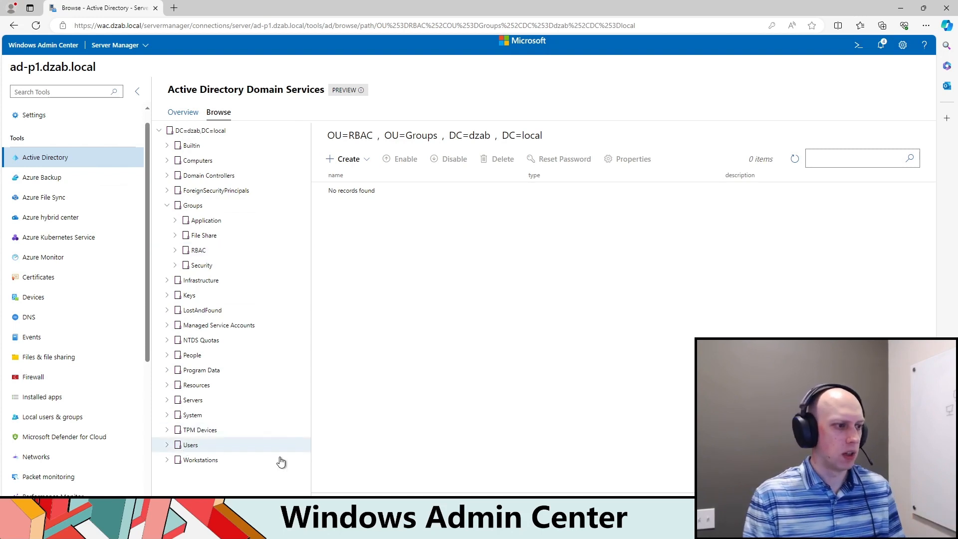
pyautogui.scroll(-1, 374, 349)
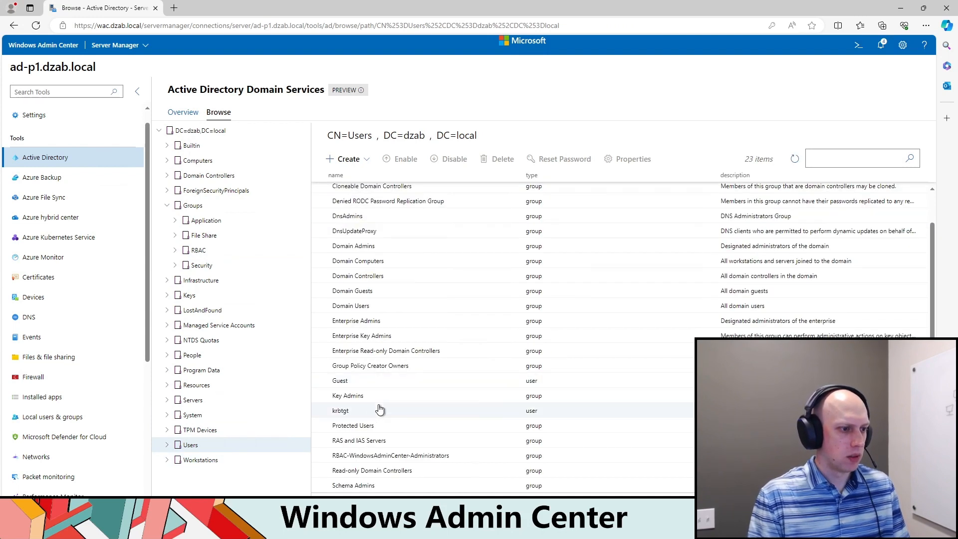
pyautogui.click(358, 455)
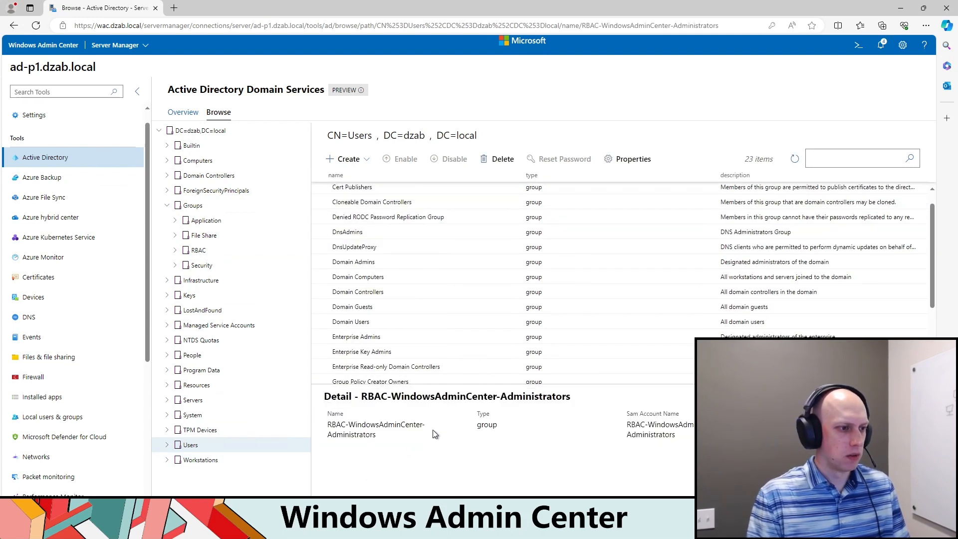
pyautogui.scroll(-3, 460, 284)
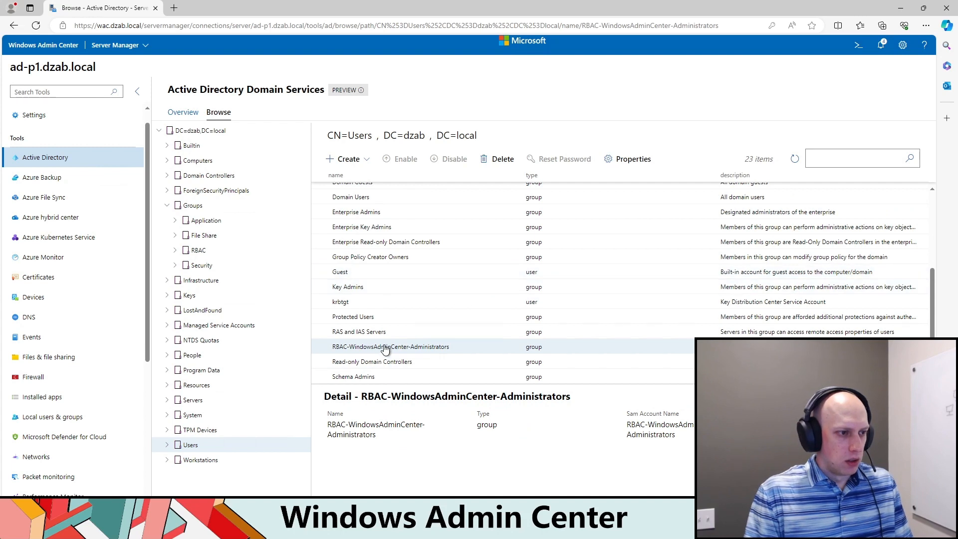
# Step: Review the RBAC-WindowsAdminCenter-Administrators group's general properties and membership for a way to move it, and close them
pyautogui.rightClick(385, 366)
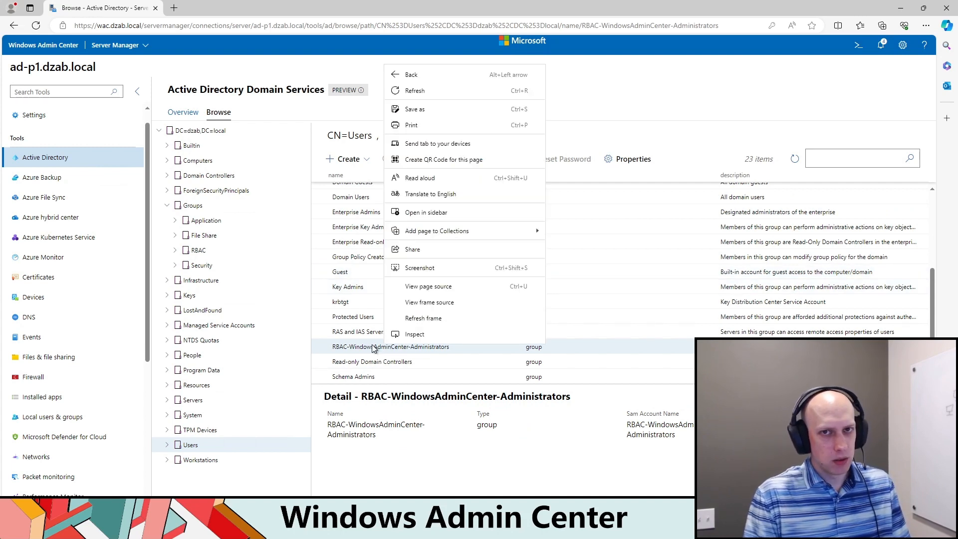
pyautogui.click(469, 465)
pyautogui.click(615, 163)
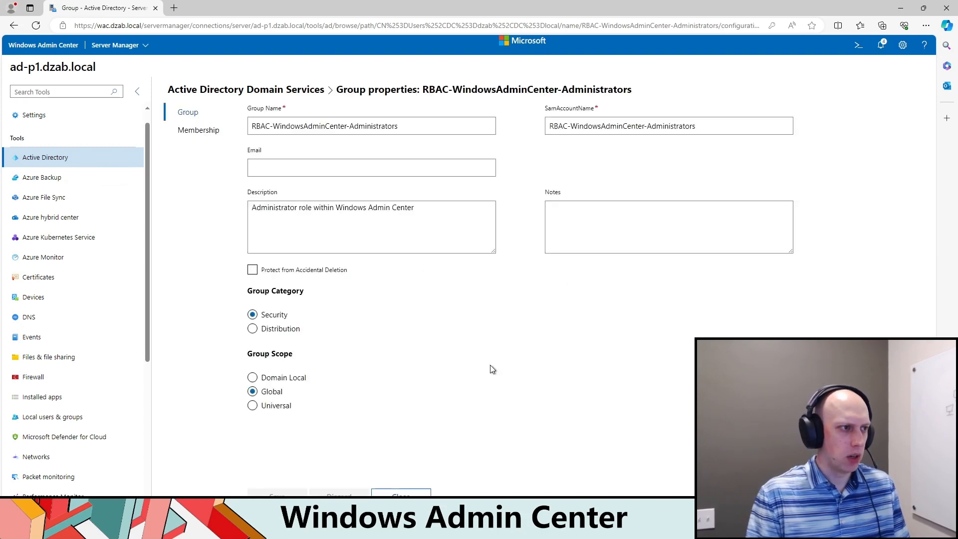
pyautogui.click(205, 135)
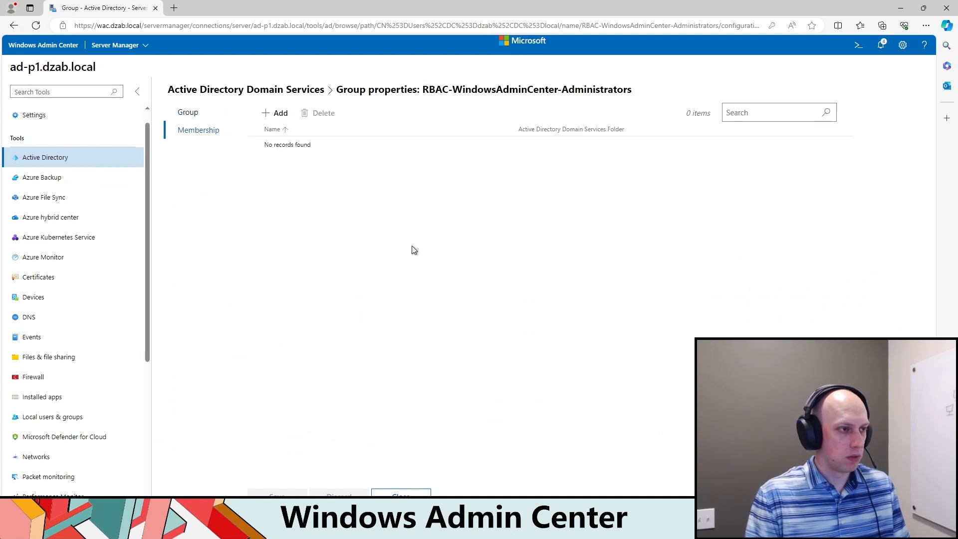
pyautogui.click(190, 114)
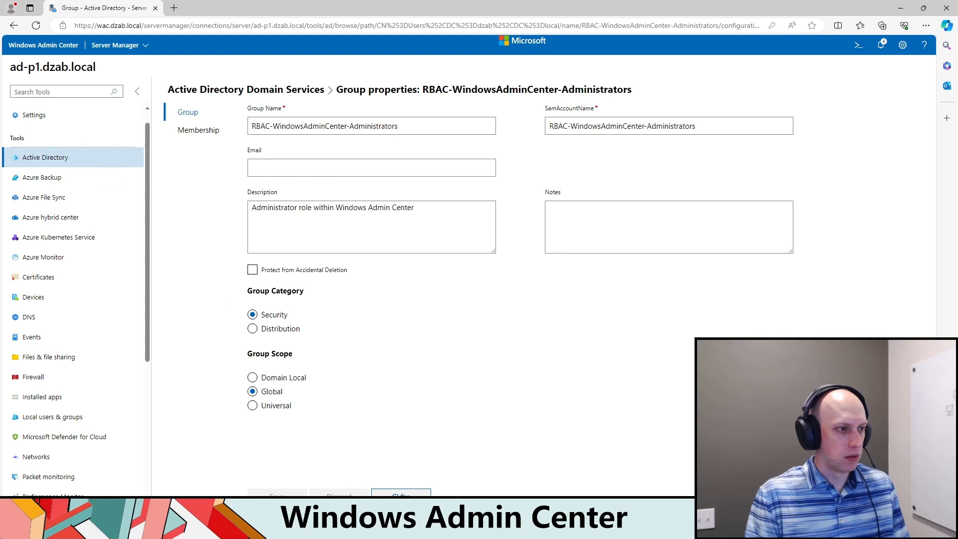
pyautogui.click(401, 493)
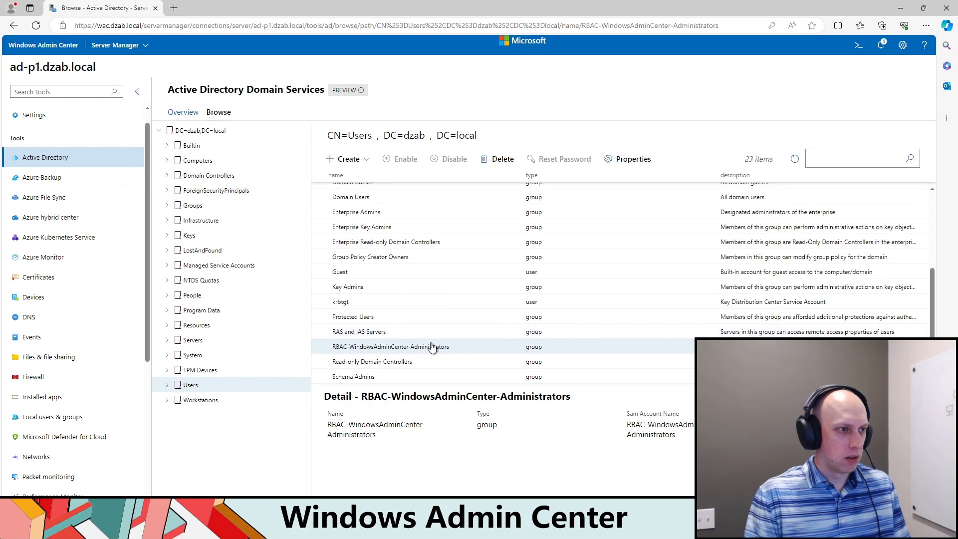
# Step: Try to move the RBAC-WindowsAdminCenter-Administrators group out of the Users container
pyautogui.moveTo(363, 356); pyautogui.dragTo(248, 297)
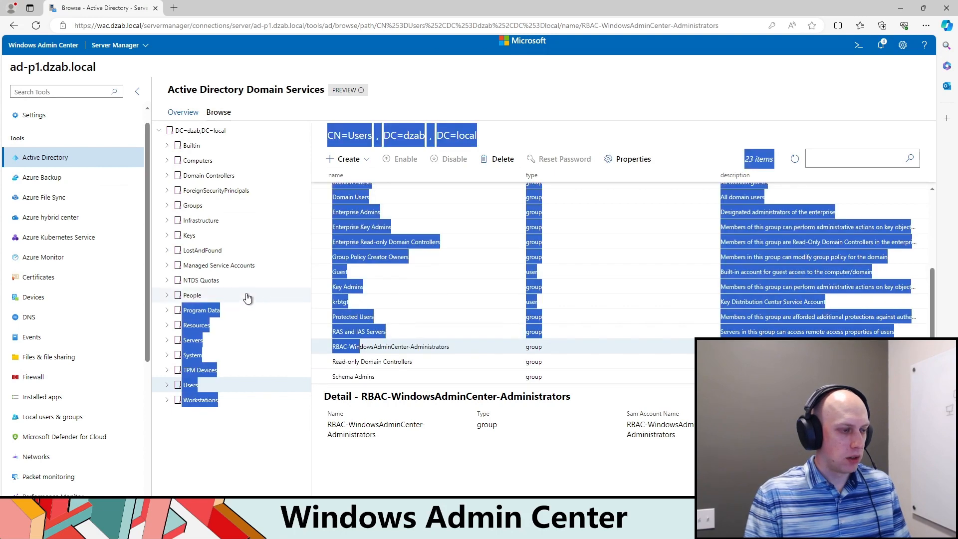
pyautogui.click(440, 476)
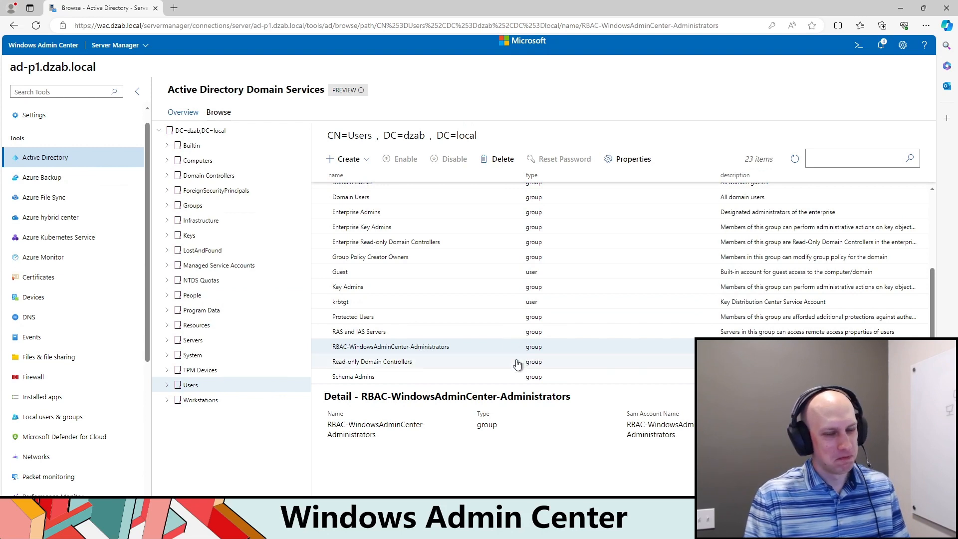
pyautogui.rightClick(448, 344)
pyautogui.click(389, 348)
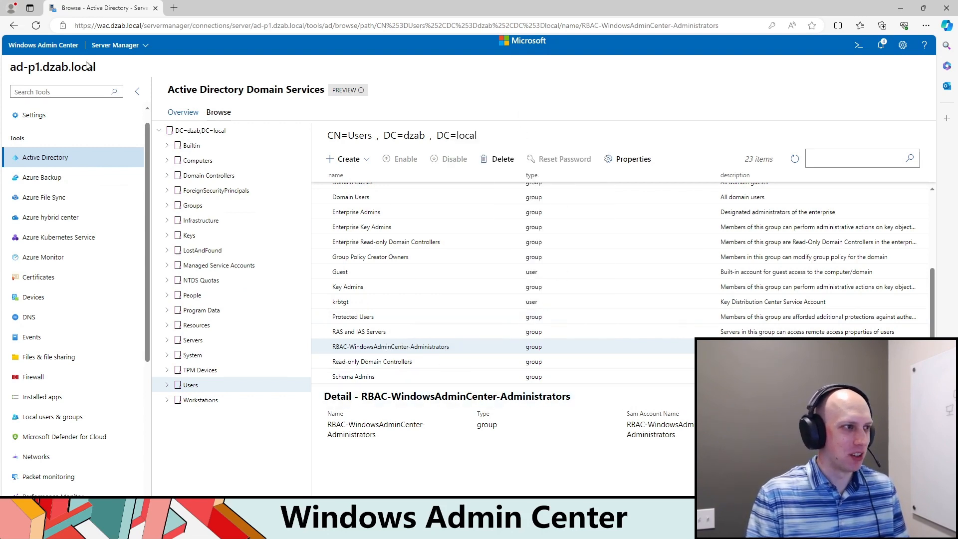
# Step: Open the gateway's Access settings
pyautogui.click(120, 45)
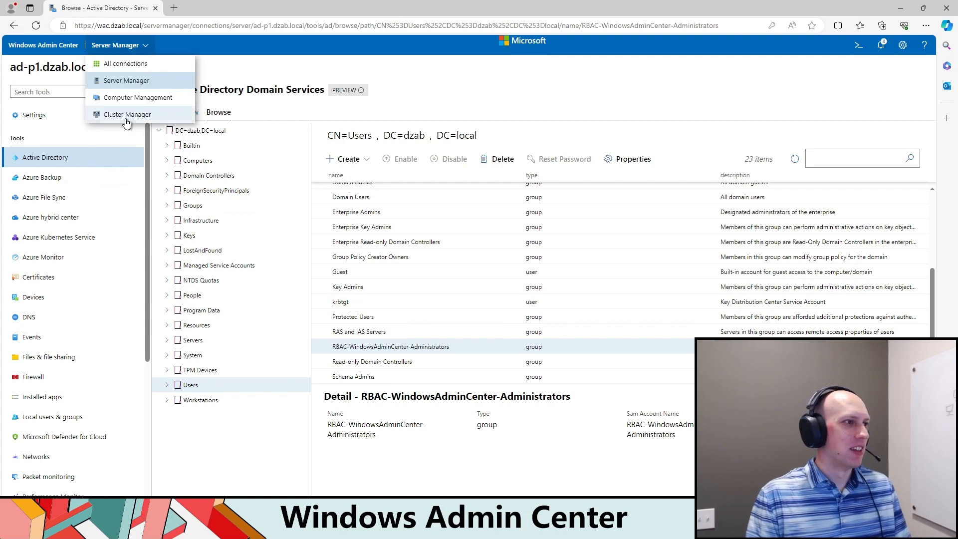
pyautogui.click(903, 46)
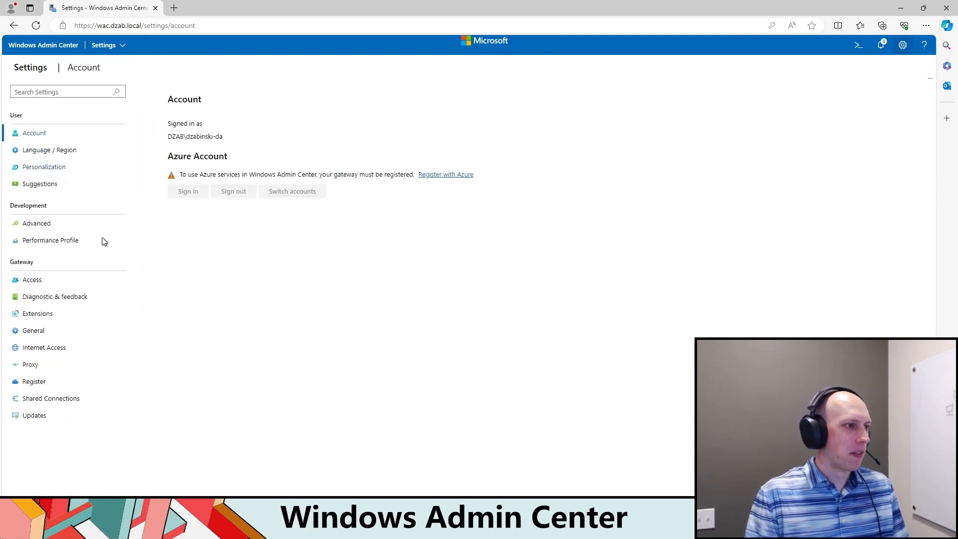
pyautogui.click(31, 280)
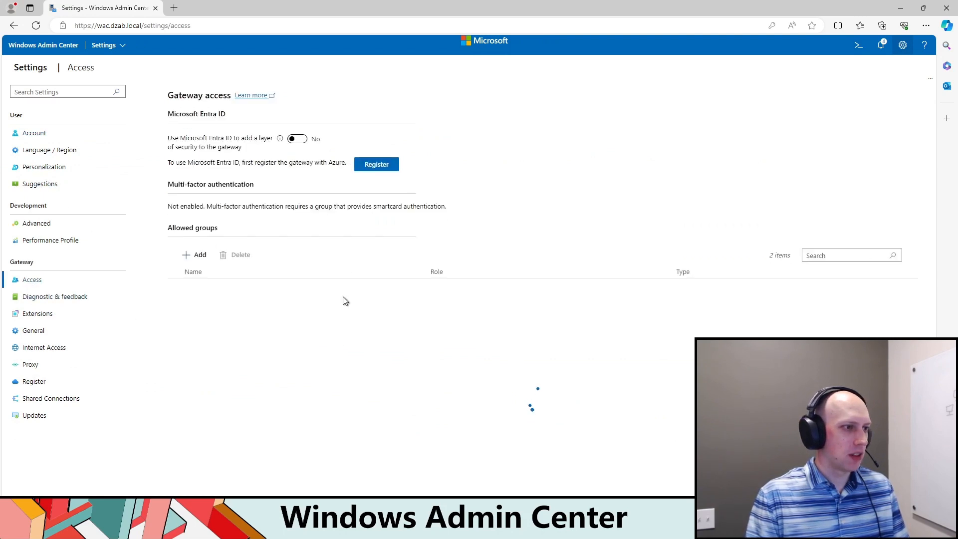
# Step: Try to add RBAC-WindowsAdminCenter-Administrators as an allowed group with the Gateway users role, and check the notifications
pyautogui.click(199, 255)
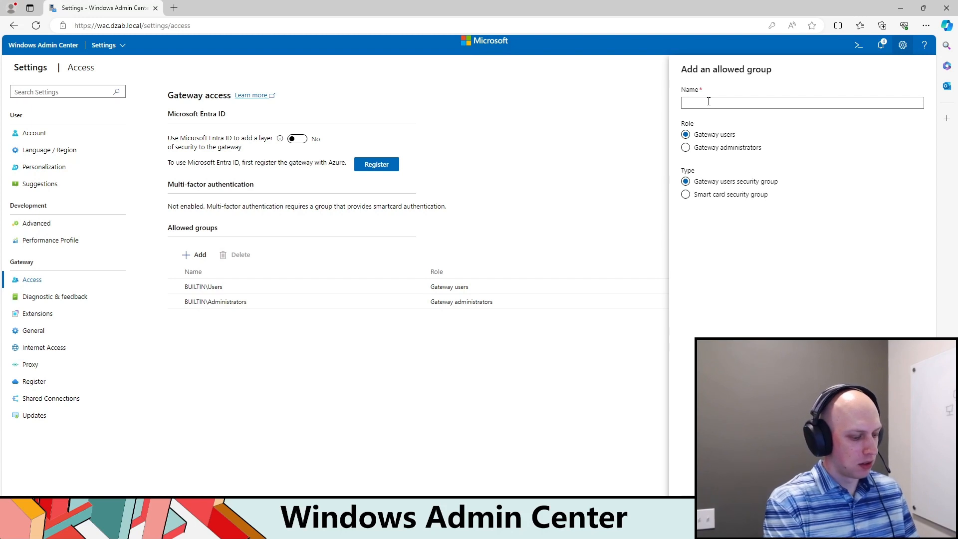
pyautogui.write('RBAC-Windwo')
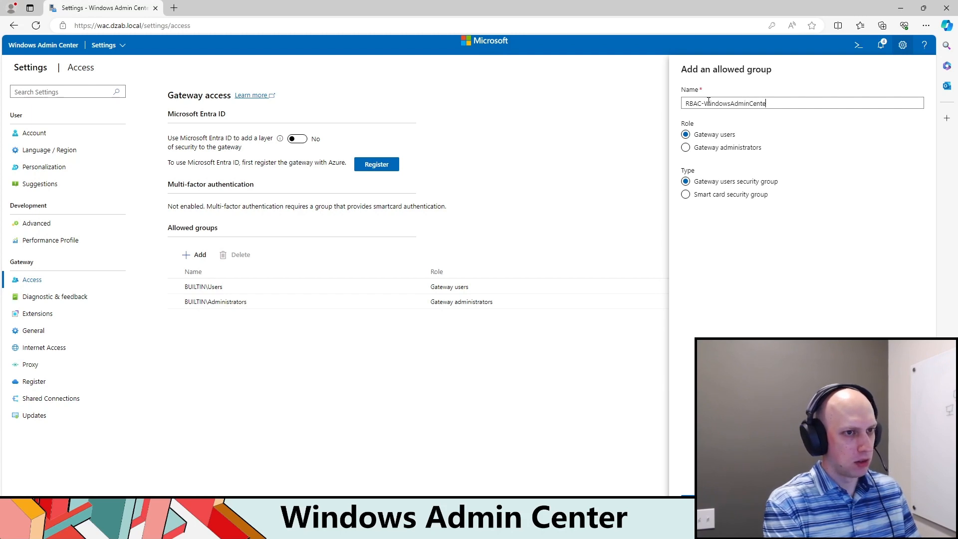
pyautogui.write('Administart')
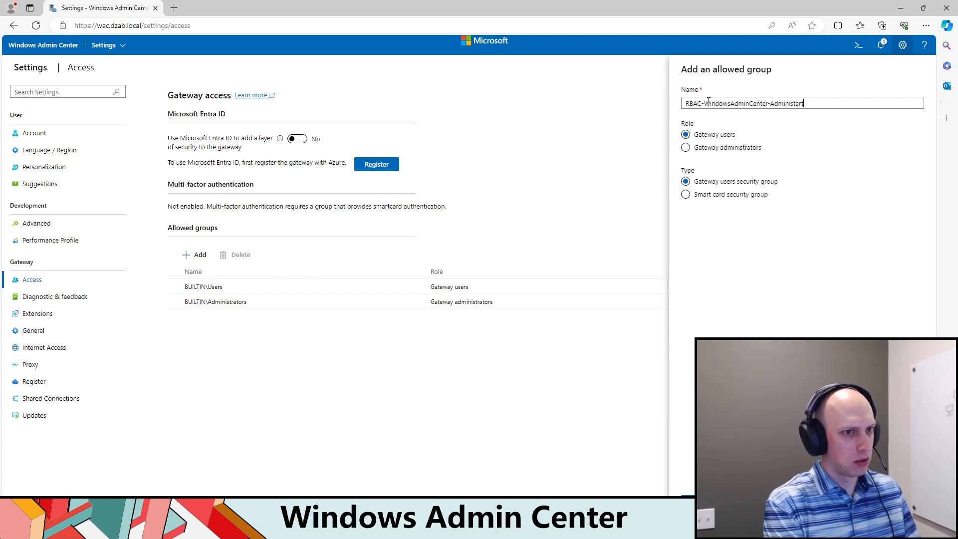
pyautogui.press('BackSpace')
pyautogui.press('BackSpace')
pyautogui.press('BackSpace')
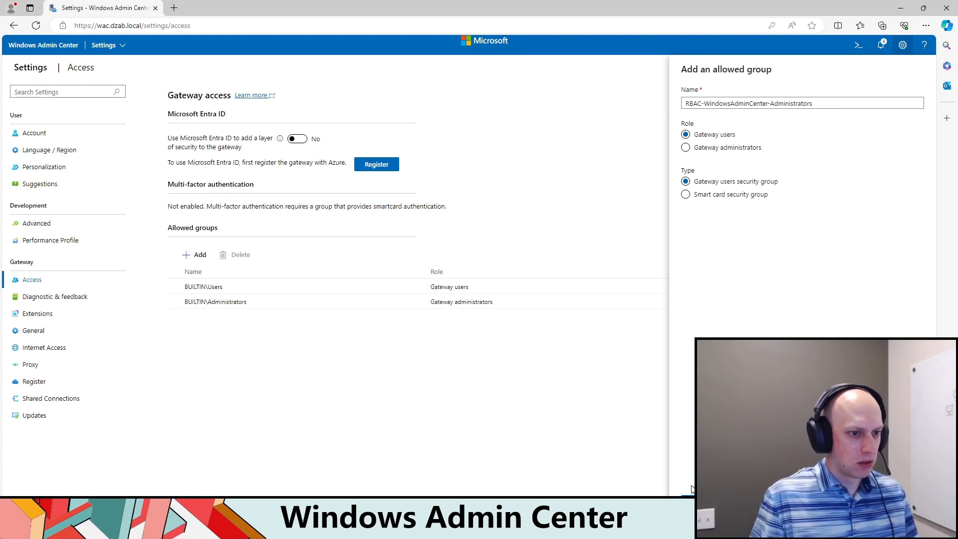
pyautogui.click(695, 502)
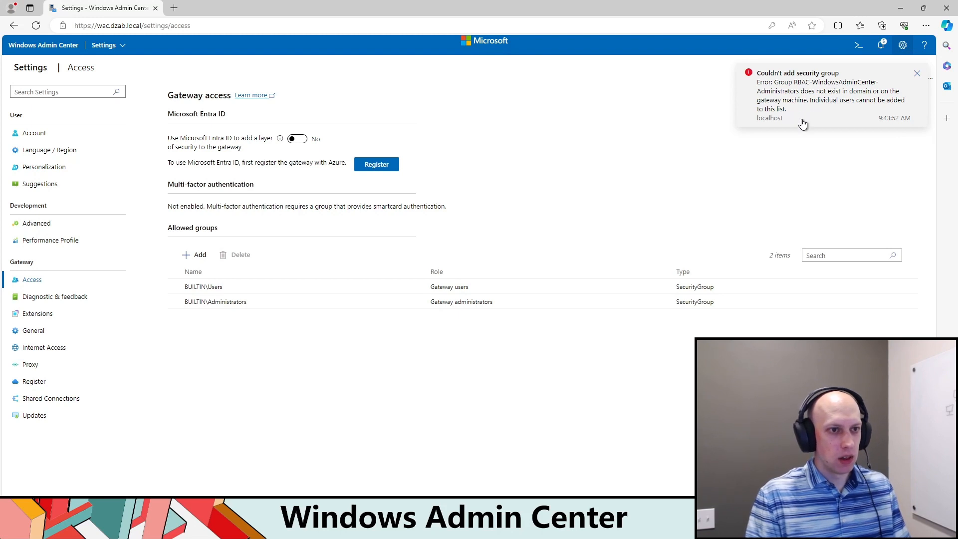
pyautogui.click(881, 45)
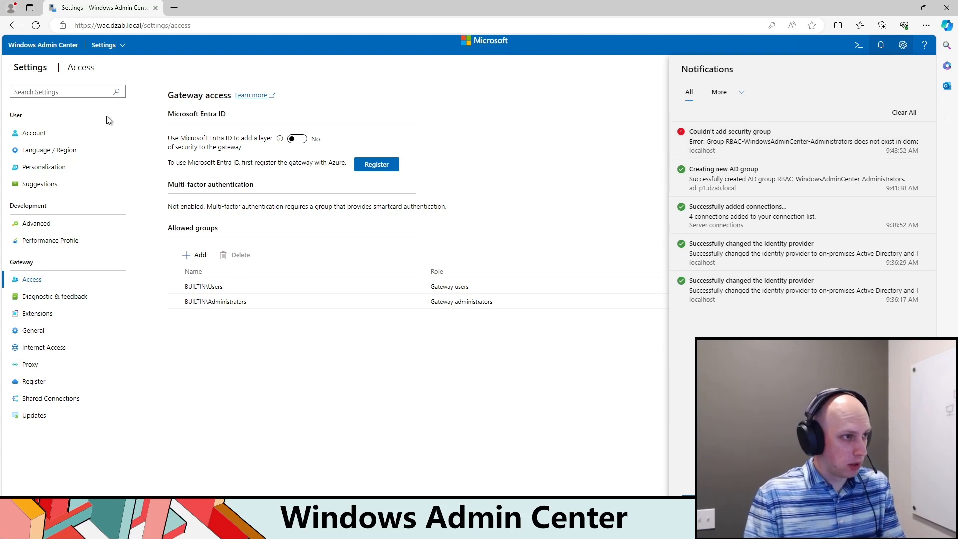
pyautogui.click(300, 326)
# Step: Add DZAB\RBAC-WindowsAdminCenter-Administrators as an allowed security group with the Gateway administrators role
pyautogui.click(196, 254)
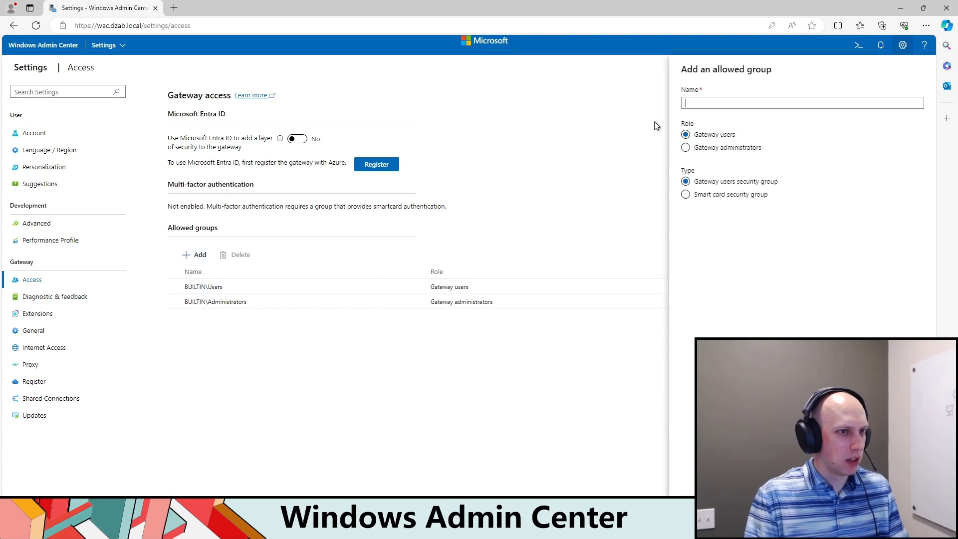
pyautogui.write('DZAB\\RBAC-WindowsAdminCenter-Adm')
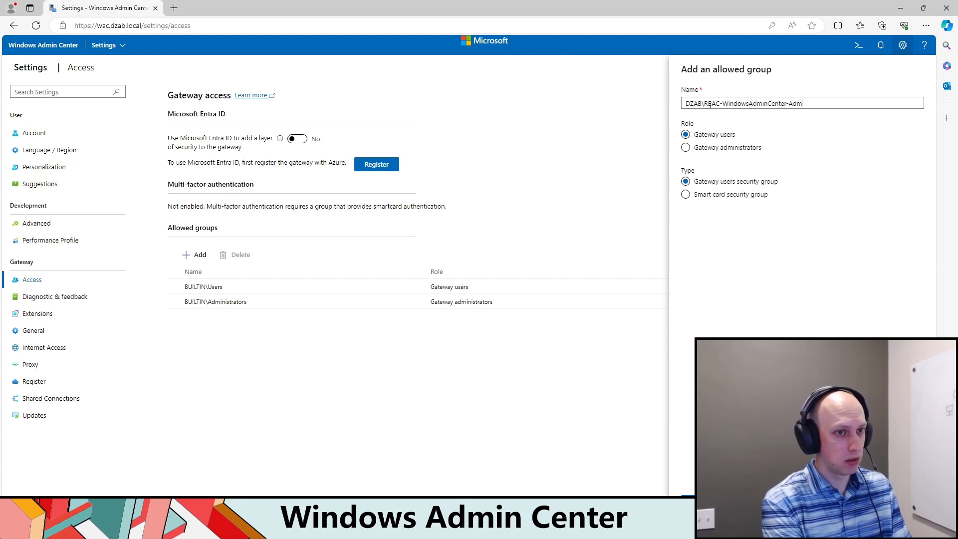
pyautogui.write('toirs')
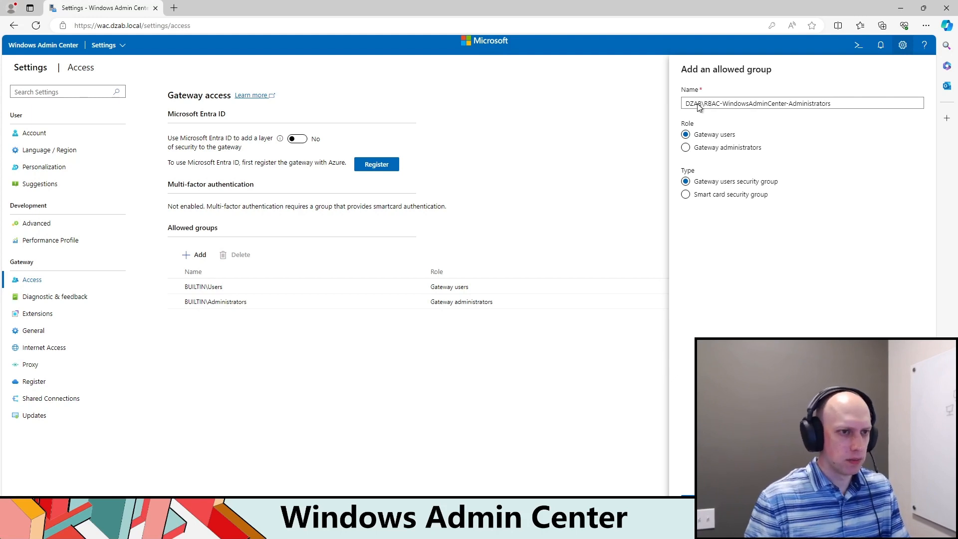
pyautogui.click(694, 150)
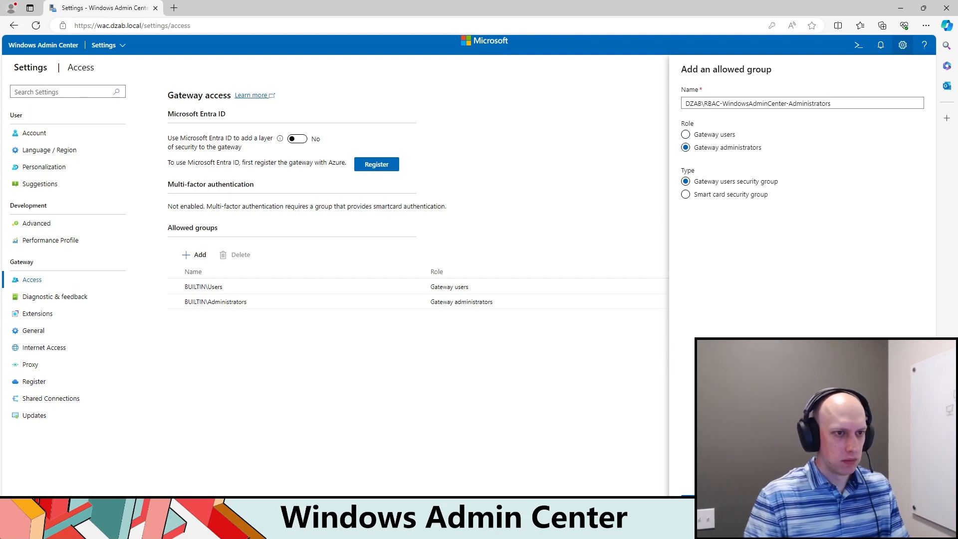
pyautogui.click(702, 502)
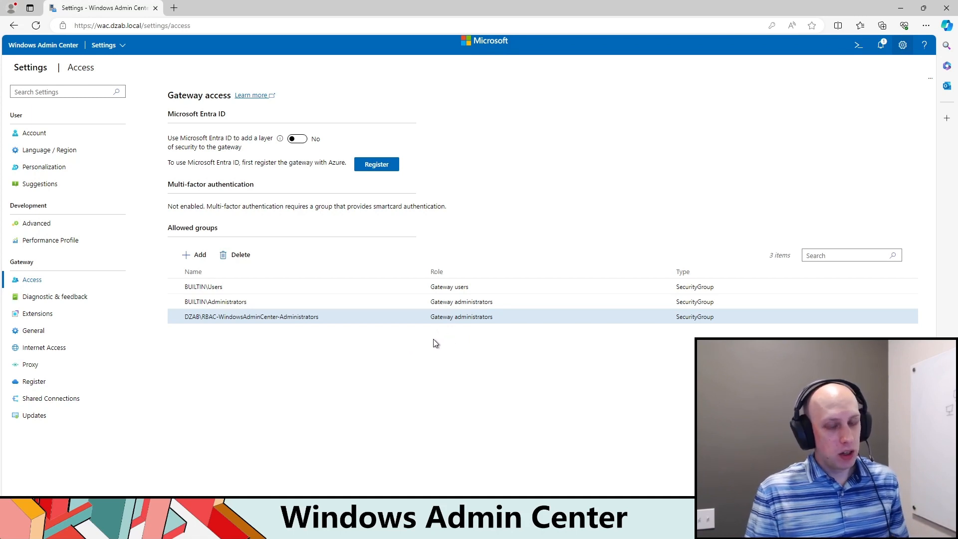
# Step: Return to all connections and connect to the personal ad-p1.dzab.local server
pyautogui.click(107, 45)
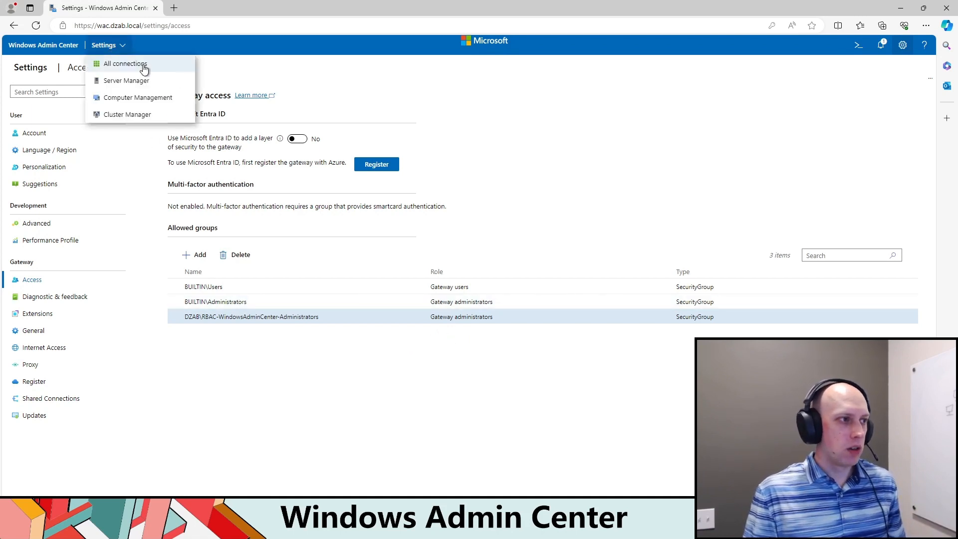
pyautogui.click(143, 67)
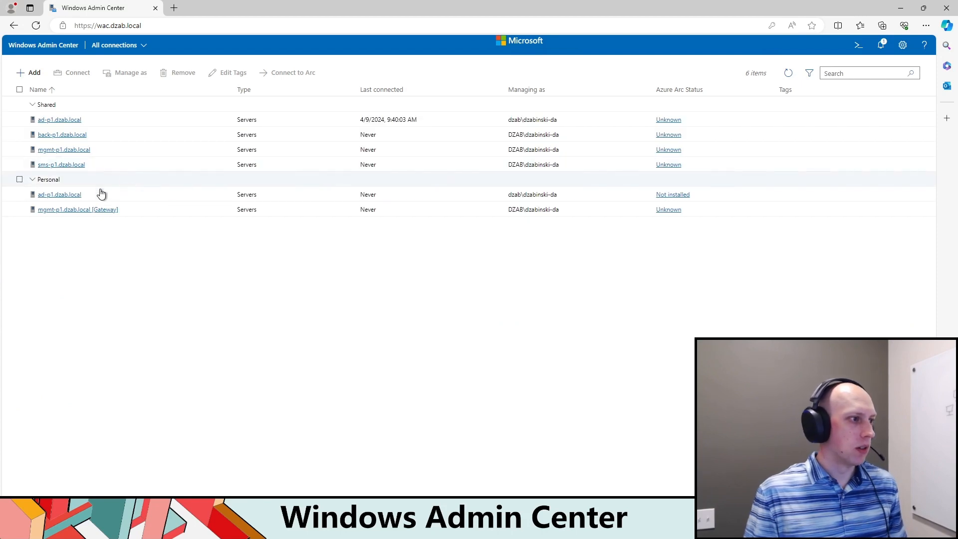
pyautogui.click(68, 196)
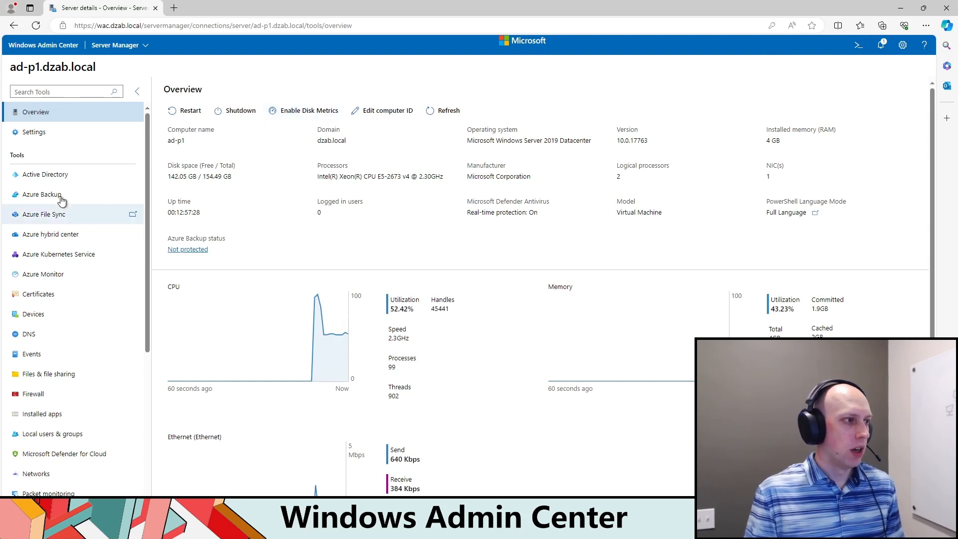
# Step: Open the server's DNS tool and view the records of the dzab.local forward lookup zone
pyautogui.scroll(-5, 57, 200)
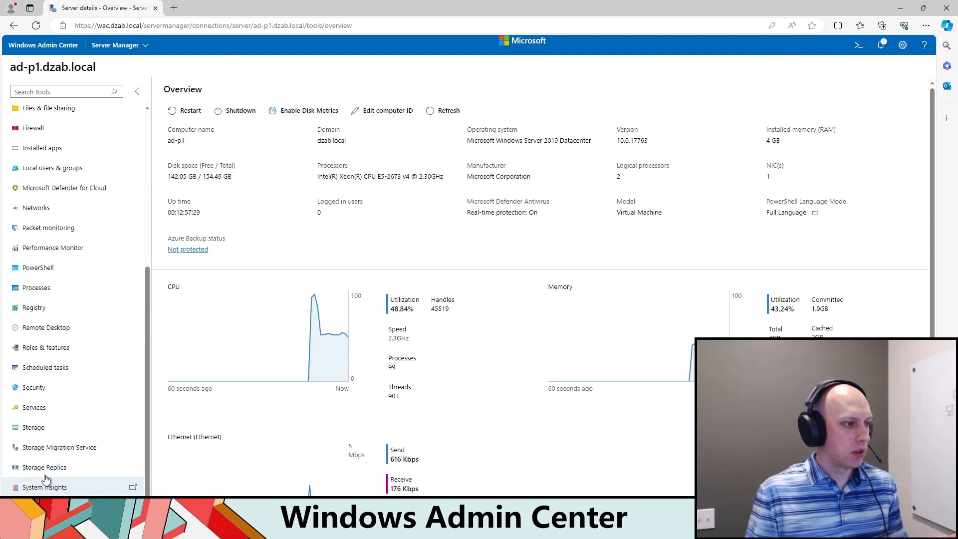
pyautogui.scroll(5, 50, 319)
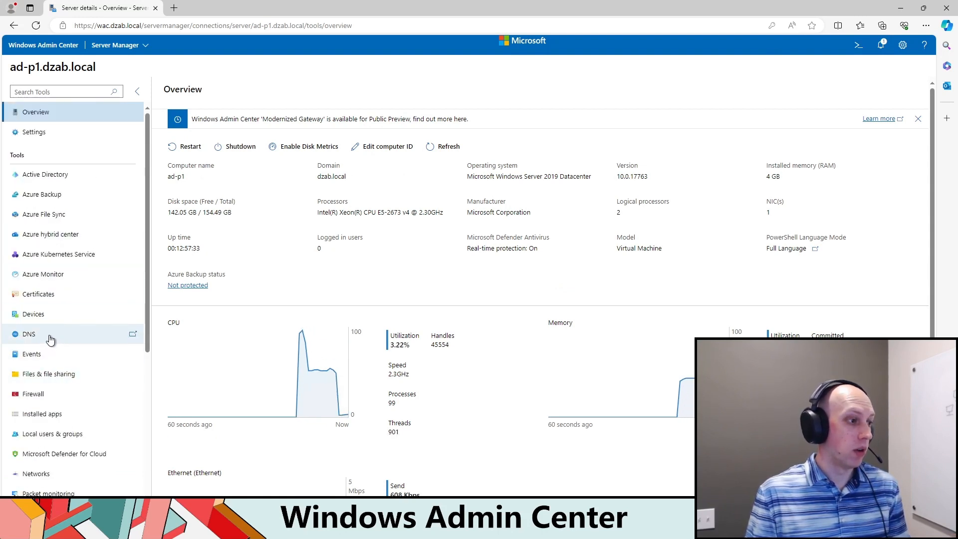
pyautogui.click(49, 336)
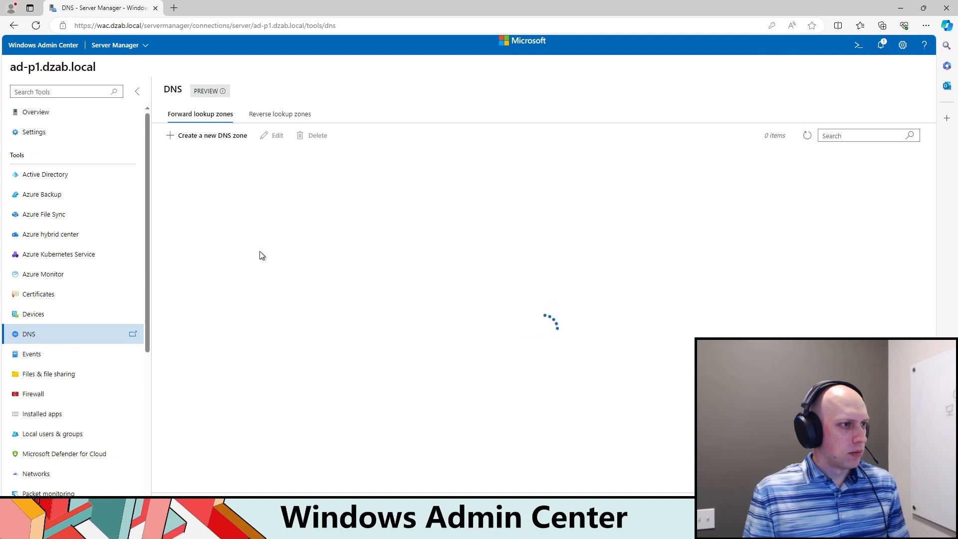
pyautogui.click(190, 166)
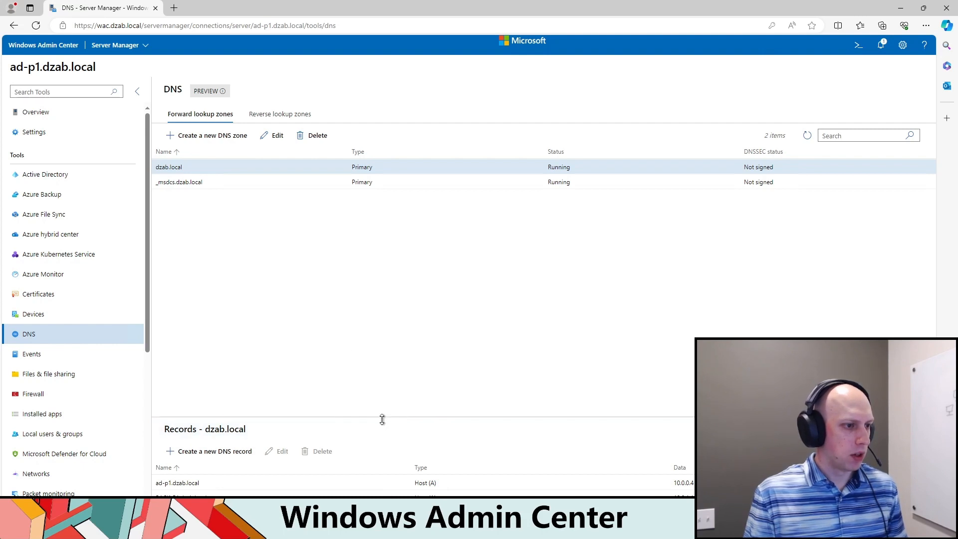
# Step: Open the Remote Desktop tool for ad-p1.dzab.local and enter the account password for the session
pyautogui.scroll(-5, 101, 327)
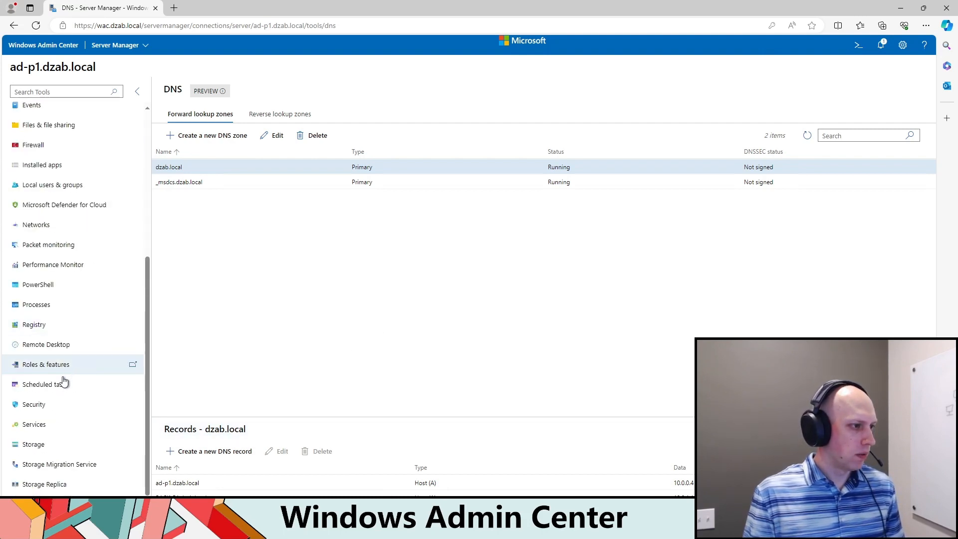
pyautogui.click(49, 344)
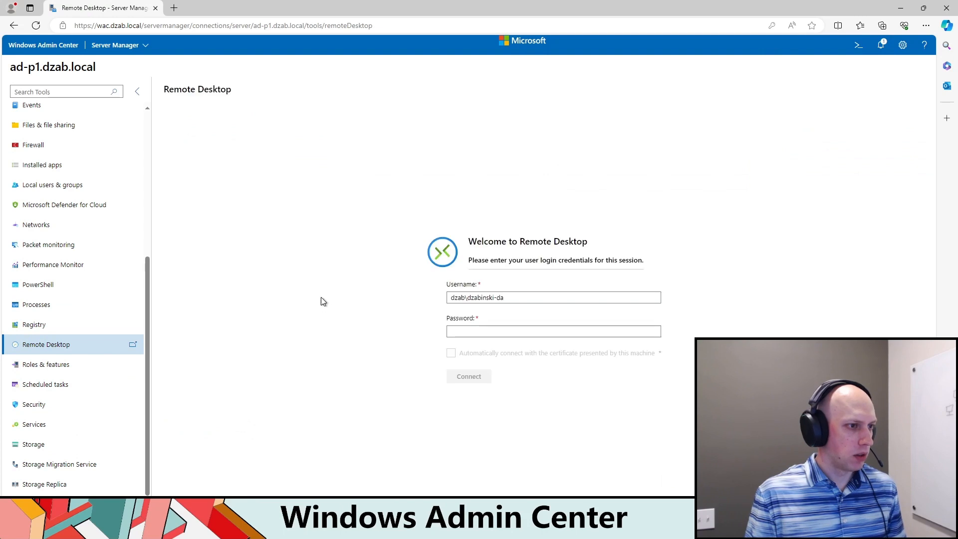
pyautogui.click(520, 332)
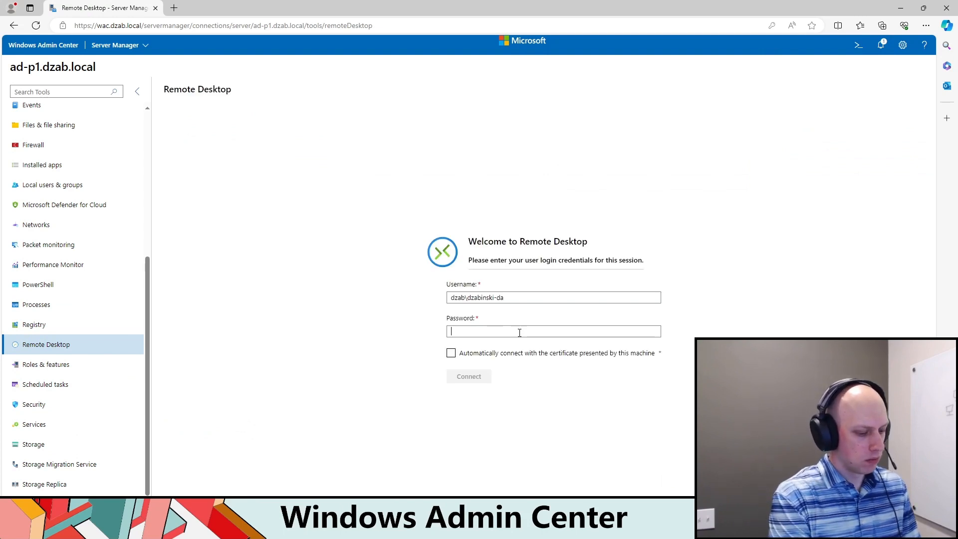
pyautogui.write('•••')
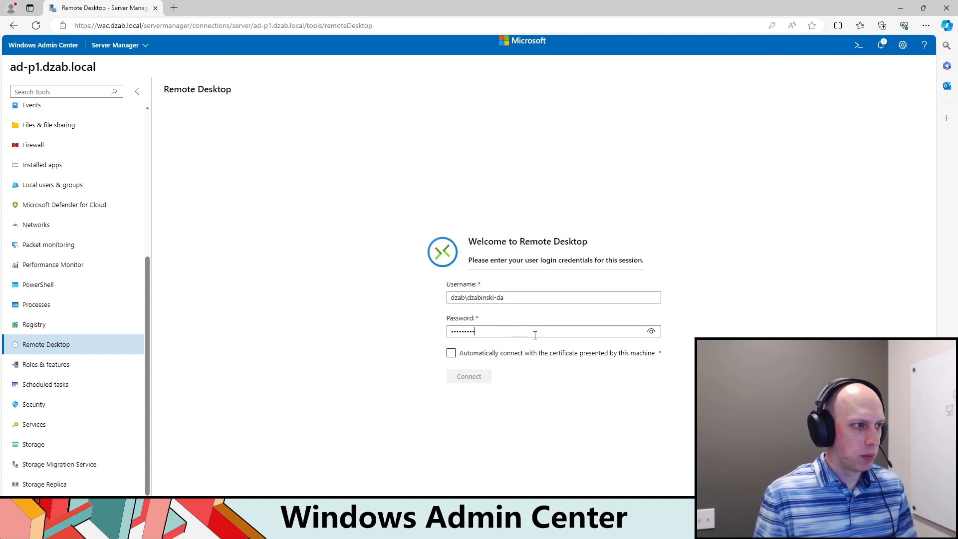
pyautogui.click(479, 373)
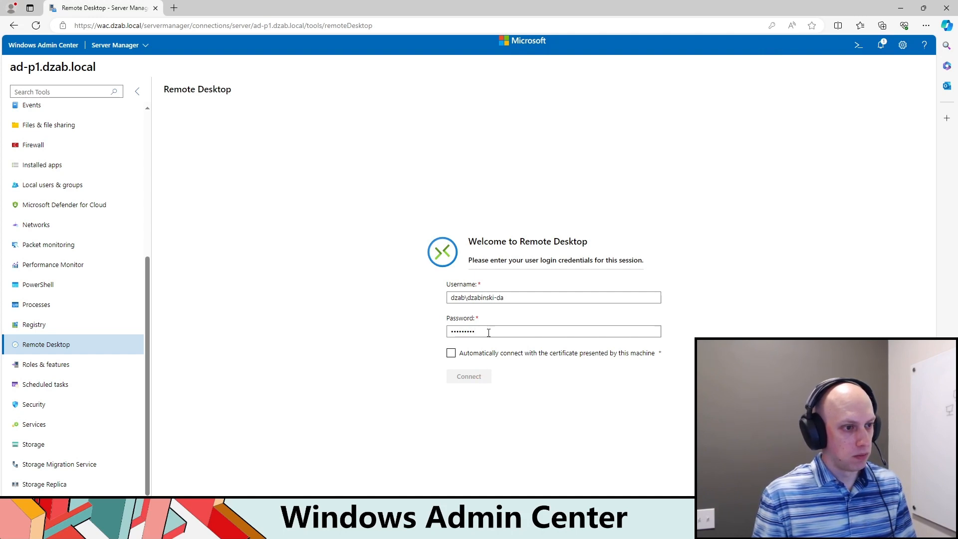
pyautogui.press('BackSpace')
pyautogui.press('BackSpace')
pyautogui.press('BackSpace')
pyautogui.press('BackSpace')
pyautogui.press('BackSpace')
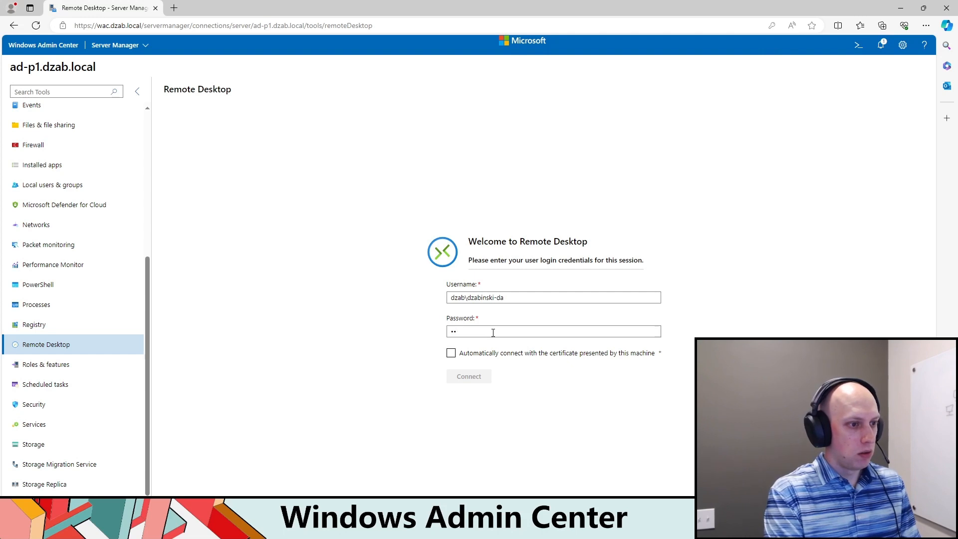
pyautogui.write('•••••••••')
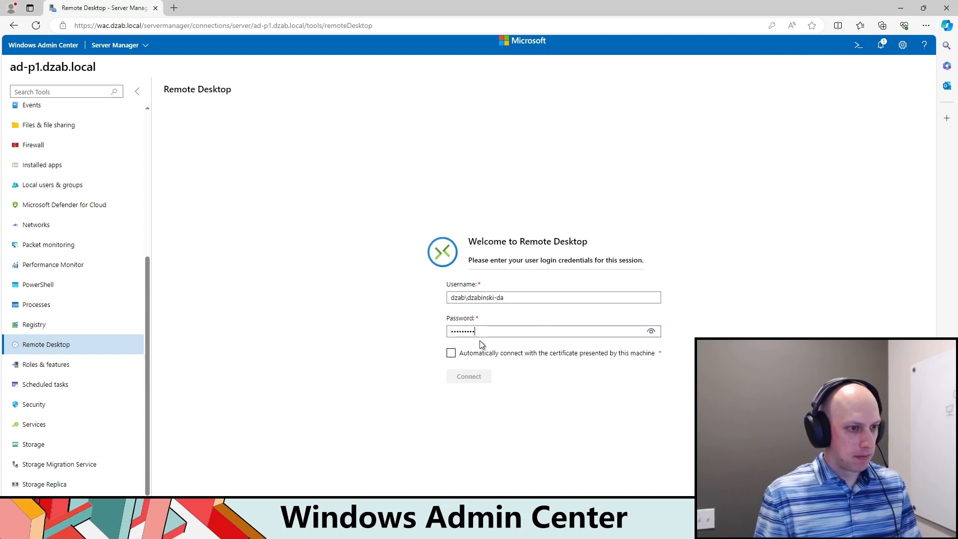
pyautogui.press('Return')
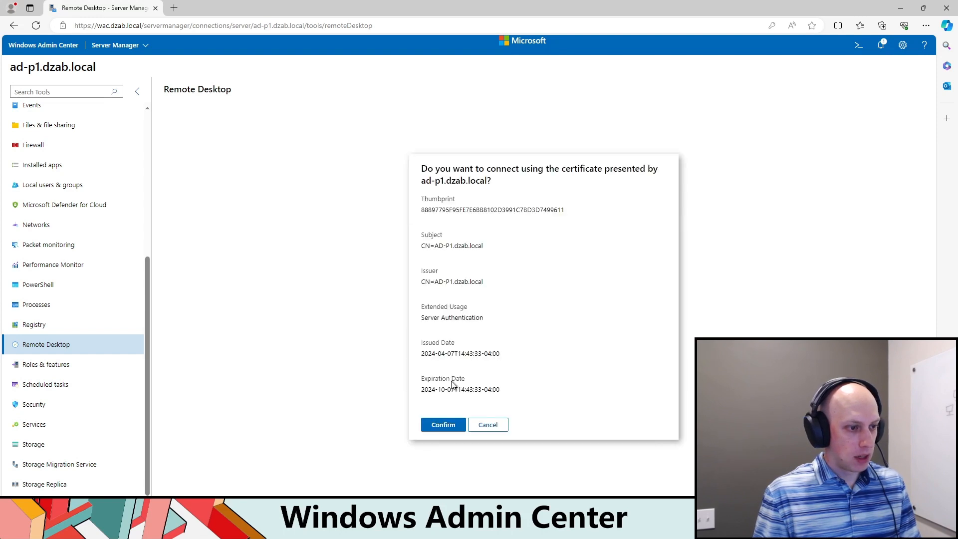
# Step: Start the Remote Desktop session using the certificate presented by the server, and disconnect from it
pyautogui.click(446, 431)
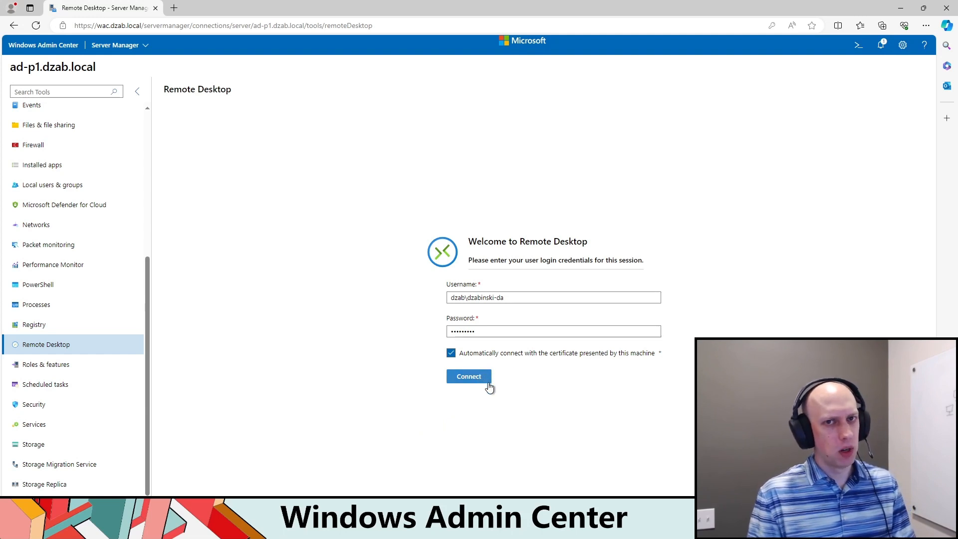
pyautogui.click(467, 377)
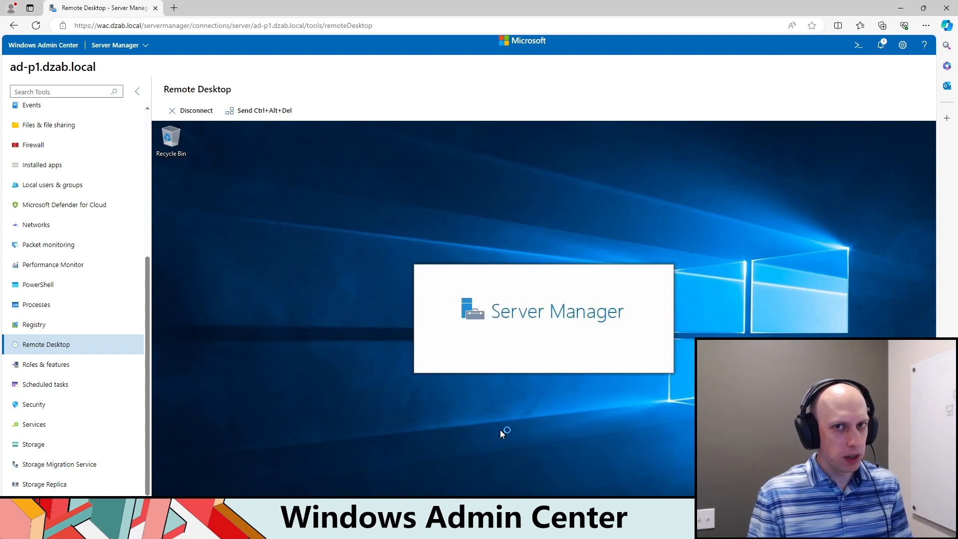
pyautogui.click(197, 114)
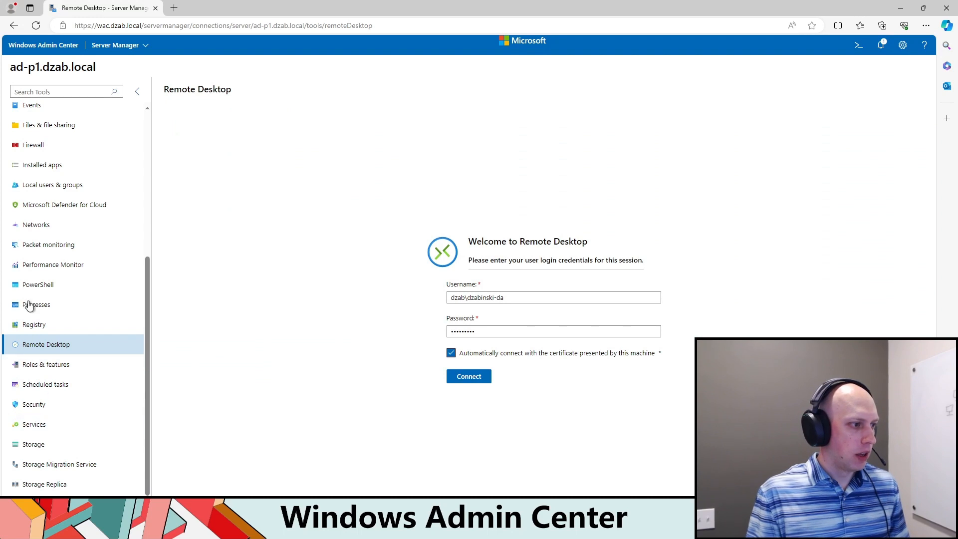
# Step: Open a PowerShell session on ad-p1.dzab.local and sign in with the account password
pyautogui.click(44, 285)
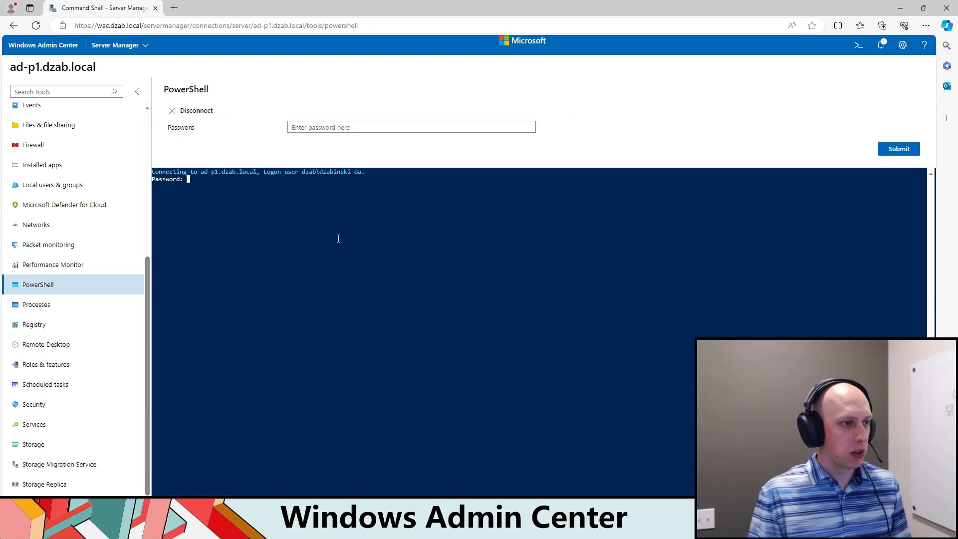
pyautogui.click(325, 127)
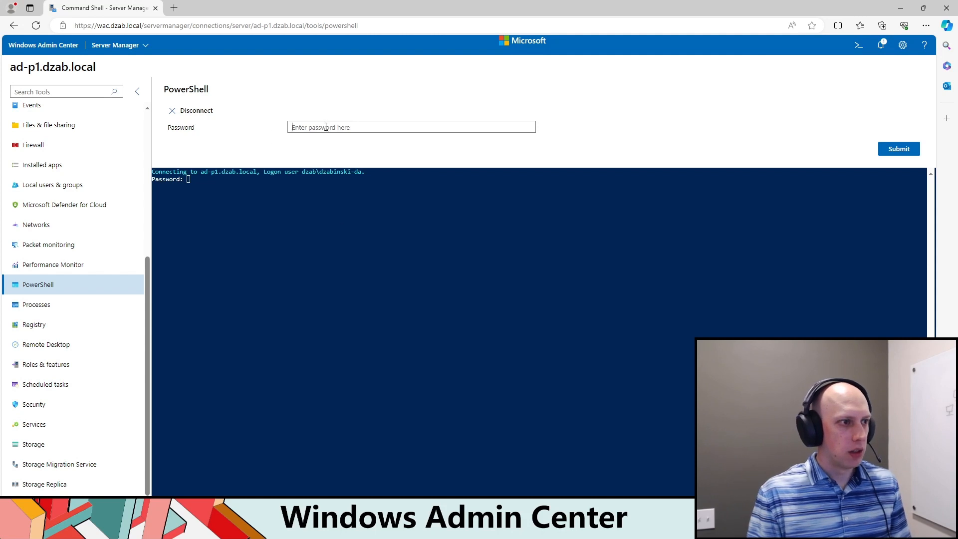
pyautogui.write('•••')
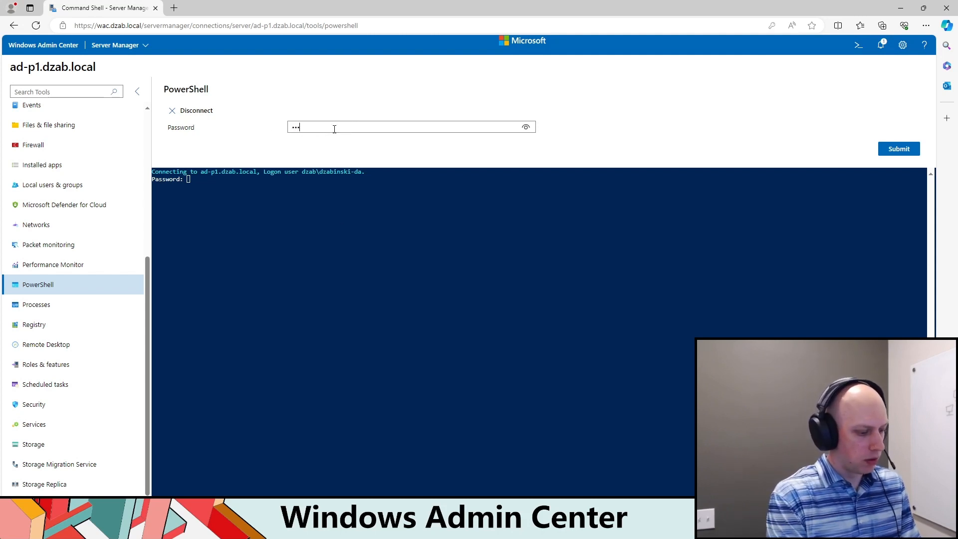
pyautogui.write('••••')
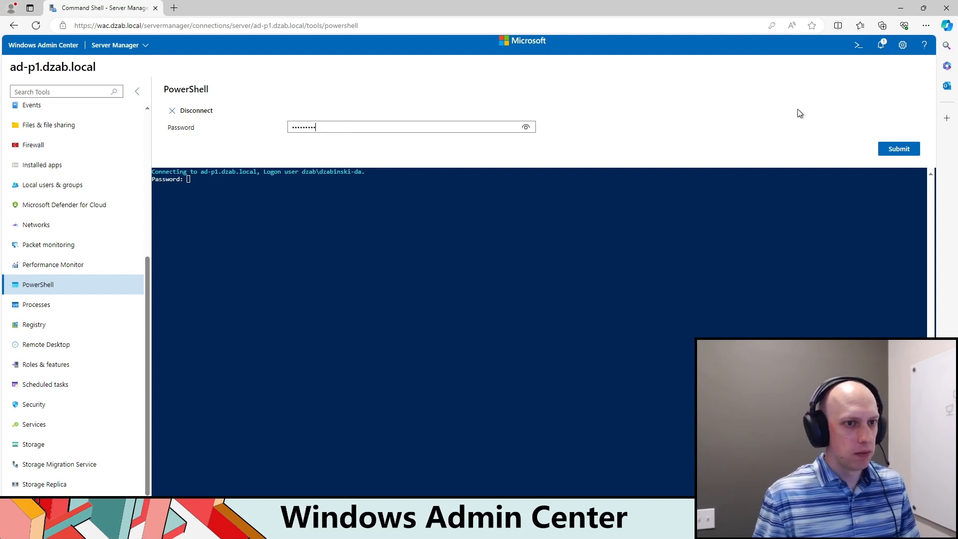
pyautogui.click(900, 149)
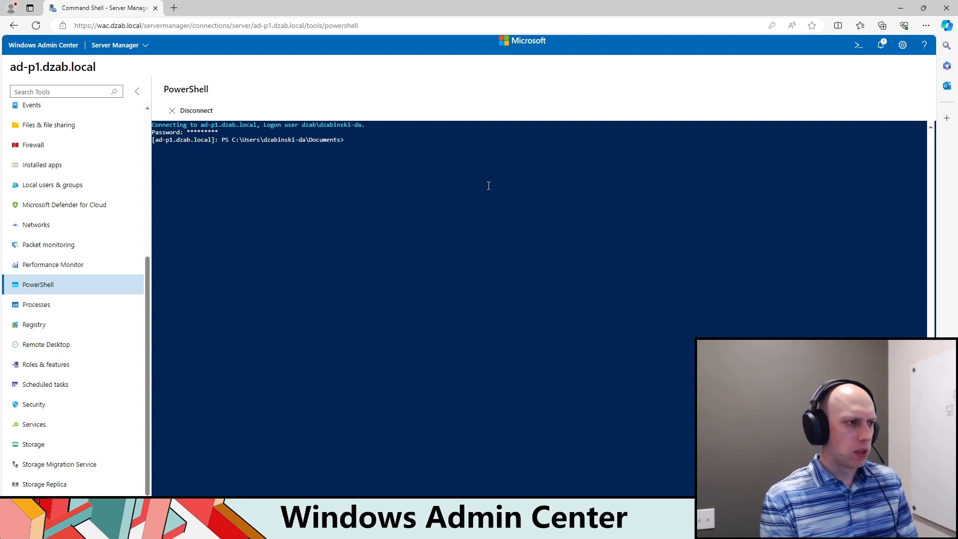
# Step: Query Active Directory with get-aduser for the other domain administrator's -da account in the remote PowerShell session
pyautogui.write('get-')
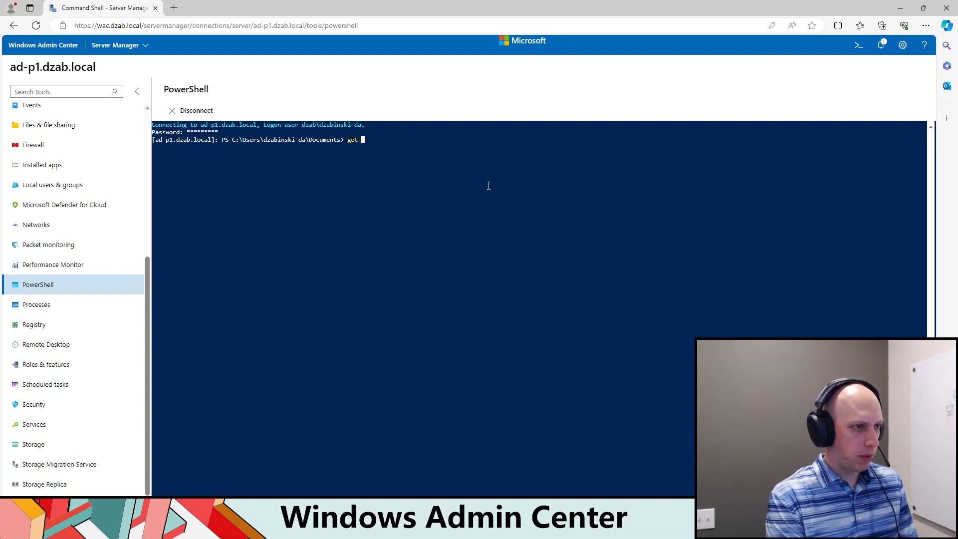
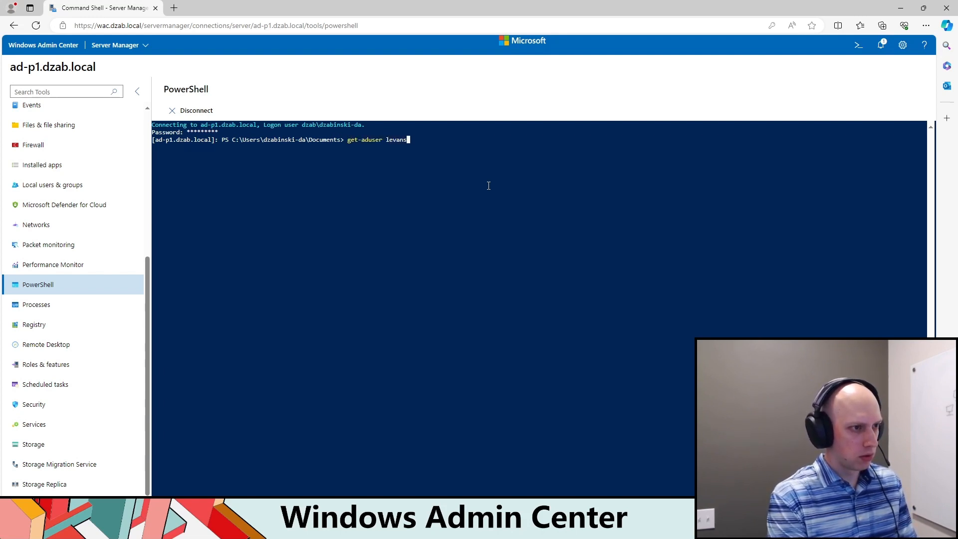
pyautogui.press('Return')
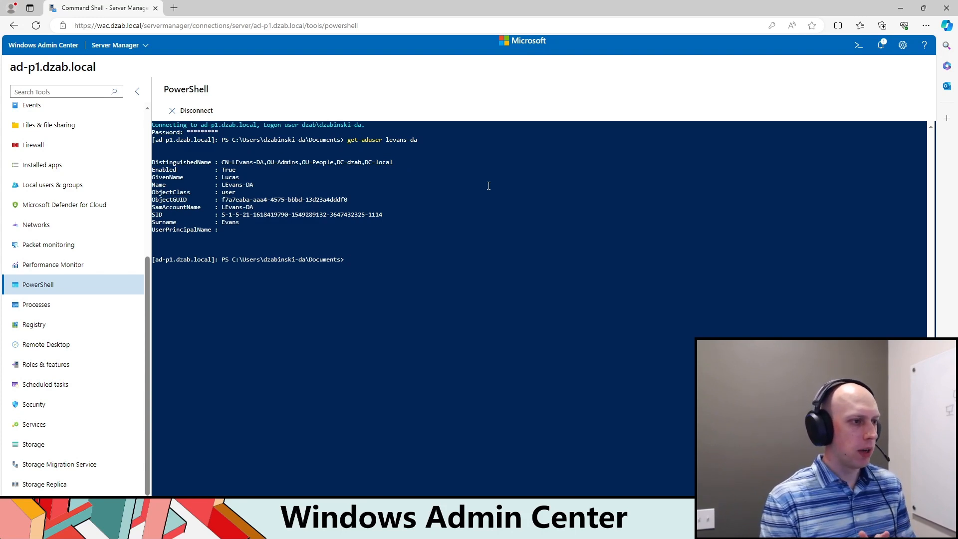
# Step: Leave the PowerShell session for the Files & file sharing tool, view the server's file shares and return to its files
pyautogui.scroll(3, 82, 258)
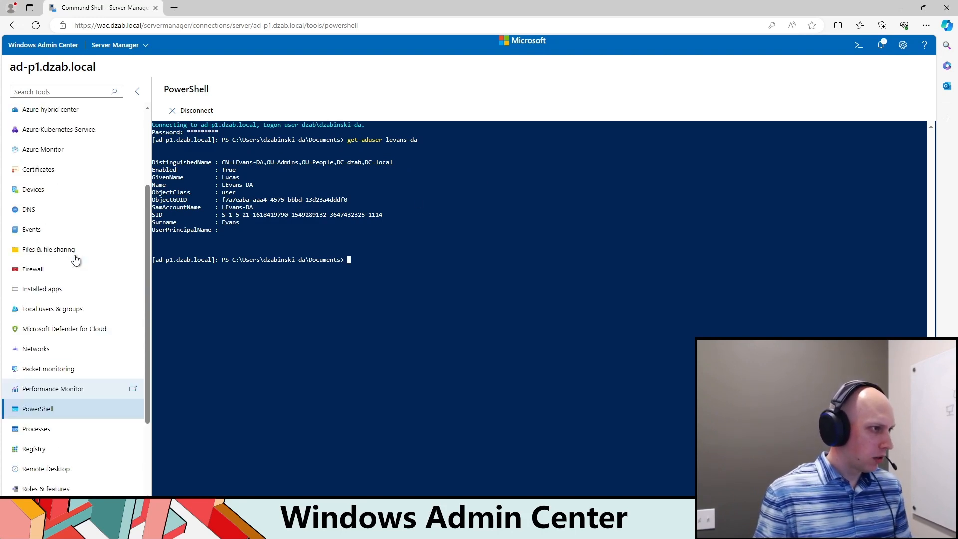
pyautogui.click(59, 255)
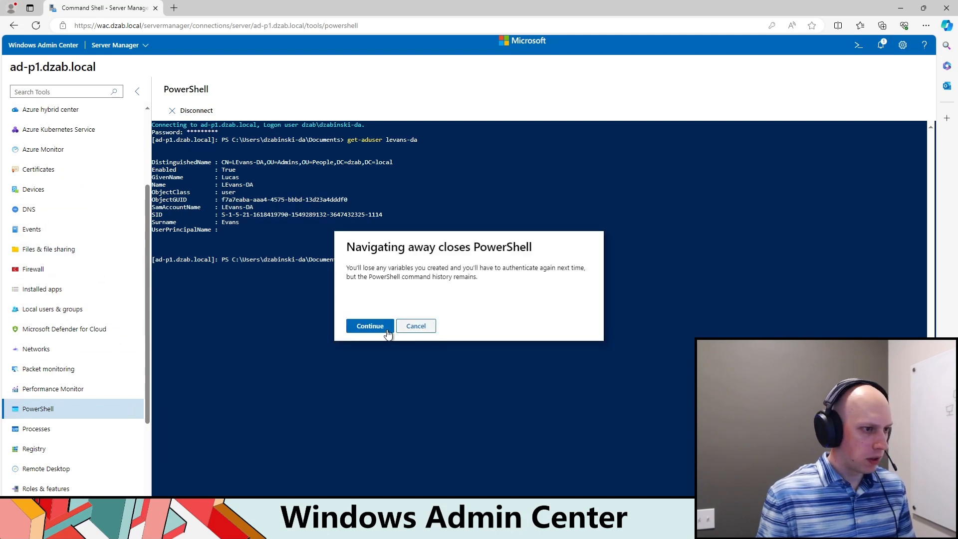
pyautogui.click(370, 326)
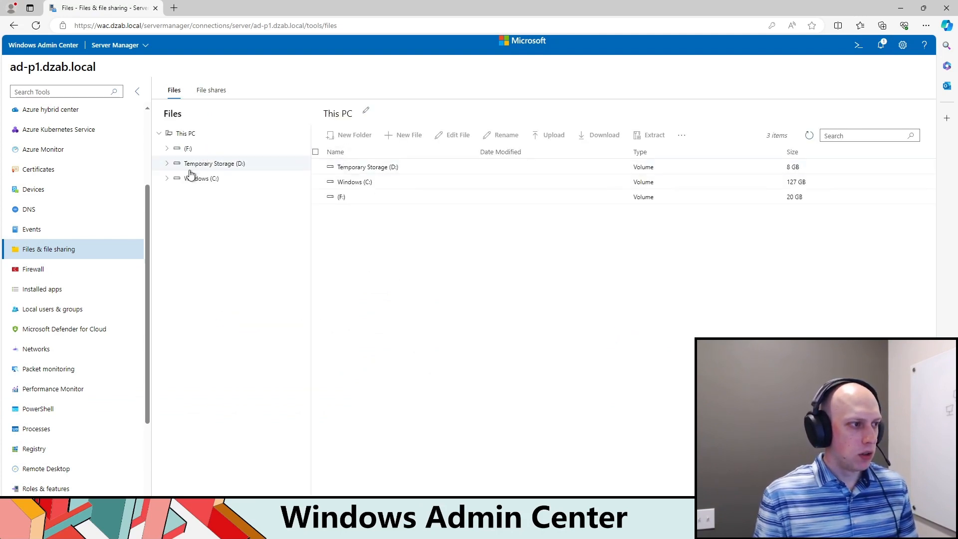
pyautogui.click(215, 90)
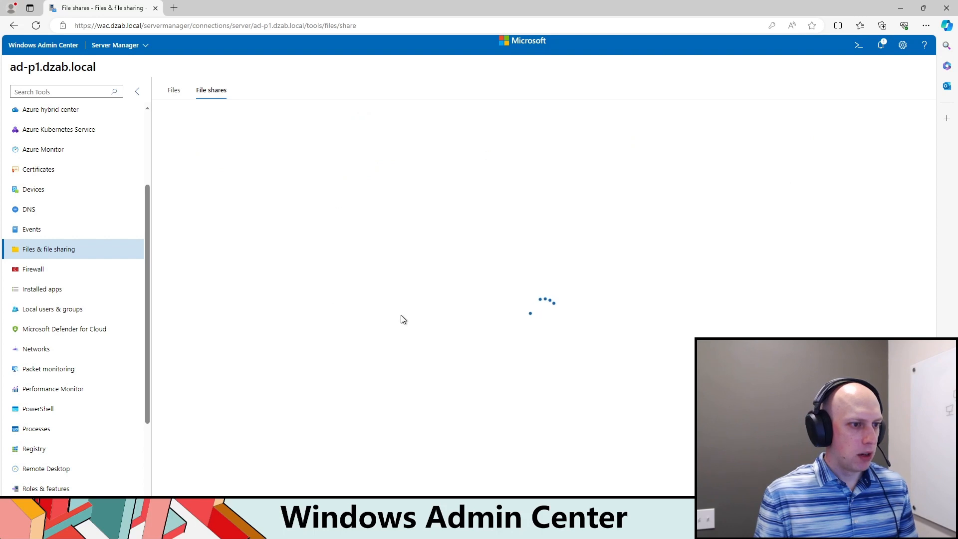
pyautogui.click(176, 91)
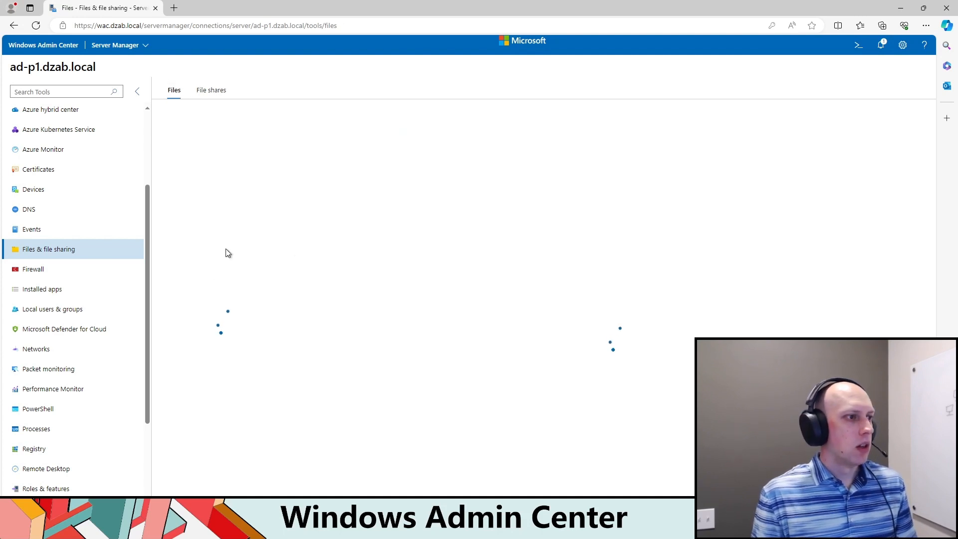
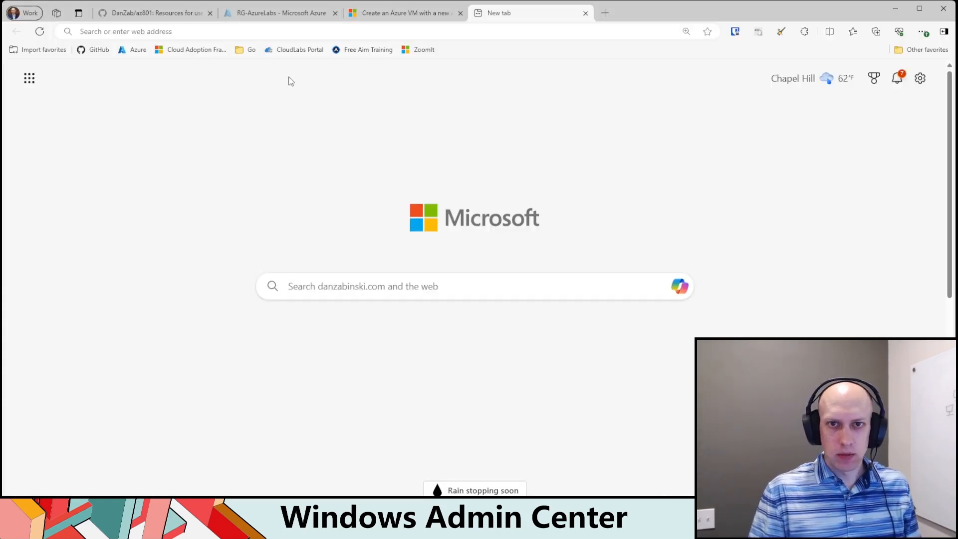
# Step: Search the web for "windows admin center network requirements" and open the Microsoft Learn article on that topic
pyautogui.click(237, 32)
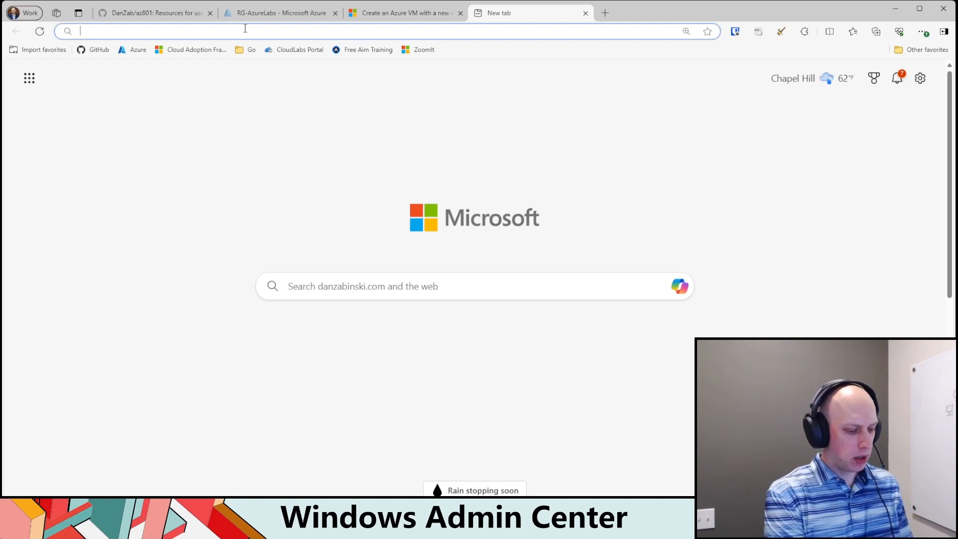
pyautogui.write('Windows Admin')
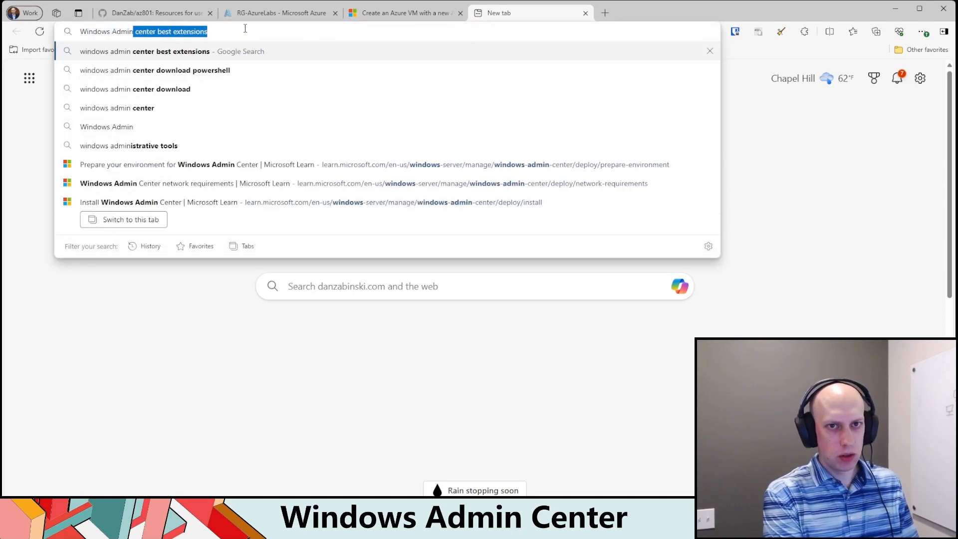
pyautogui.write(' Center Netowkr')
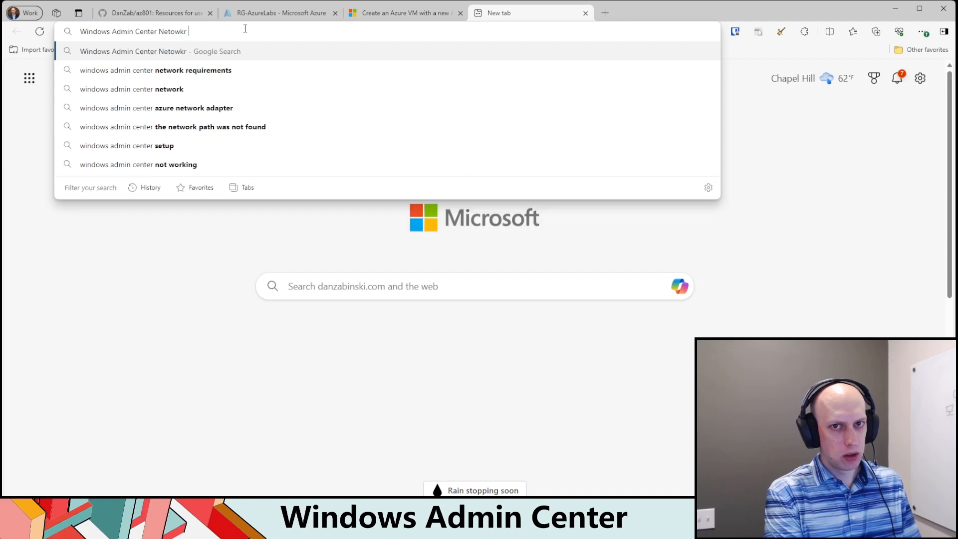
pyautogui.press('Down')
pyautogui.press('Return')
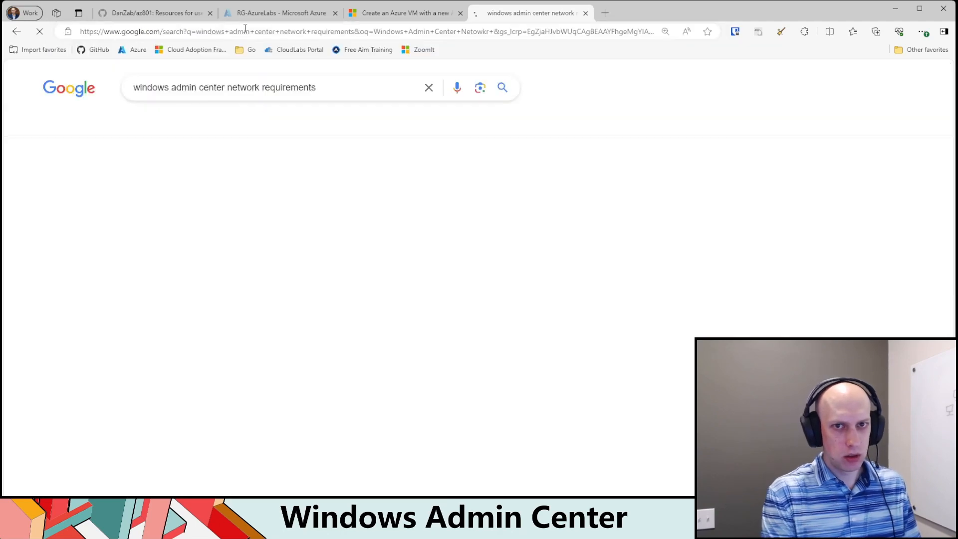
pyautogui.click(265, 204)
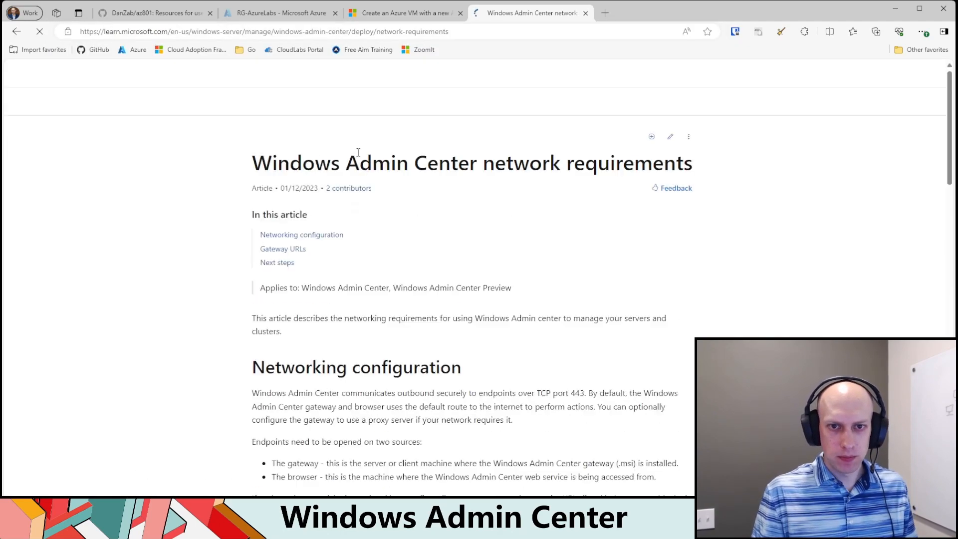
# Step: Review the networking configuration and the Gateway URLs and Browser URLs tables in the network requirements article
pyautogui.scroll(-3, 523, 317)
pyautogui.scroll(-4, 523, 316)
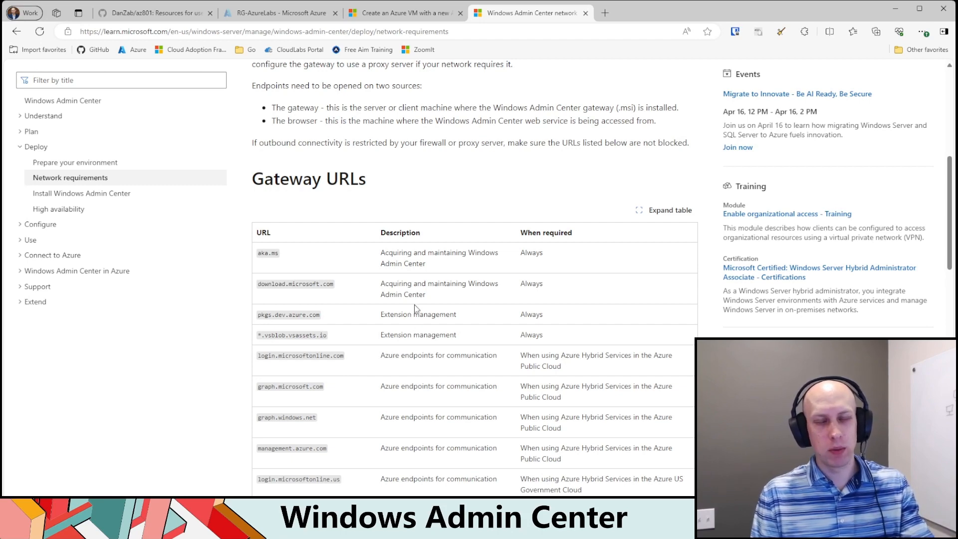
pyautogui.scroll(-9, 415, 308)
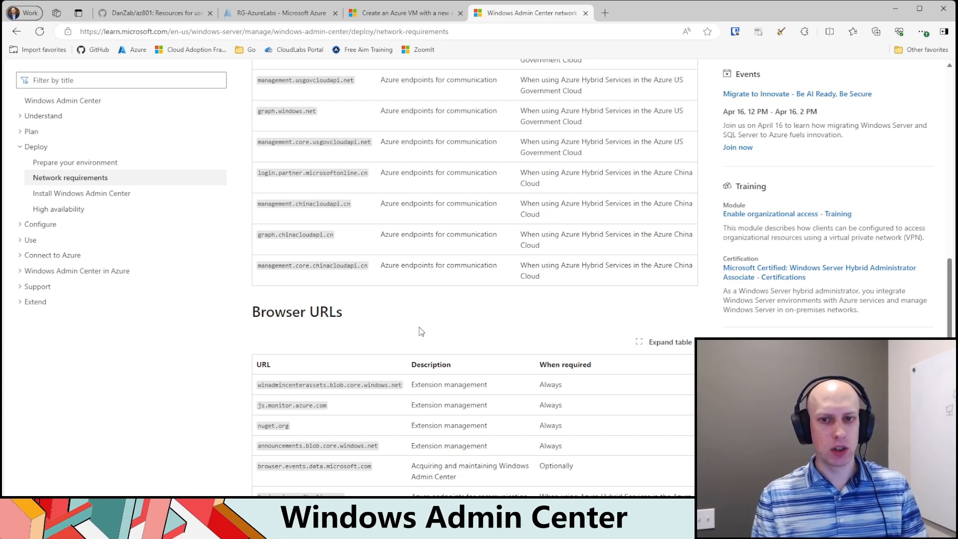
pyautogui.scroll(-4, 432, 261)
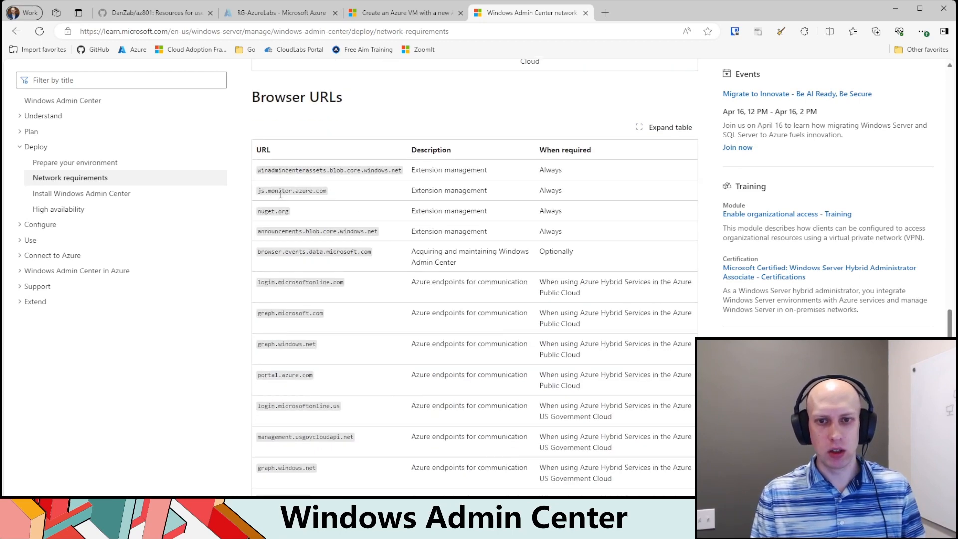
pyautogui.scroll(-5, 329, 190)
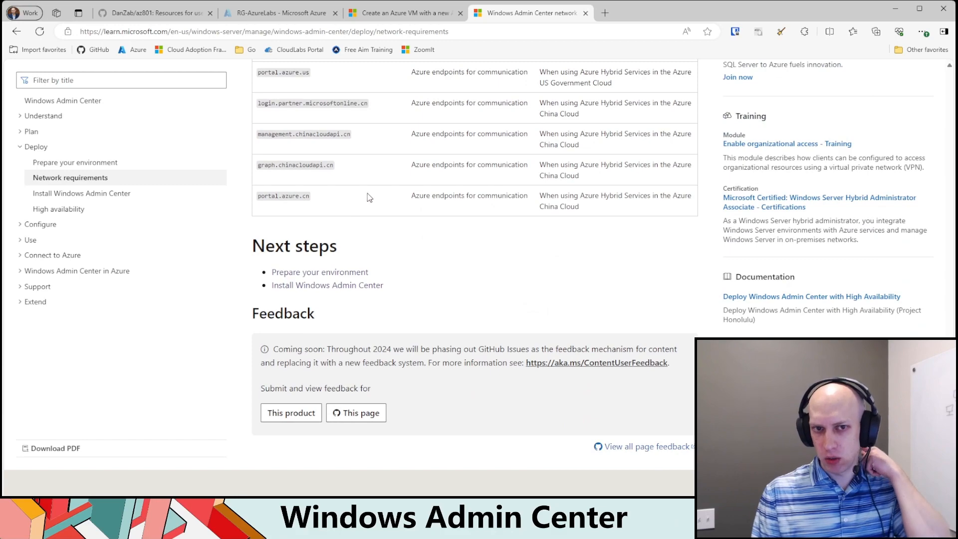
pyautogui.scroll(5, 367, 197)
pyautogui.scroll(-3, 371, 197)
# Step: Open the "Prepare your environment" article and look through its Hyper-V Server preparation steps
pyautogui.click(90, 163)
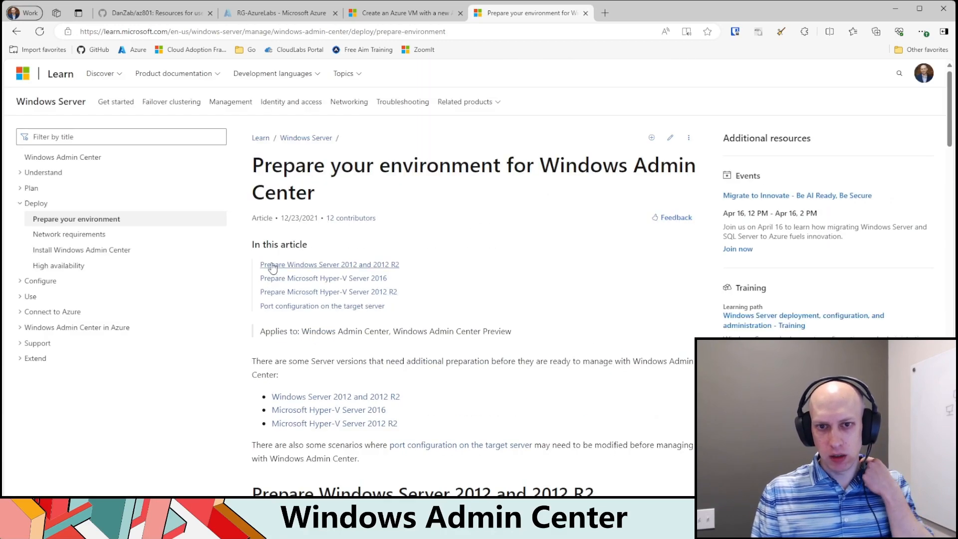
pyautogui.scroll(-20, 492, 319)
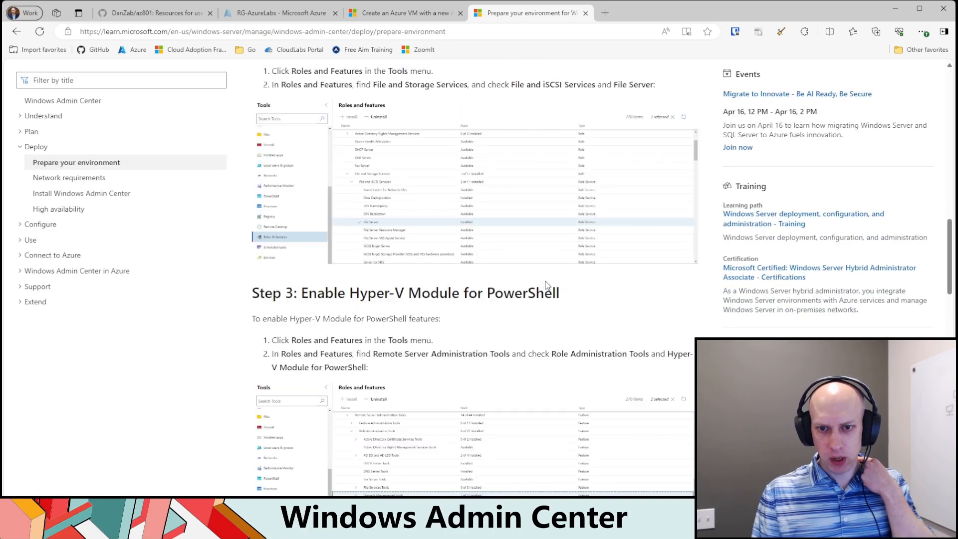
pyautogui.scroll(-12, 549, 274)
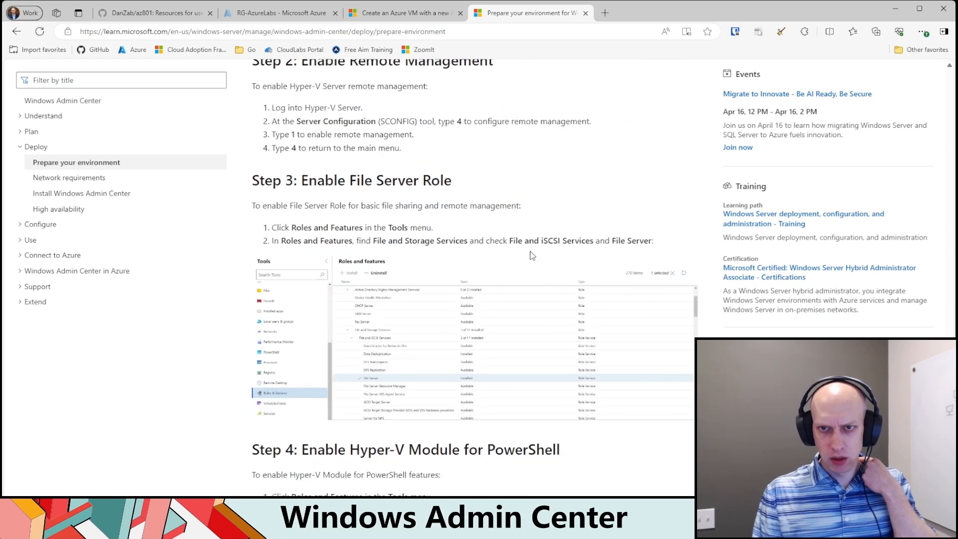
pyautogui.scroll(3, 525, 259)
pyautogui.scroll(3, 438, 302)
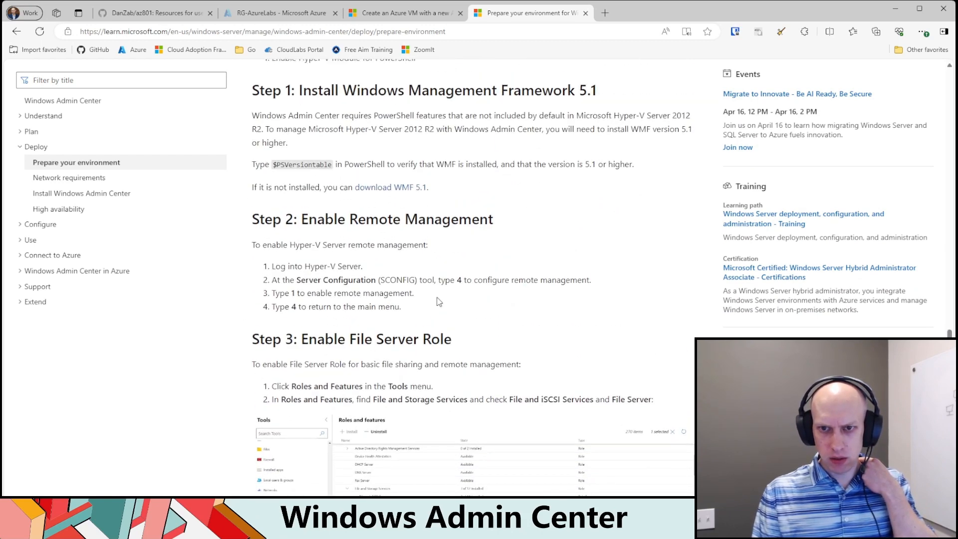
pyautogui.scroll(-18, 438, 301)
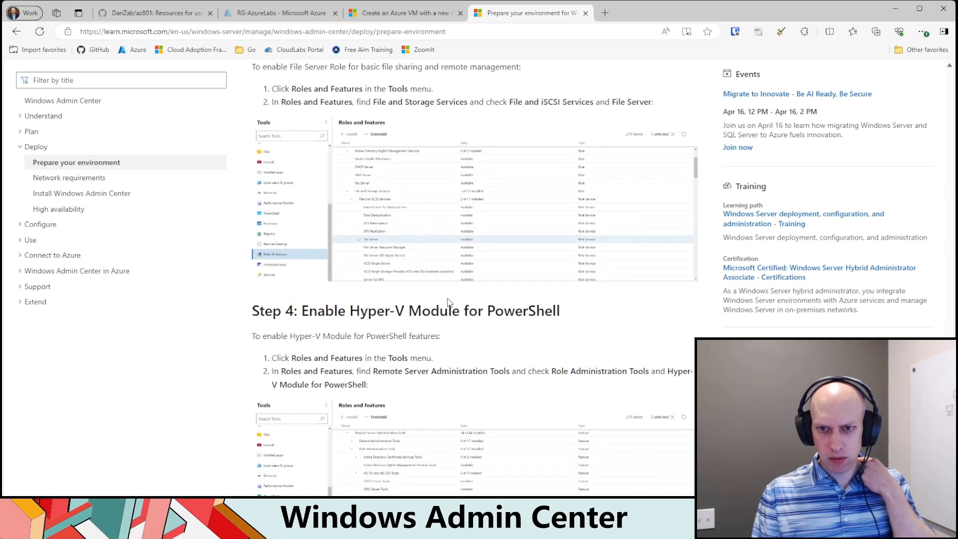
pyautogui.scroll(15, 449, 320)
pyautogui.scroll(-3, 449, 319)
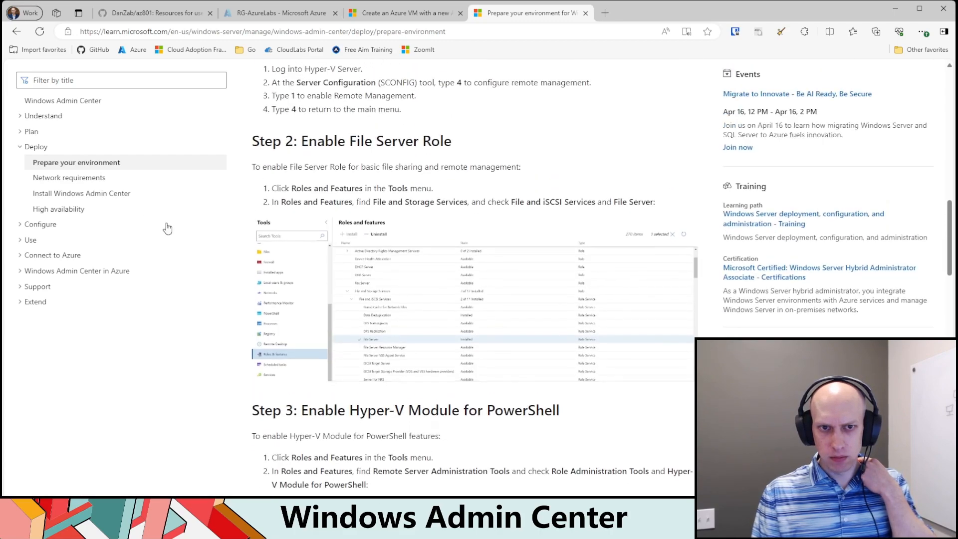
# Step: Look through the Plan and Understand topics, open the Install Windows Admin Center article, and return to the Network requirements article
pyautogui.click(23, 130)
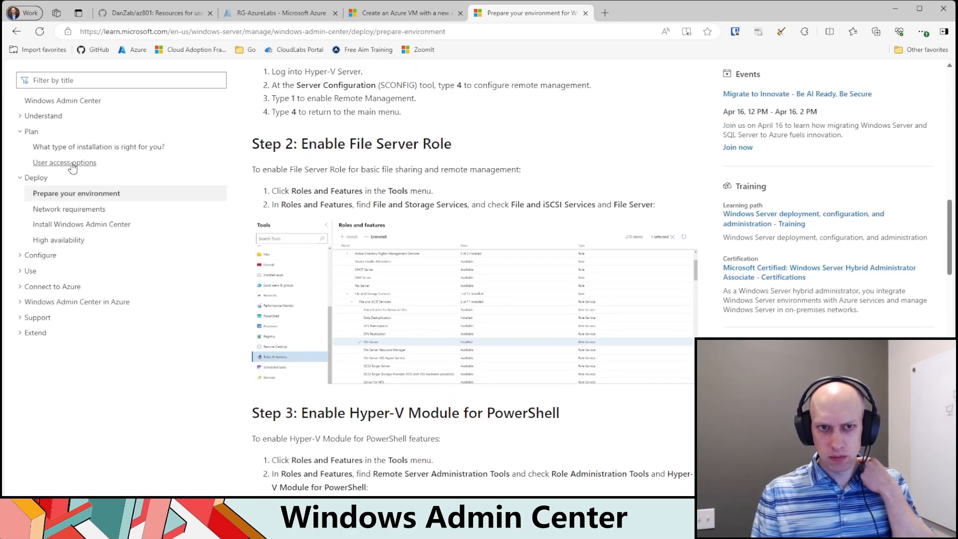
pyautogui.click(23, 118)
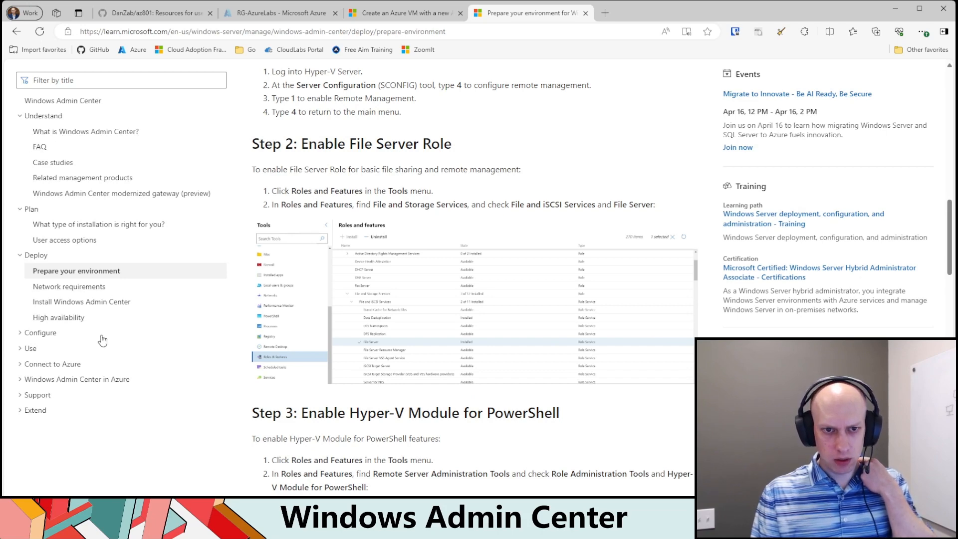
pyautogui.click(79, 302)
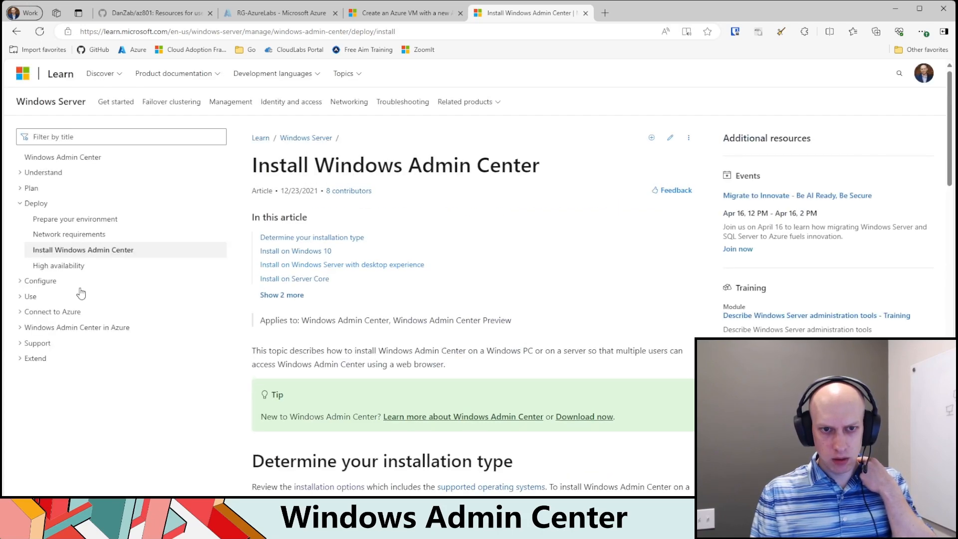
pyautogui.click(78, 239)
pyautogui.scroll(-5, 422, 320)
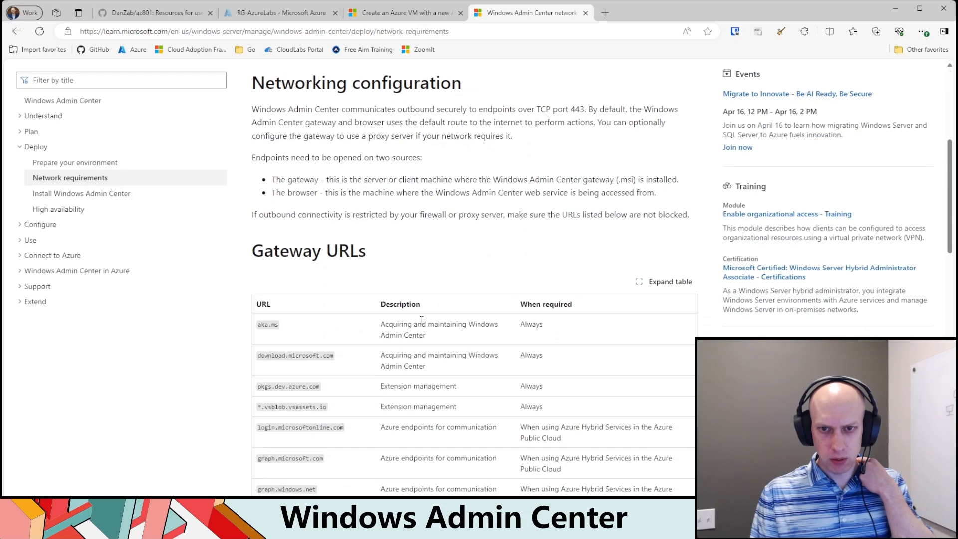
pyautogui.scroll(5, 414, 298)
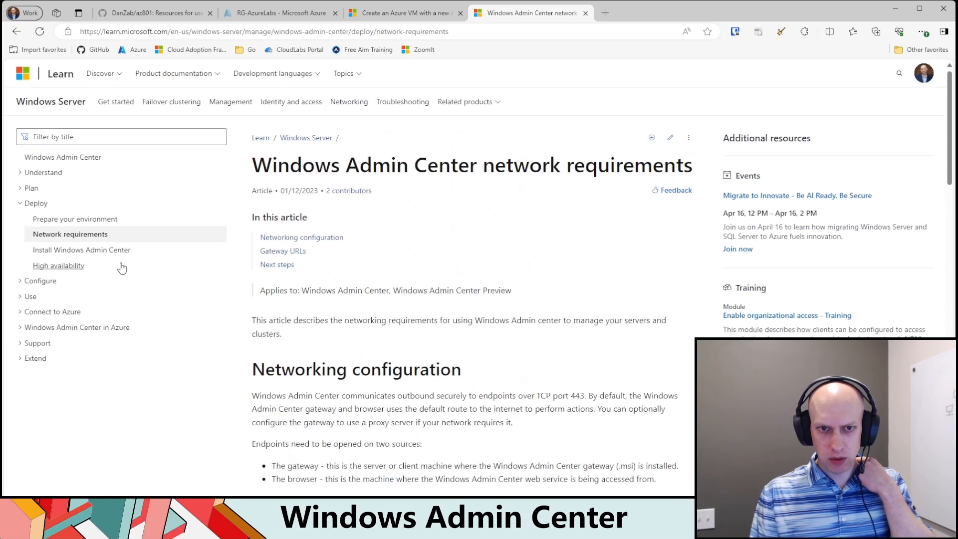
# Step: List the Configure topics and filter the documentation titles by "ports"
pyautogui.click(19, 283)
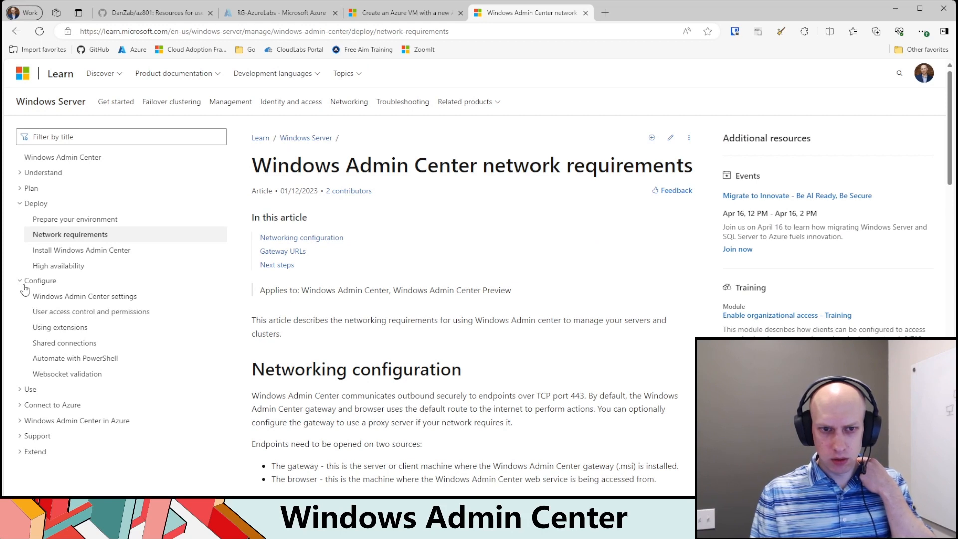
pyautogui.click(104, 141)
pyautogui.write('ports')
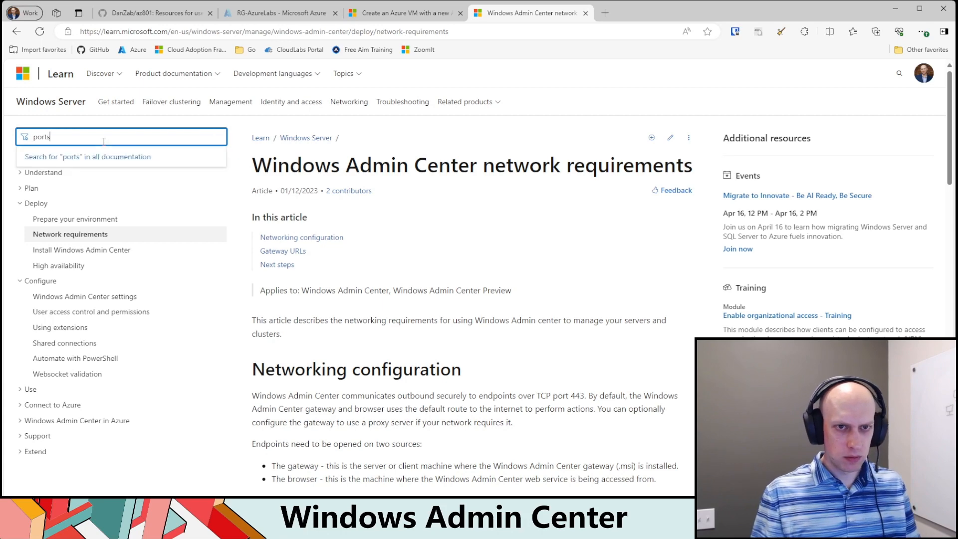
# Step: Open the "What is Windows Admin Center?" article under Understand and skim how it works and its benefits
pyautogui.click(20, 173)
pyautogui.scroll(-15, 423, 355)
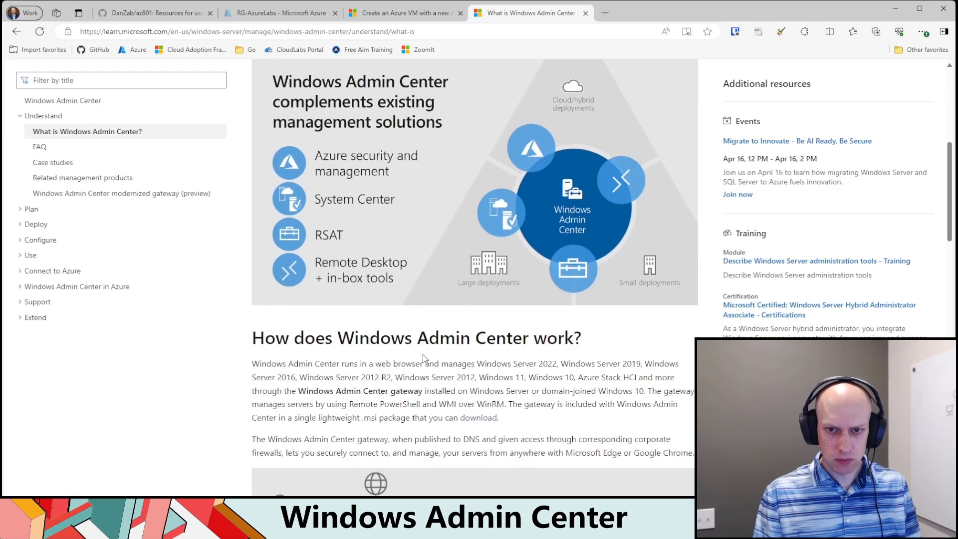
pyautogui.scroll(-10, 446, 347)
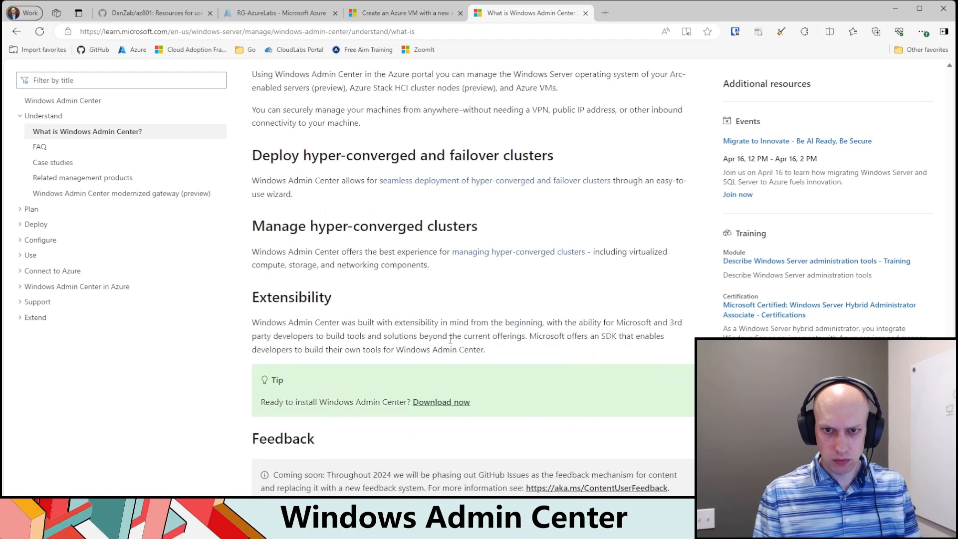
pyautogui.scroll(6, 437, 348)
pyautogui.scroll(7, 325, 312)
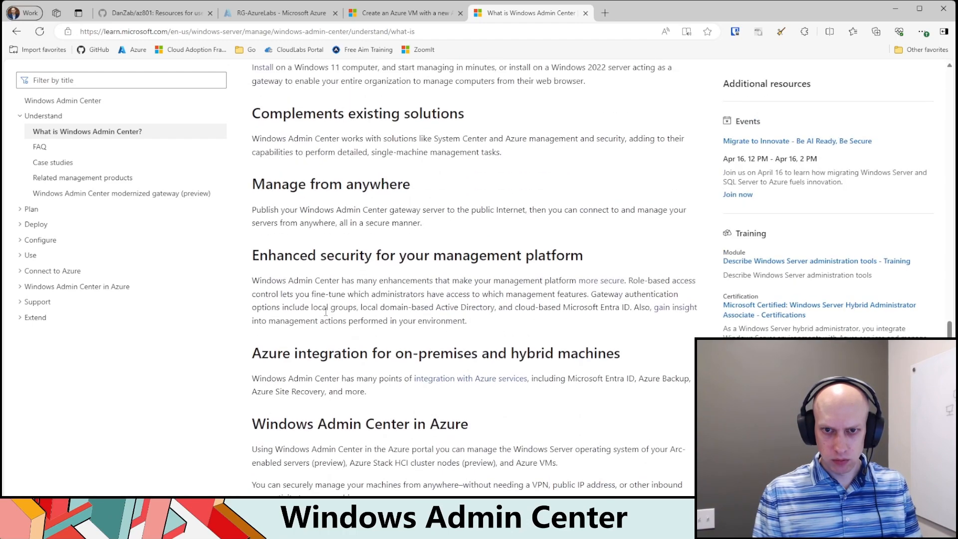
pyautogui.scroll(-1, 325, 312)
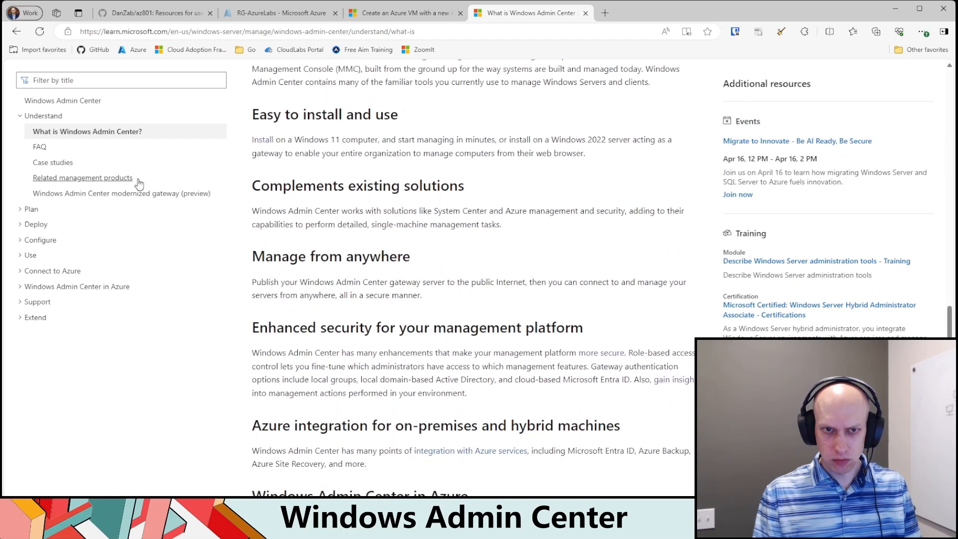
# Step: Open the Windows Admin Center FAQ and skim the questions on supported servers, capabilities and deployment
pyautogui.click(39, 146)
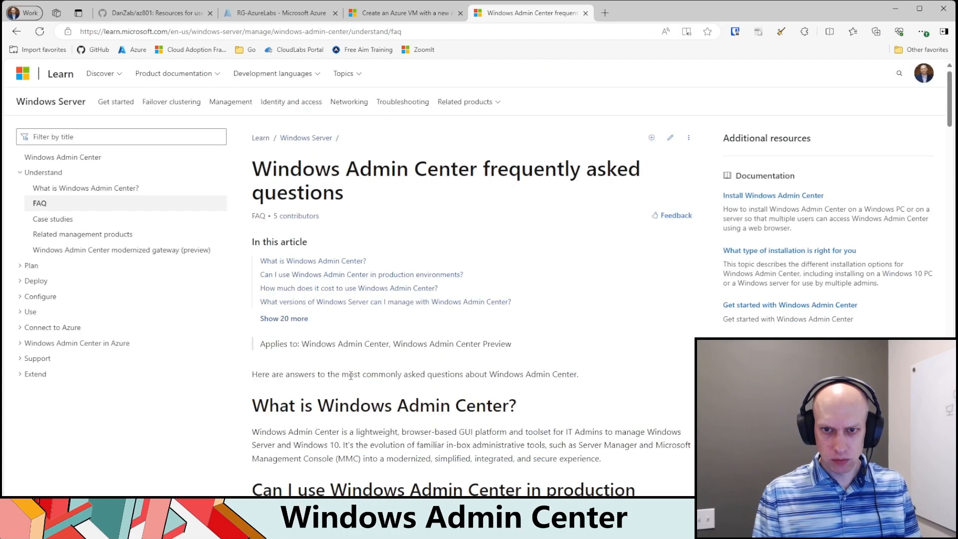
pyautogui.scroll(-12, 339, 329)
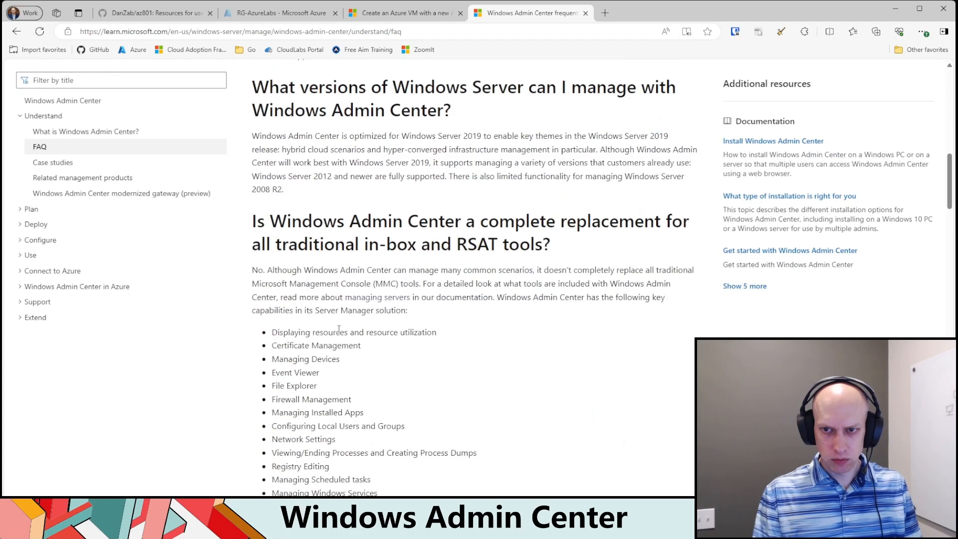
pyautogui.scroll(-5, 339, 330)
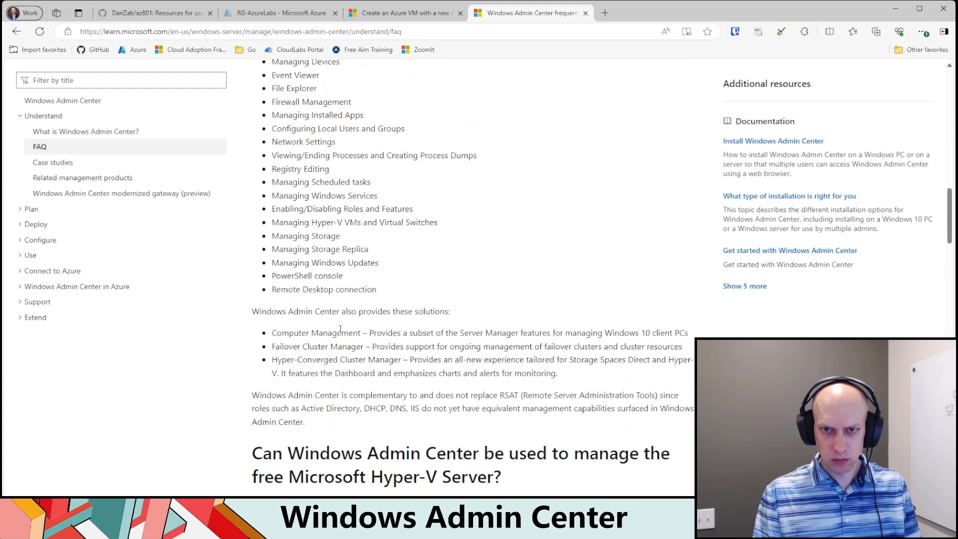
pyautogui.scroll(-6, 340, 330)
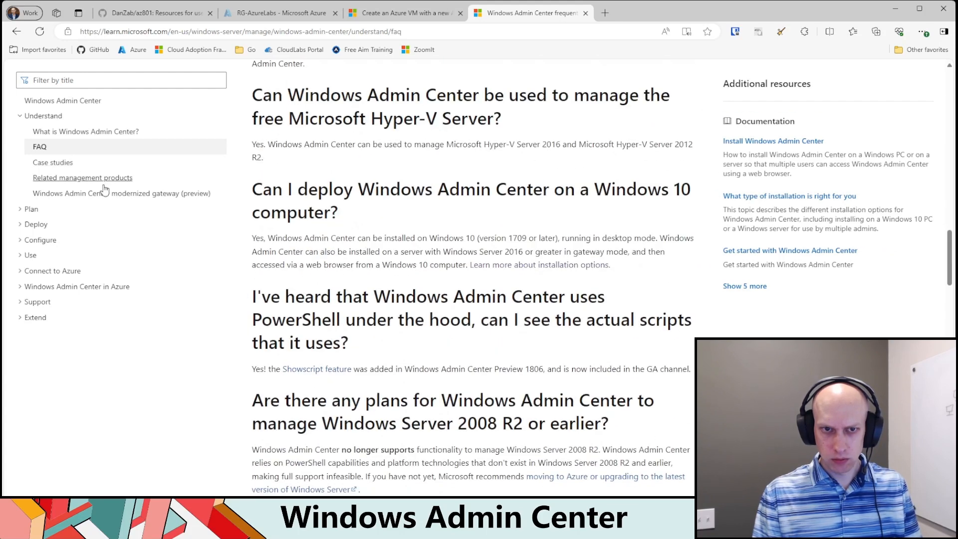
# Step: View the modernized gateway (preview) article, then open User access options under Plan and review its gateway access and available roles
pyautogui.click(90, 194)
pyautogui.click(28, 265)
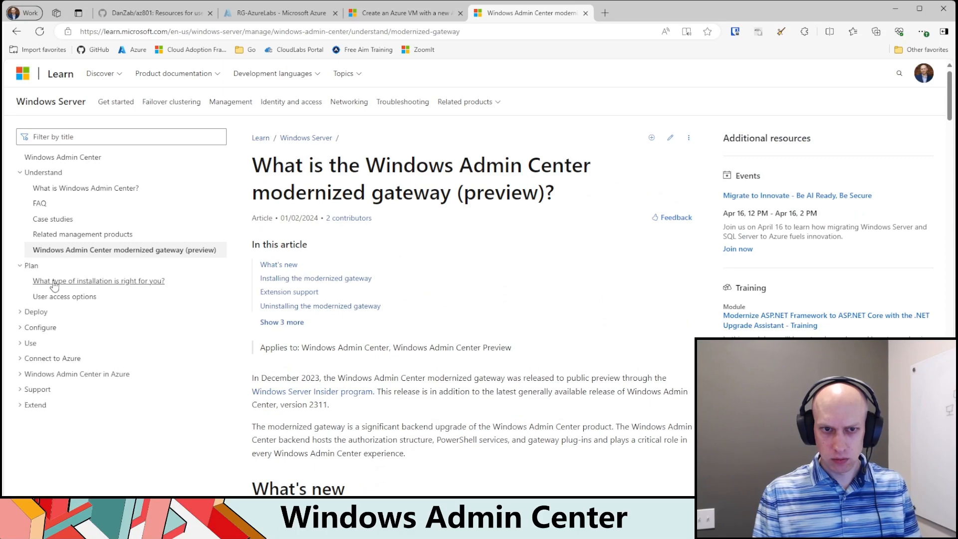
pyautogui.click(72, 297)
pyautogui.scroll(-10, 307, 327)
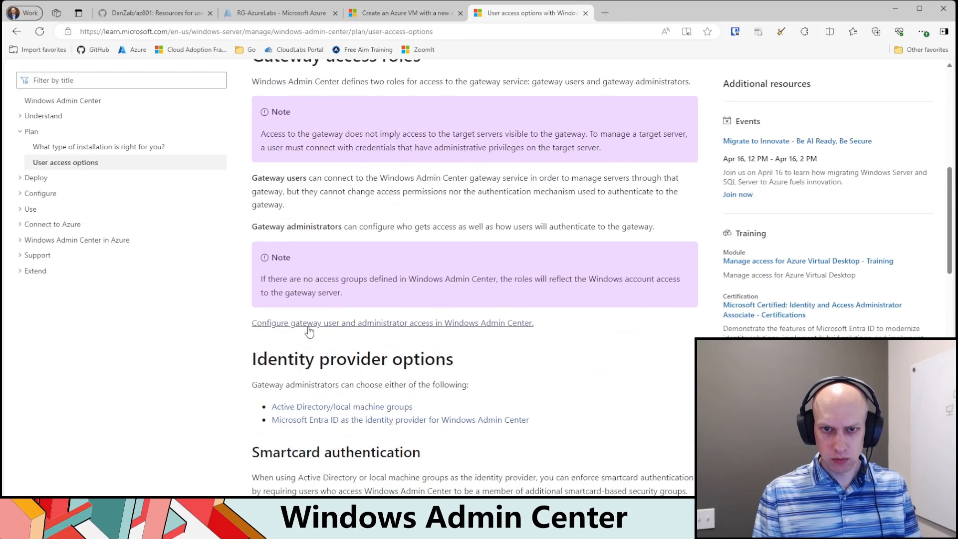
pyautogui.scroll(-15, 307, 326)
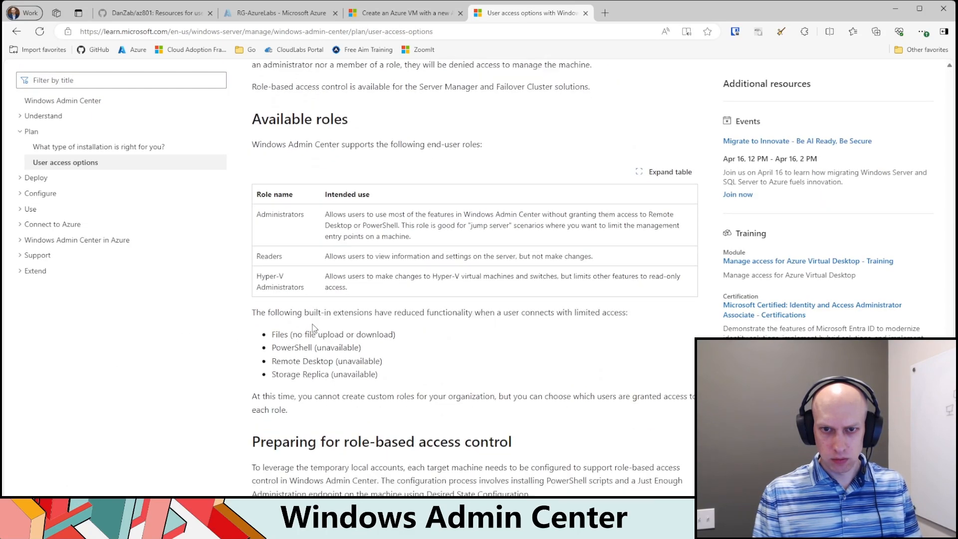
# Step: Open the "Prepare your environment" article under Deploy and review the WMF requirement for Windows Server 2012 and 2012 R2
pyautogui.click(34, 179)
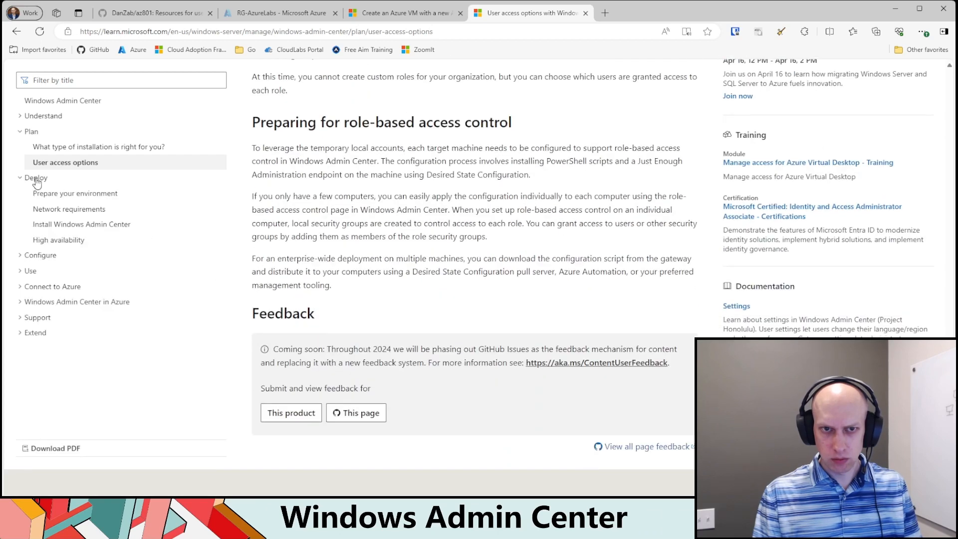
pyautogui.click(60, 194)
pyautogui.scroll(-5, 347, 317)
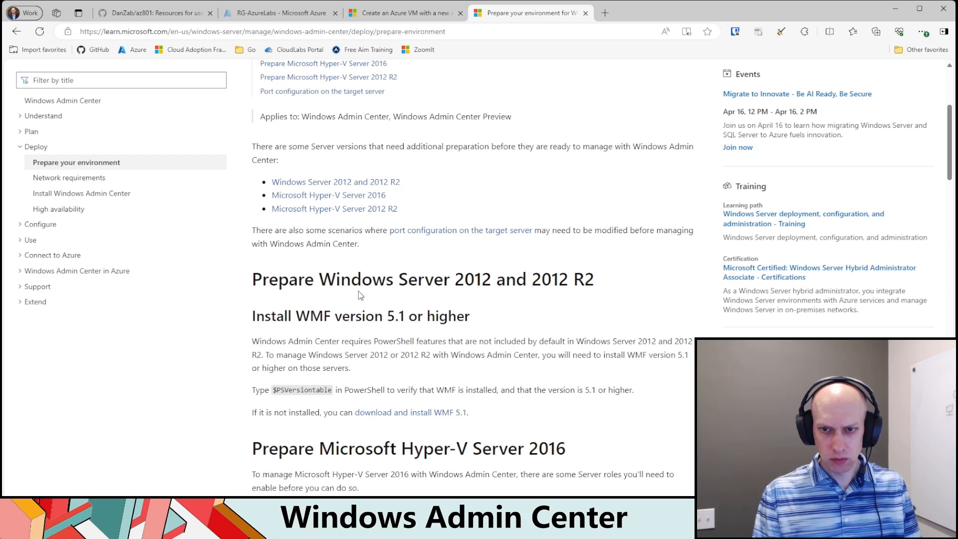
pyautogui.scroll(-4, 358, 291)
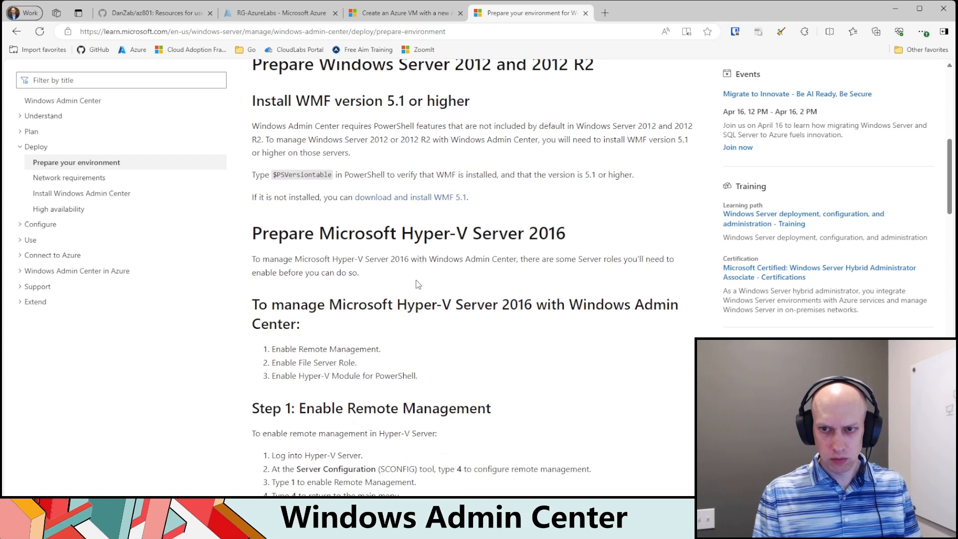
pyautogui.scroll(-5, 420, 271)
pyautogui.scroll(2, 421, 271)
pyautogui.scroll(1, 417, 314)
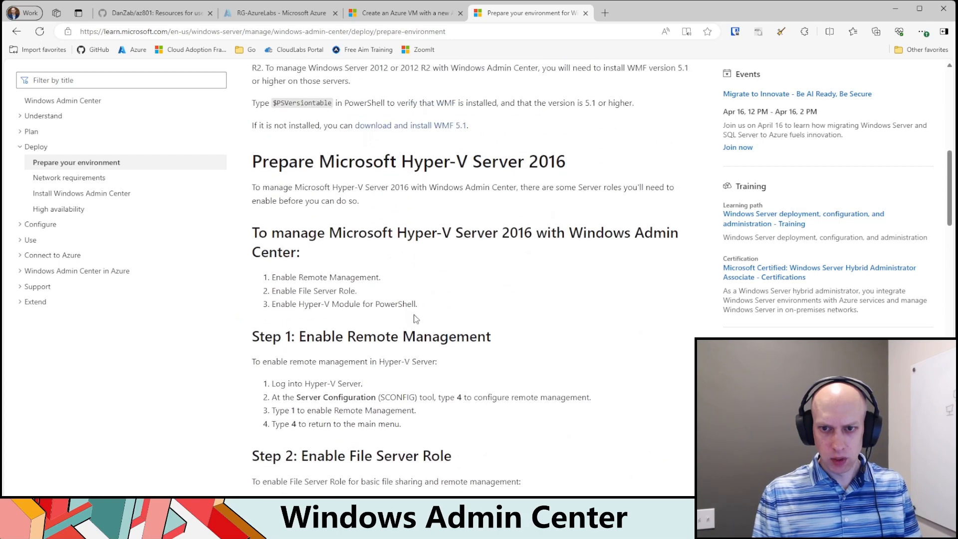
pyautogui.scroll(5, 415, 302)
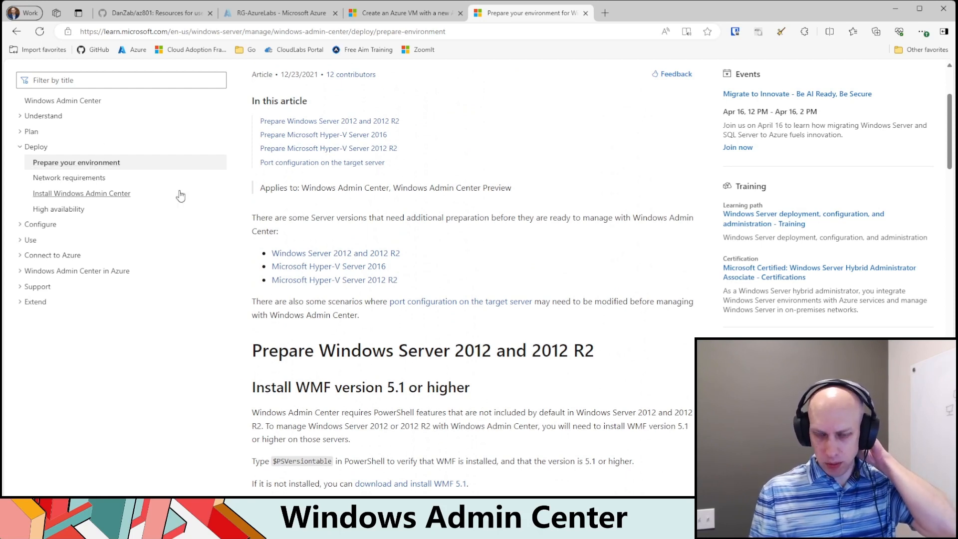
pyautogui.doubleClick(304, 387)
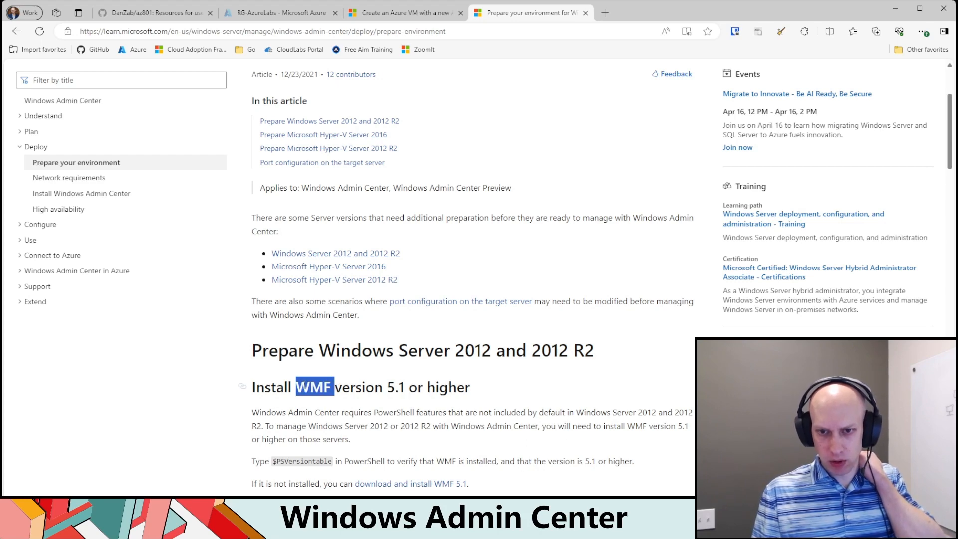
pyautogui.scroll(-3, 427, 387)
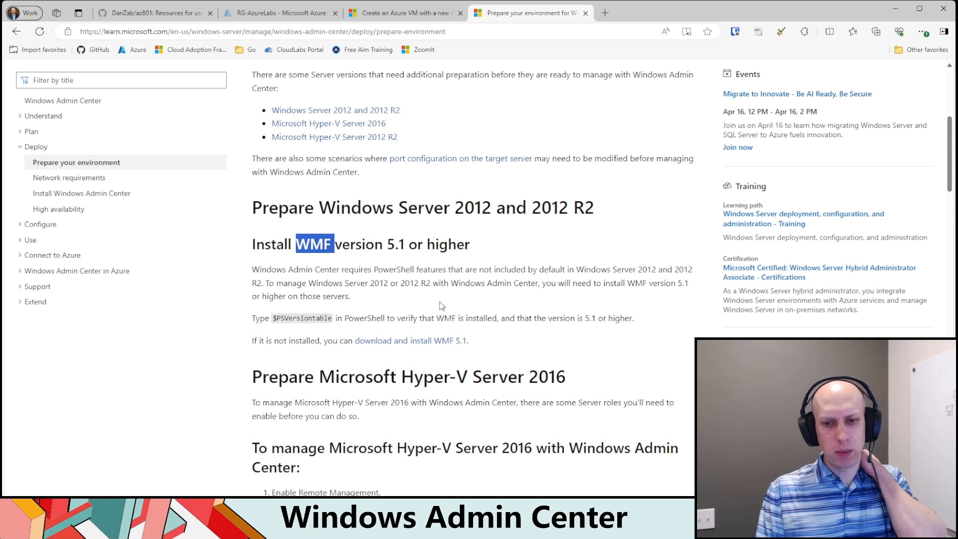
# Step: Review the article's steps for preparing Hyper-V Server 2016 and 2012 R2, highlighting the Enable Remote Management instructions
pyautogui.scroll(-5, 444, 296)
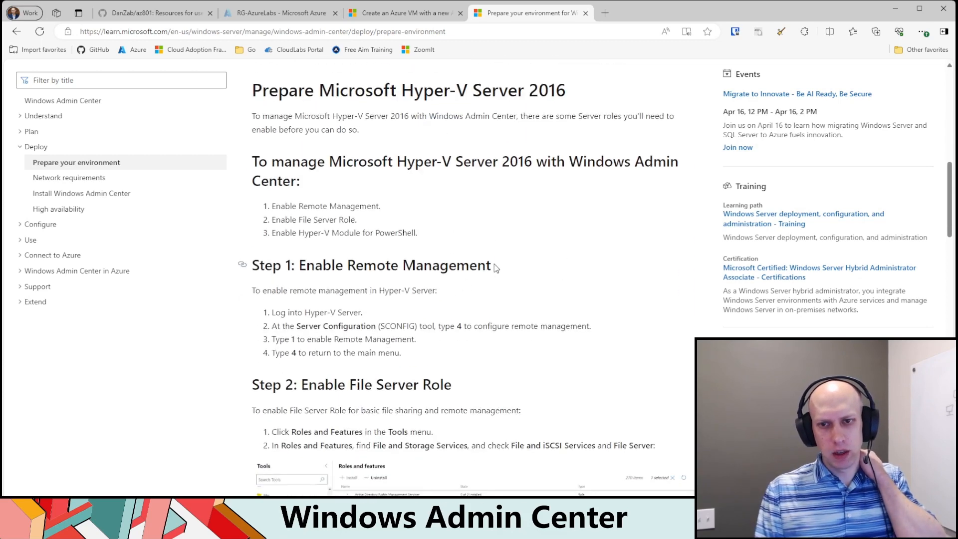
pyautogui.moveTo(494, 268); pyautogui.dragTo(299, 267)
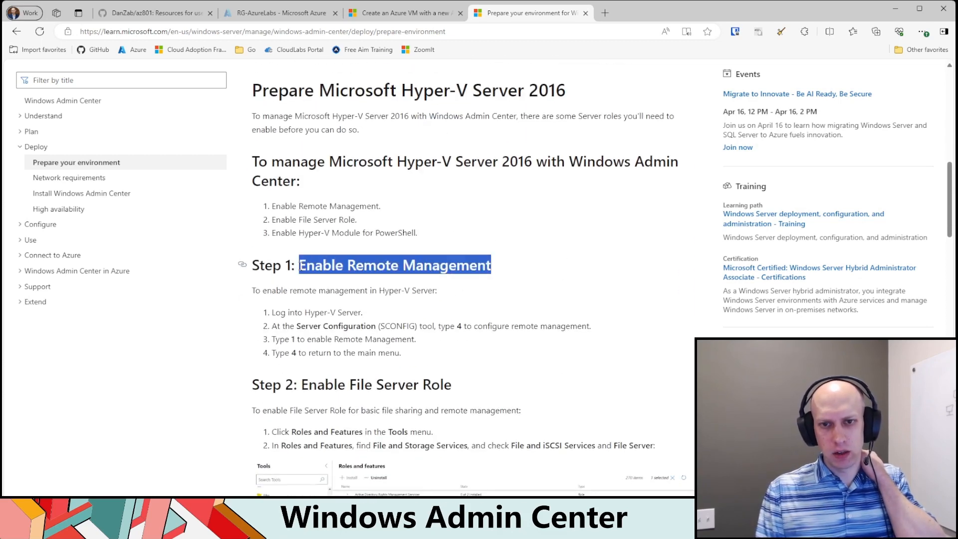
pyautogui.click(370, 359)
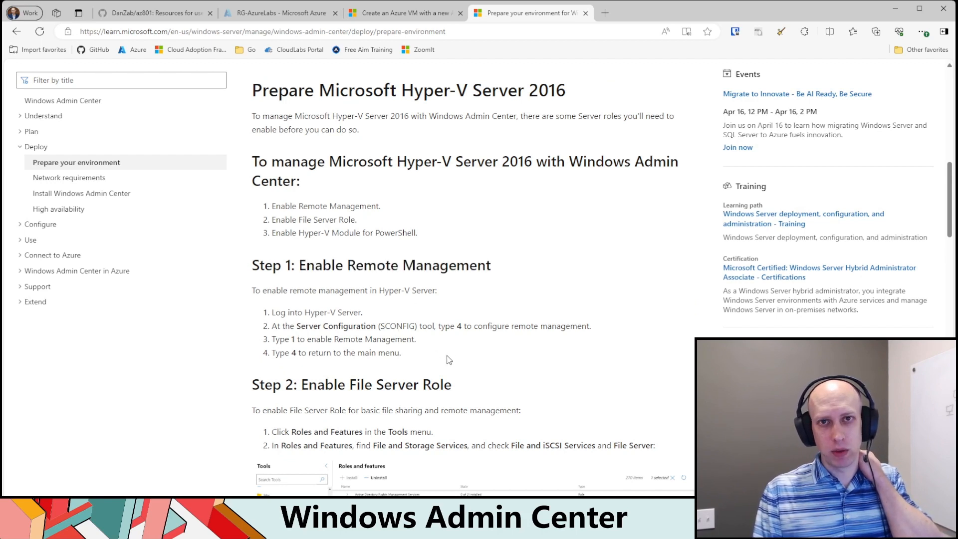
pyautogui.moveTo(417, 341); pyautogui.dragTo(272, 313)
pyautogui.click(417, 354)
pyautogui.scroll(-10, 525, 344)
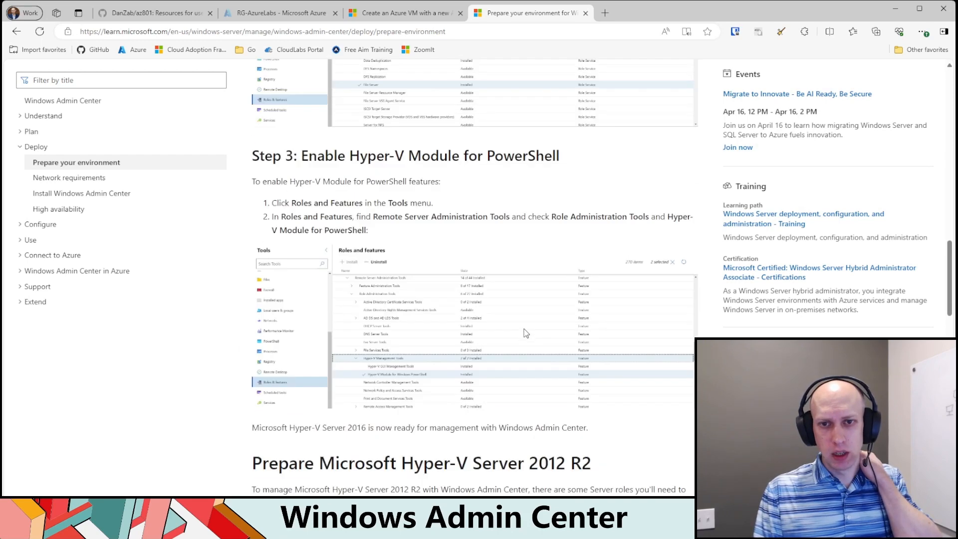
pyautogui.scroll(-10, 526, 333)
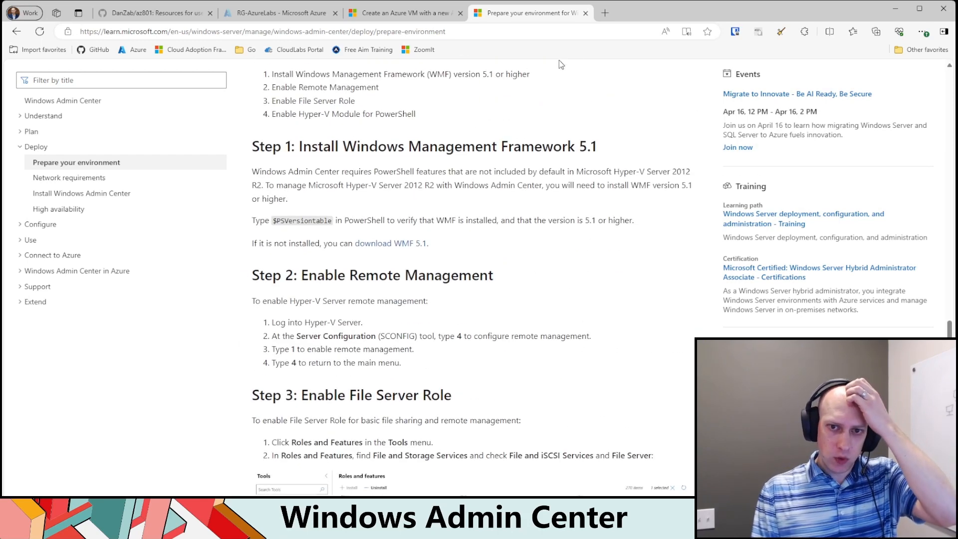
# Step: Search the web for "WinRm ports" in a new tab and open the Microsoft Learn article on configuring WINRM for HTTPS
pyautogui.click(606, 13)
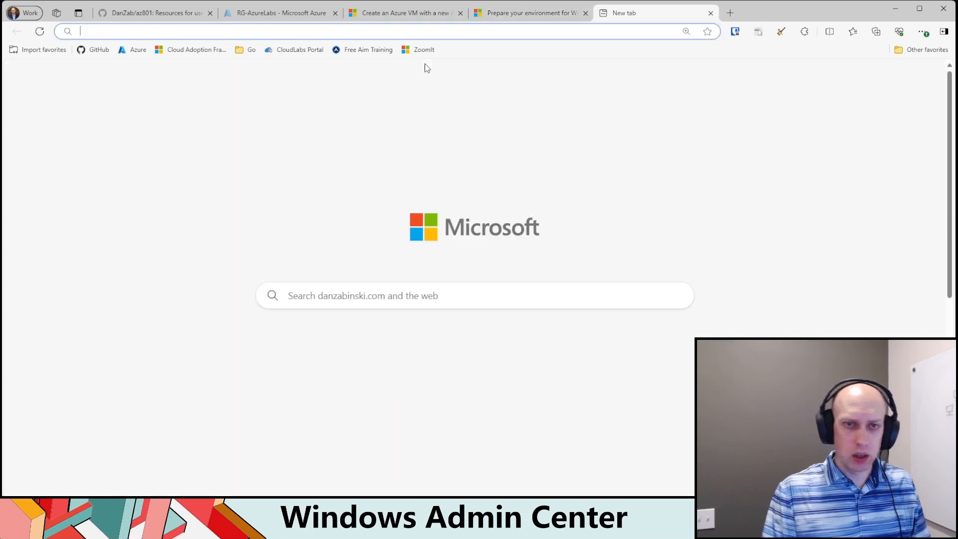
pyautogui.write('WinRm ports')
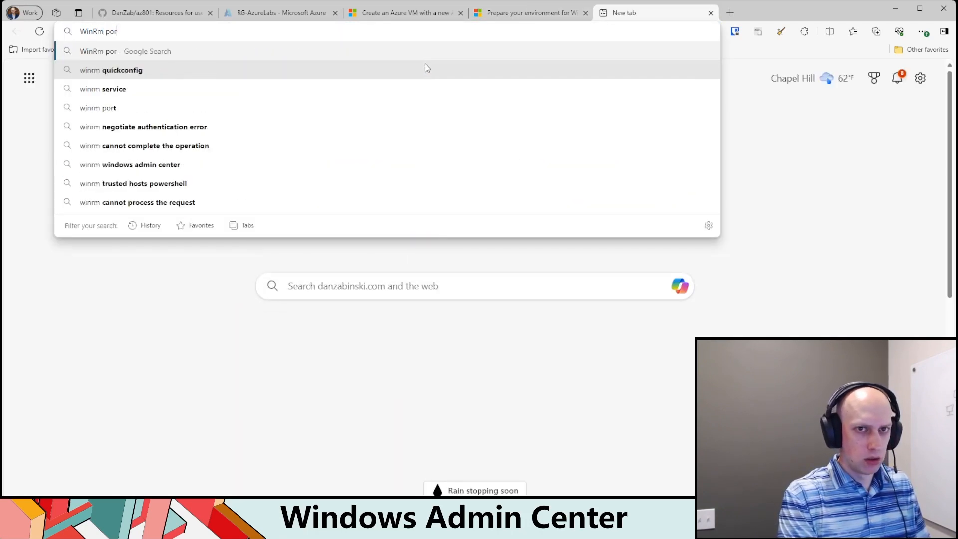
pyautogui.press('Return')
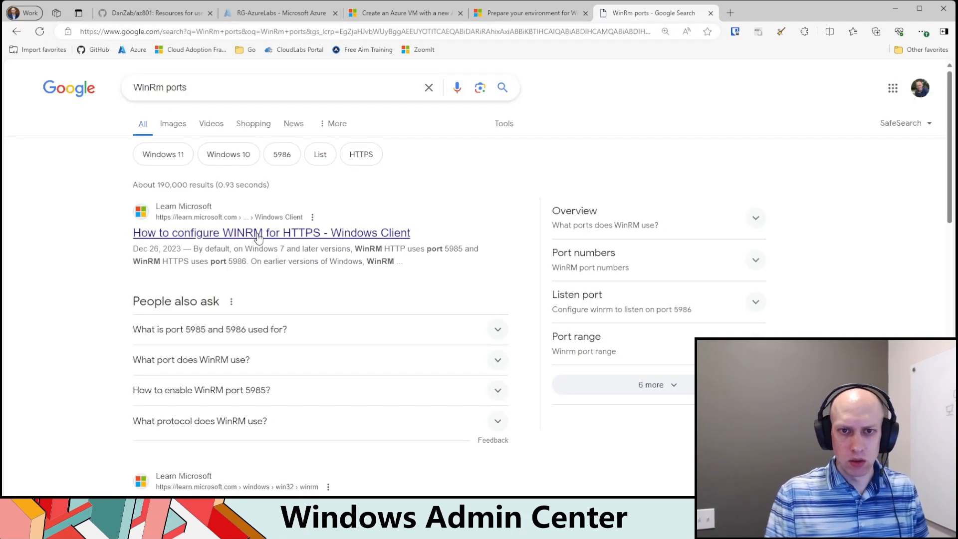
pyautogui.click(255, 235)
# Step: Review the WinRM configuration commands and default ports in the article, highlighting "winrm quickconfig"
pyautogui.scroll(-3, 476, 313)
pyautogui.scroll(-6, 476, 313)
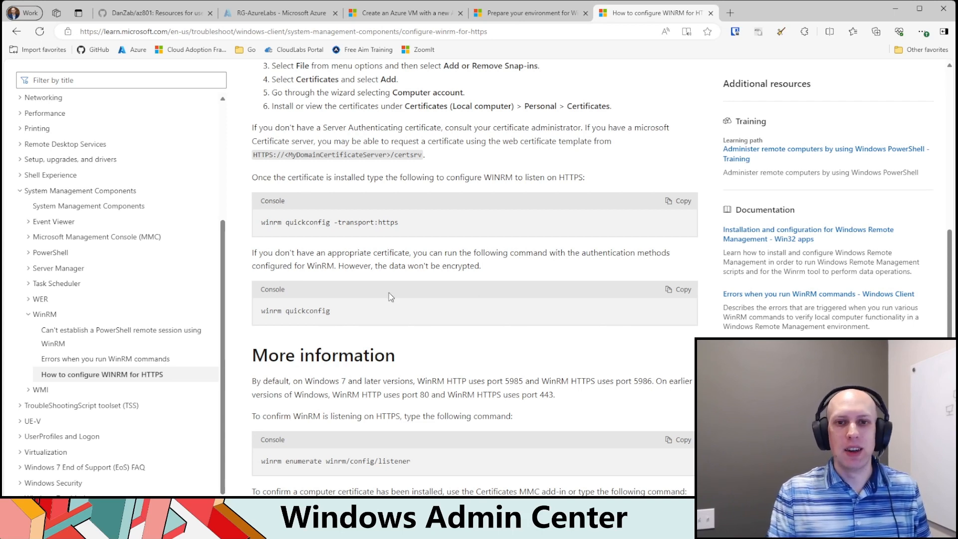
pyautogui.moveTo(330, 222); pyautogui.dragTo(251, 222)
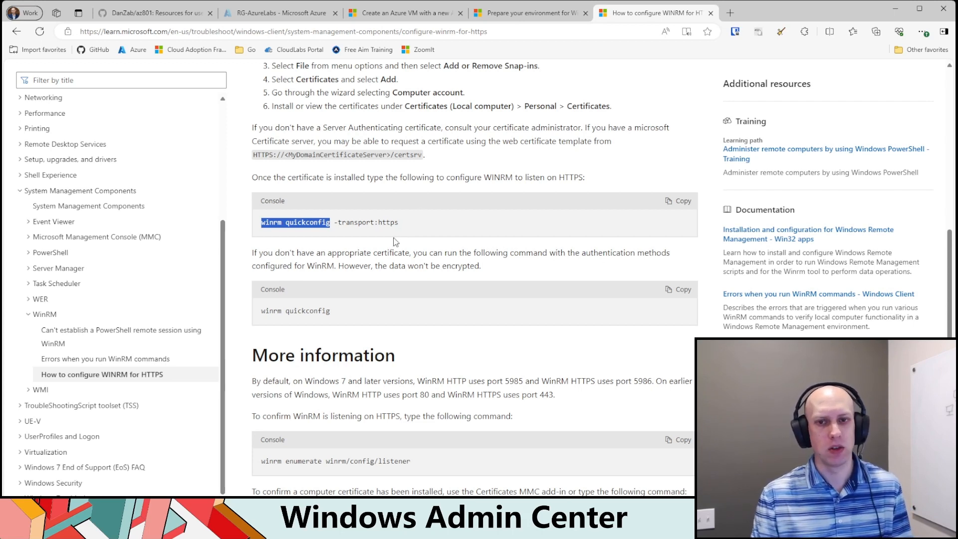
pyautogui.click(448, 238)
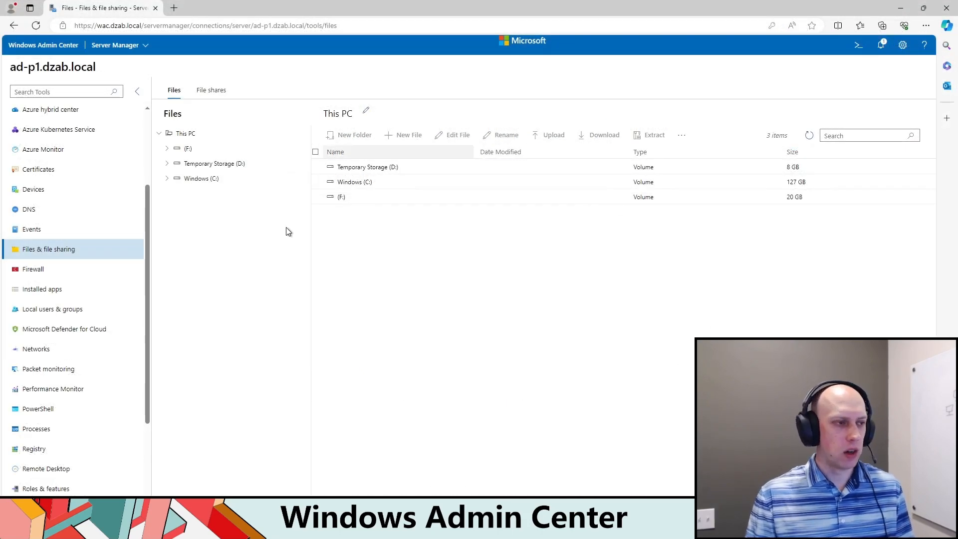
# Step: Open the Account settings in Windows Admin Center, highlight the Azure registration notice and start registering the gateway with Azure
pyautogui.click(902, 46)
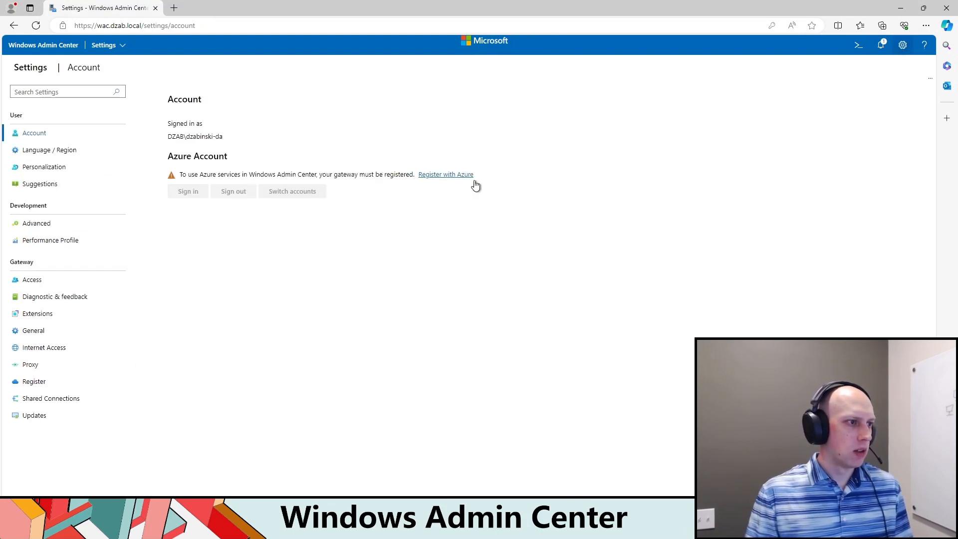
pyautogui.moveTo(476, 185); pyautogui.dragTo(188, 175)
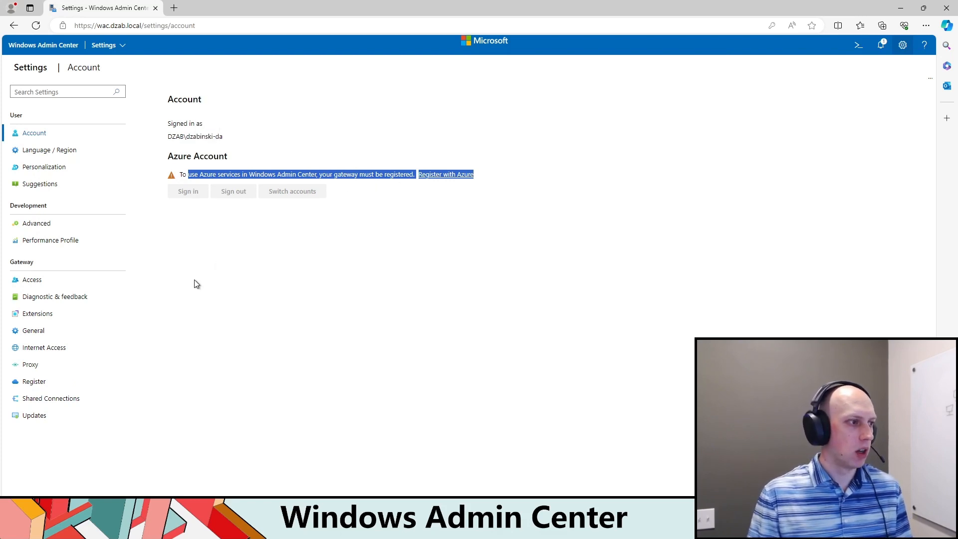
pyautogui.click(279, 252)
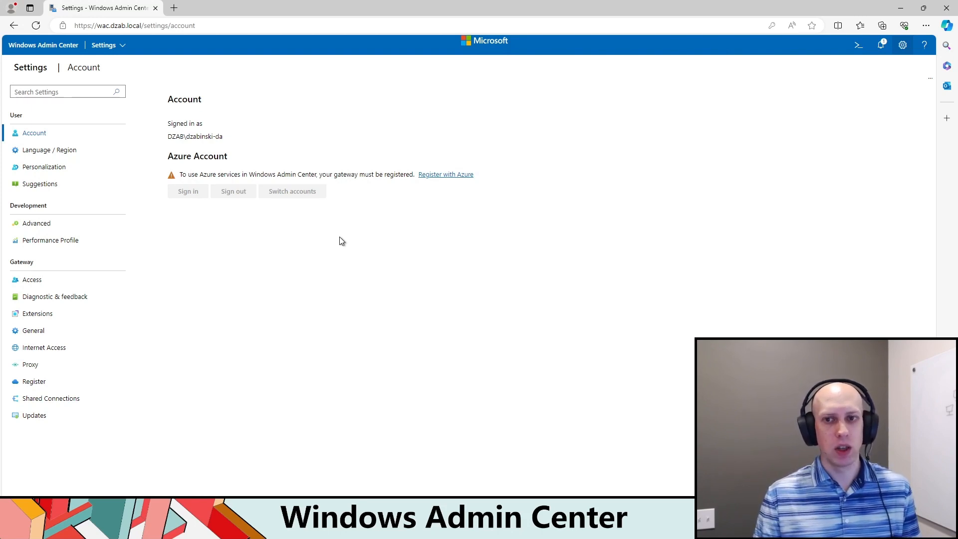
pyautogui.click(460, 176)
pyautogui.click(547, 272)
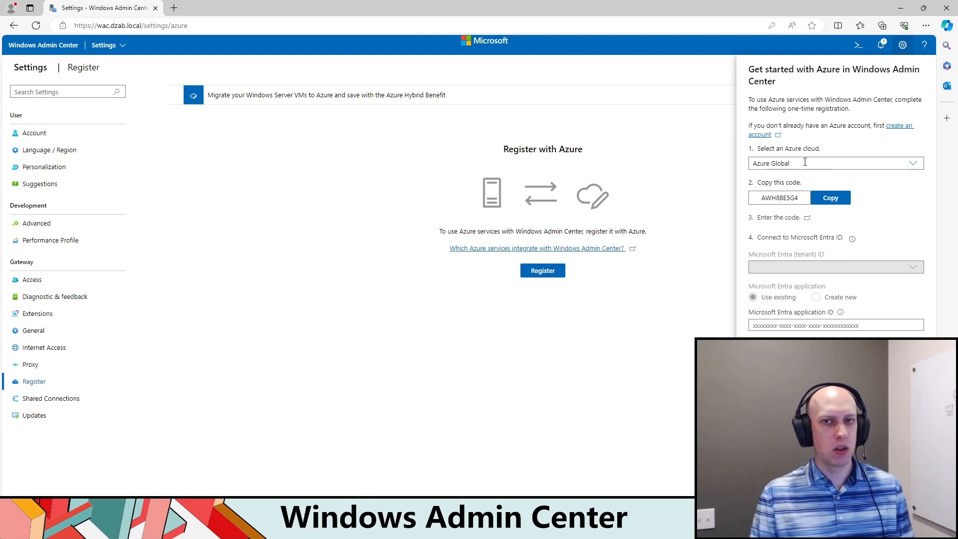
# Step: Copy the Azure registration code and submit it on the Microsoft code entry page
pyautogui.click(831, 199)
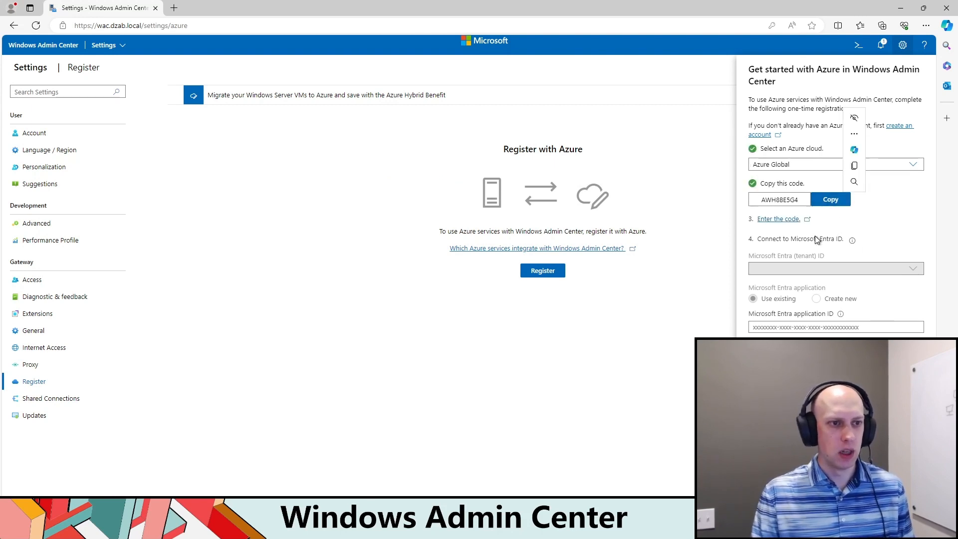
pyautogui.click(781, 223)
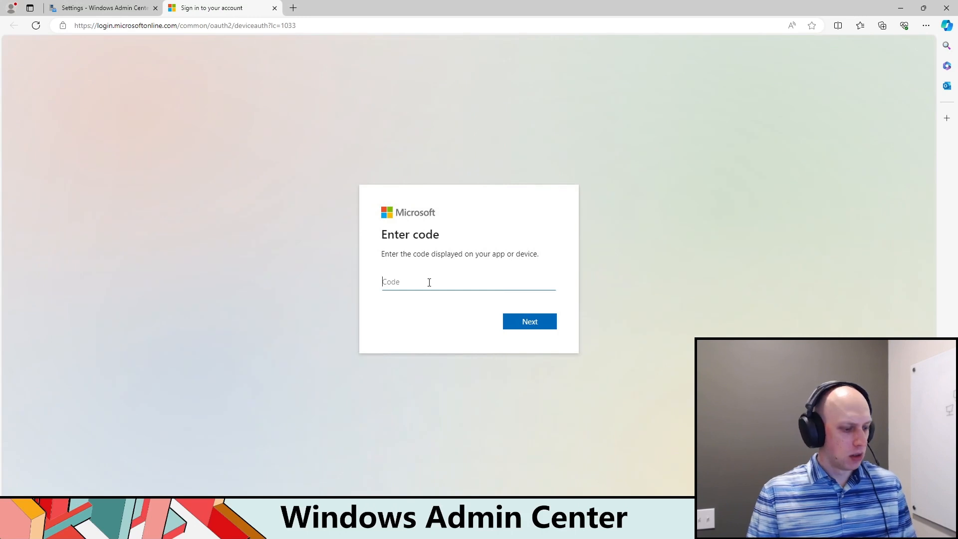
pyautogui.hotkey('ctrl', 'v')
pyautogui.click(525, 321)
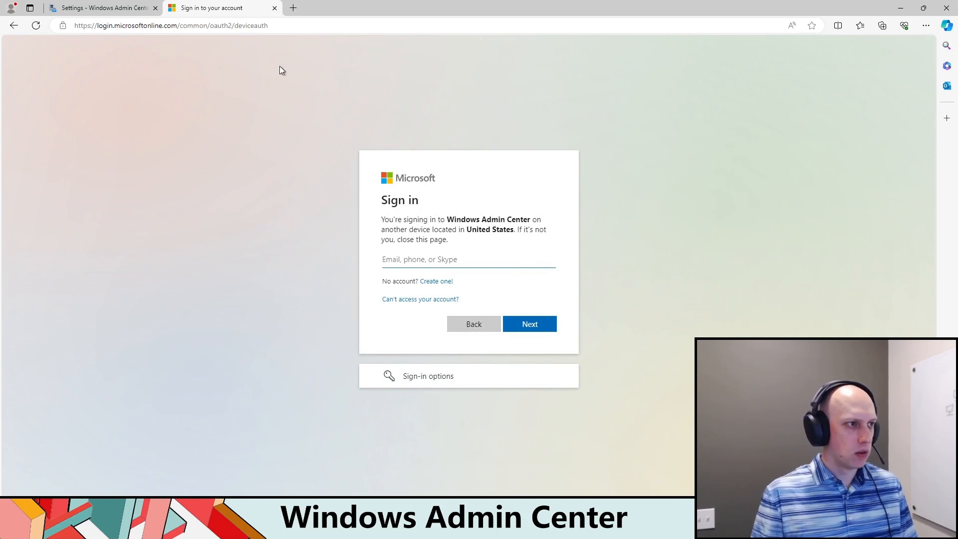
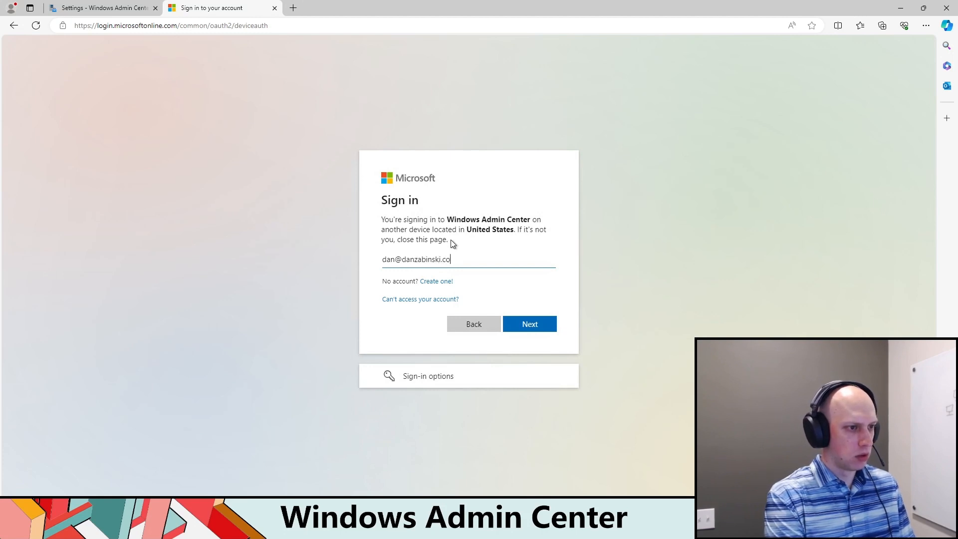
# Step: Sign in with the account e-mail and password, approve the sign-in to Windows Admin Center and close the sign-in page
pyautogui.press('Return')
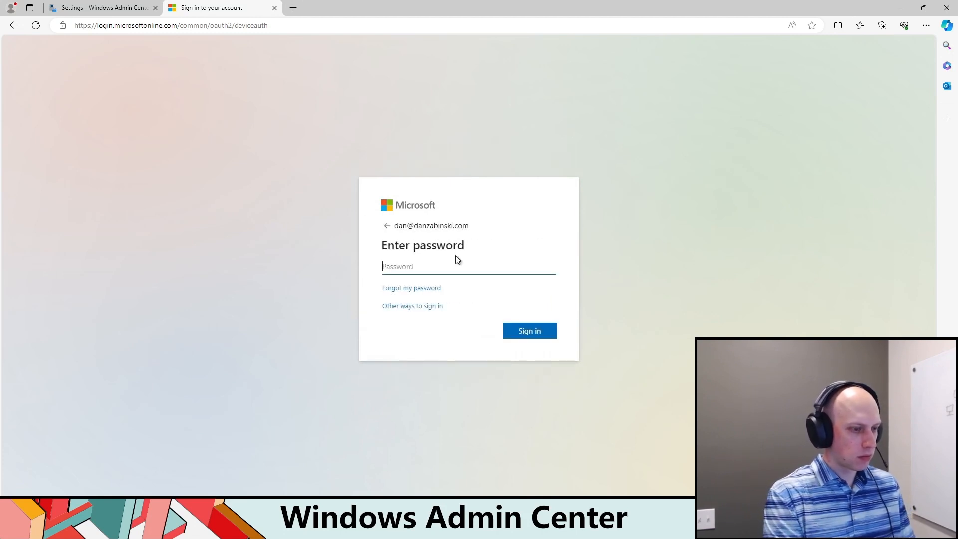
pyautogui.write('•••••••••')
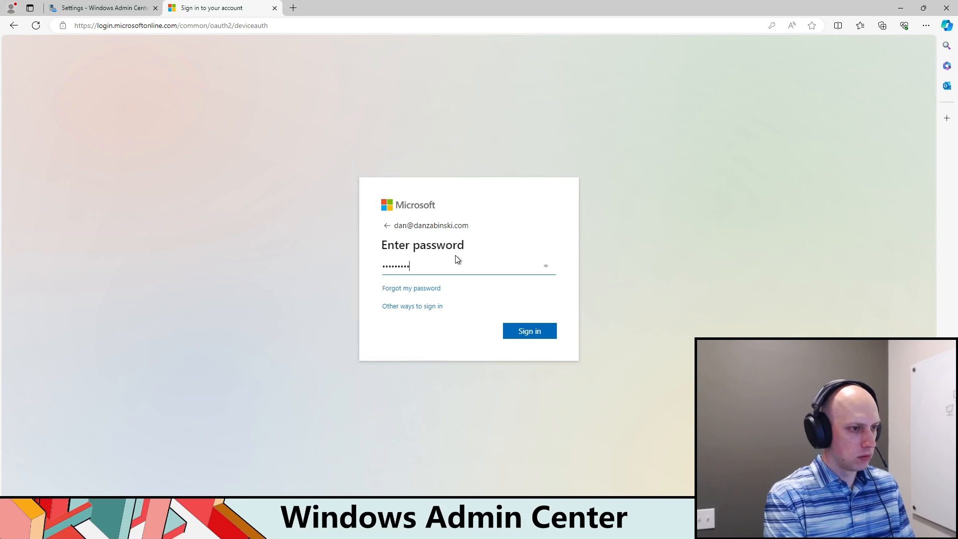
pyautogui.press('Return')
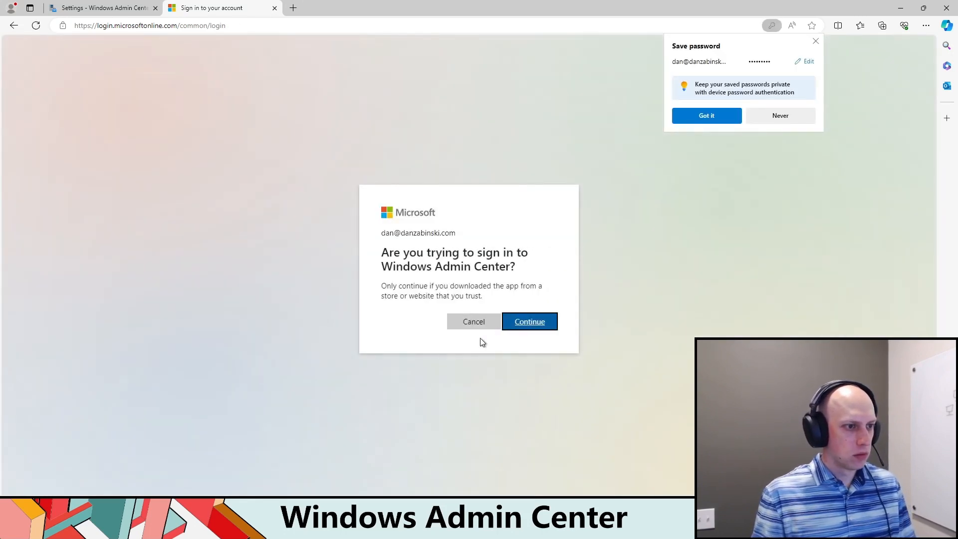
pyautogui.click(530, 326)
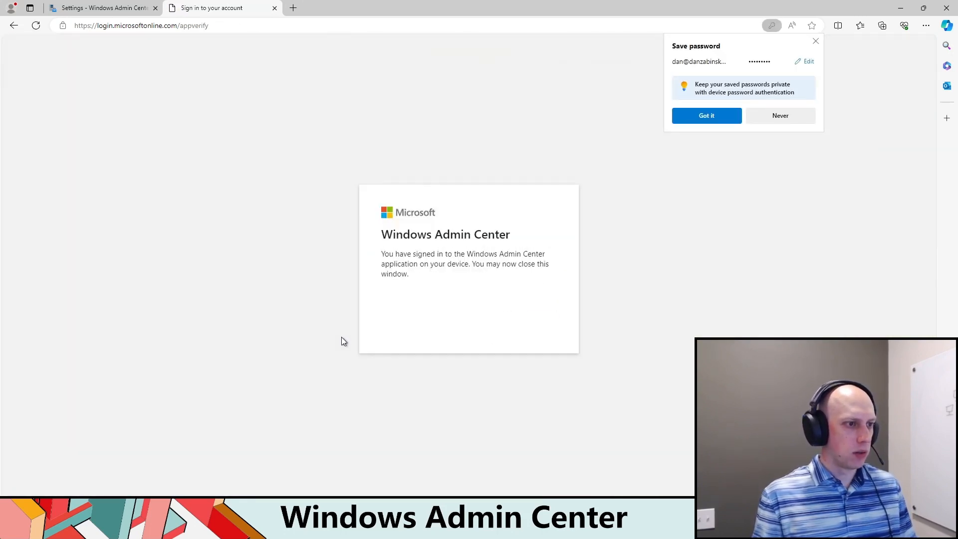
pyautogui.click(275, 8)
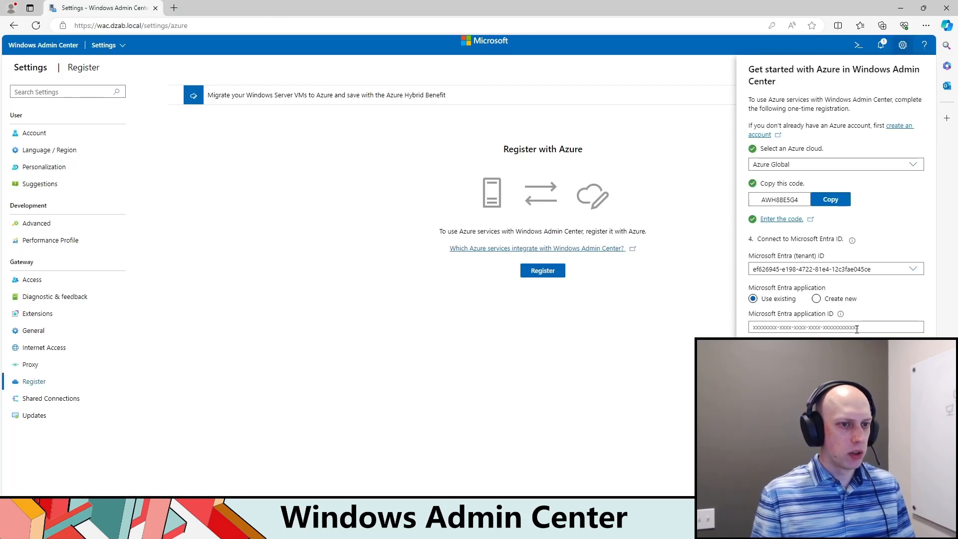
# Step: Compare the Create new and Use existing options for the Microsoft Entra application, ending on Use existing
pyautogui.moveTo(842, 316)
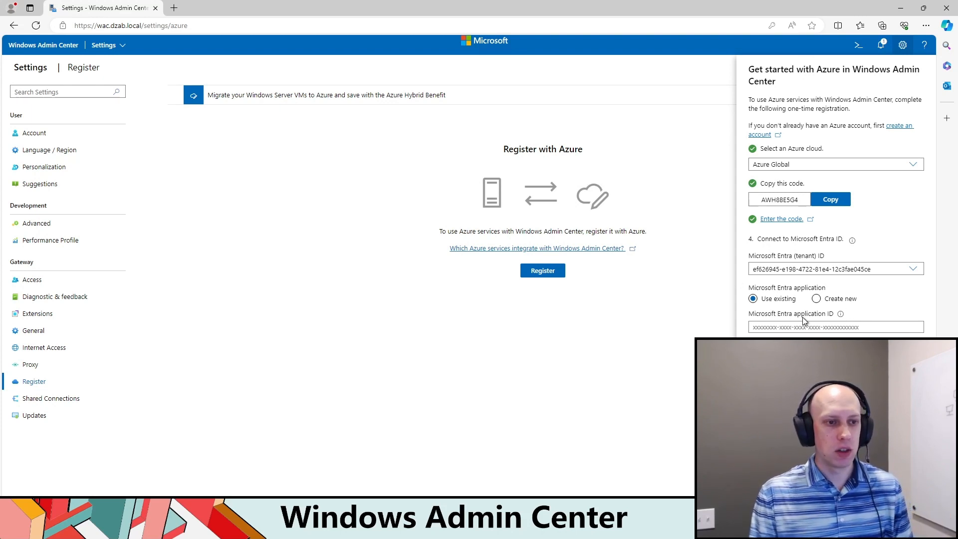
pyautogui.click(817, 299)
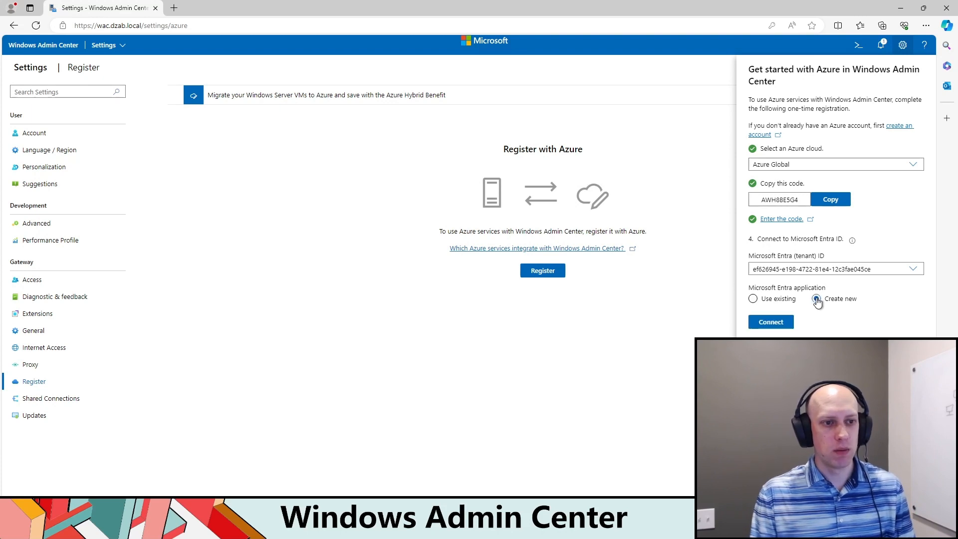
pyautogui.click(753, 300)
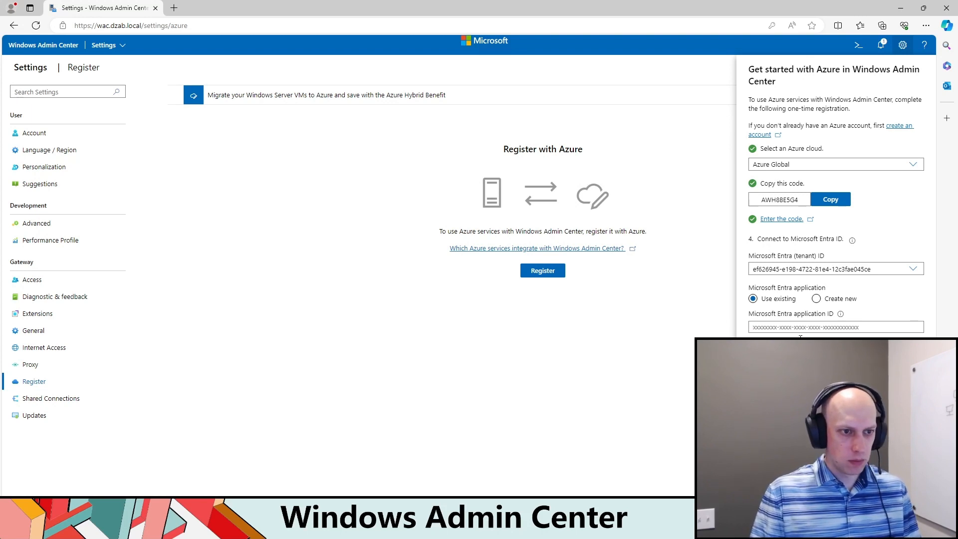
# Step: Paste the existing Microsoft Entra application ID, remove the stray leading characters and connect the gateway to complete its Azure registration
pyautogui.hotkey('ctrl', 'v')
pyautogui.click(757, 328)
pyautogui.press('BackSpace')
pyautogui.press('BackSpace')
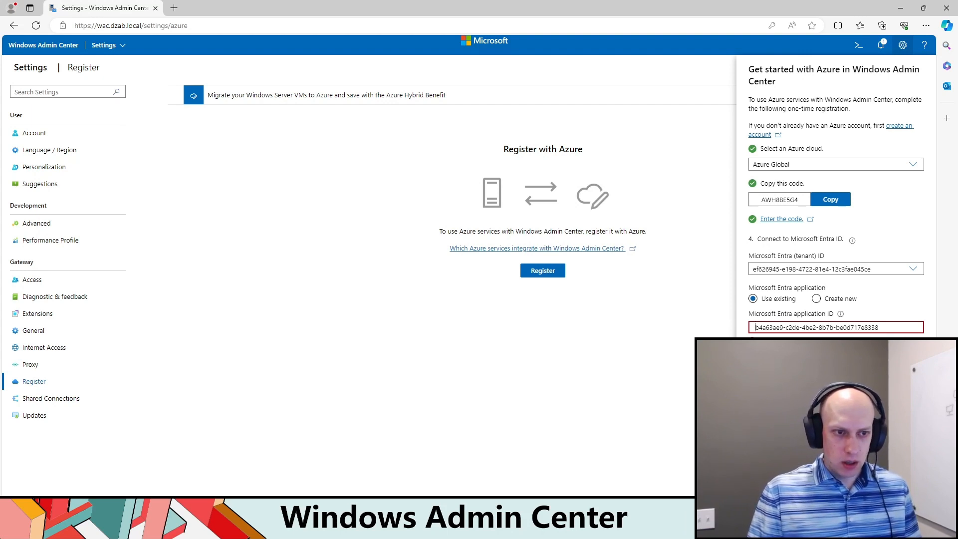
pyautogui.moveTo(889, 329); pyautogui.dragTo(728, 334)
pyautogui.click(756, 328)
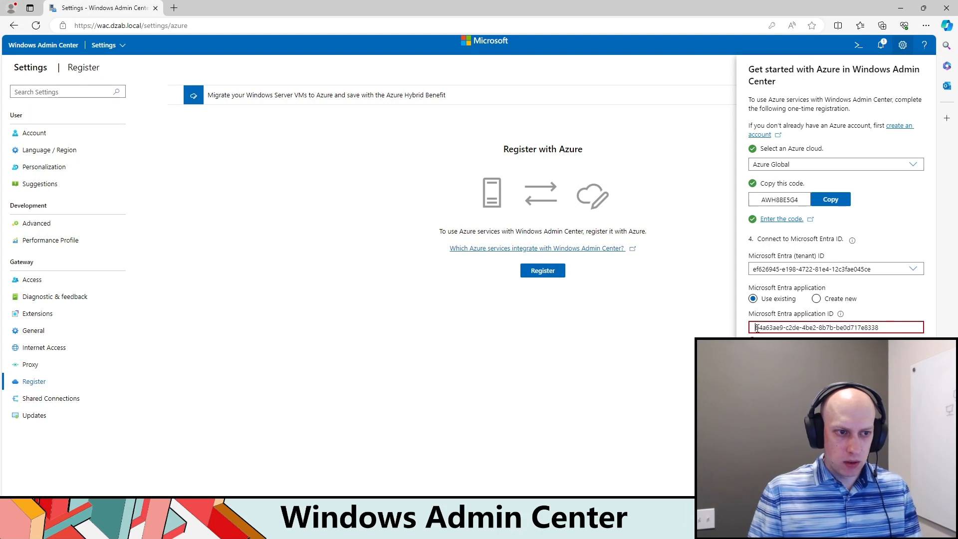
pyautogui.press('BackSpace')
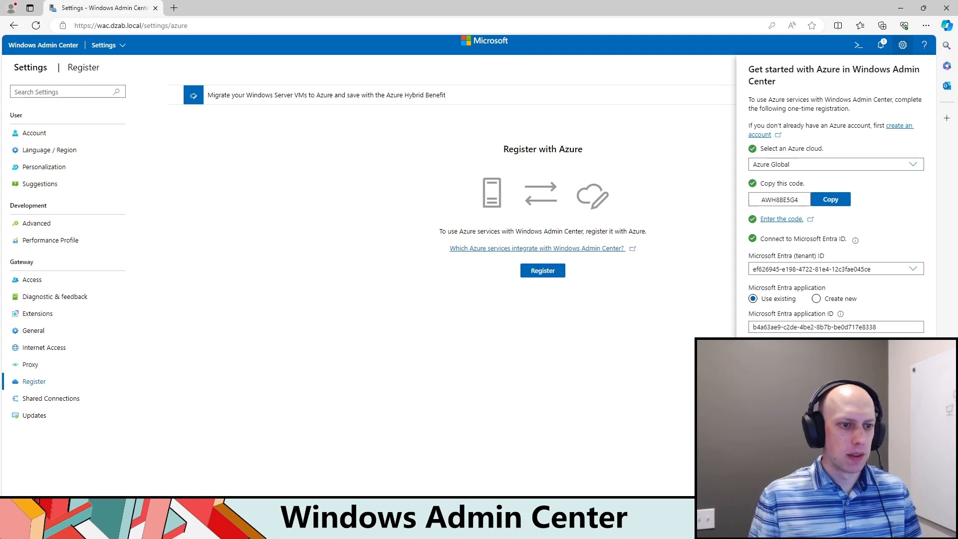
pyautogui.click(766, 387)
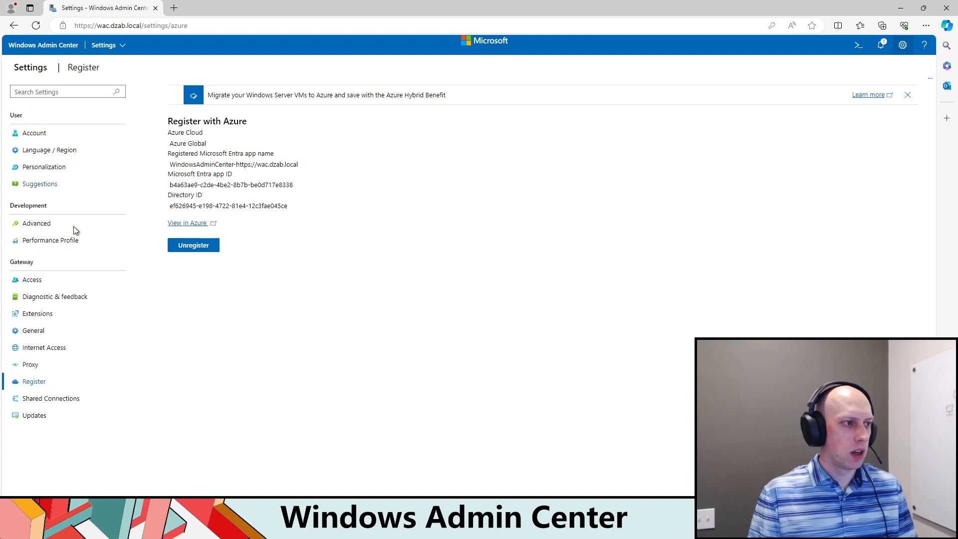
# Step: Check the signed-in Azure account, then switch Microsoft Entra ID security for gateway access on and back off
pyautogui.click(50, 136)
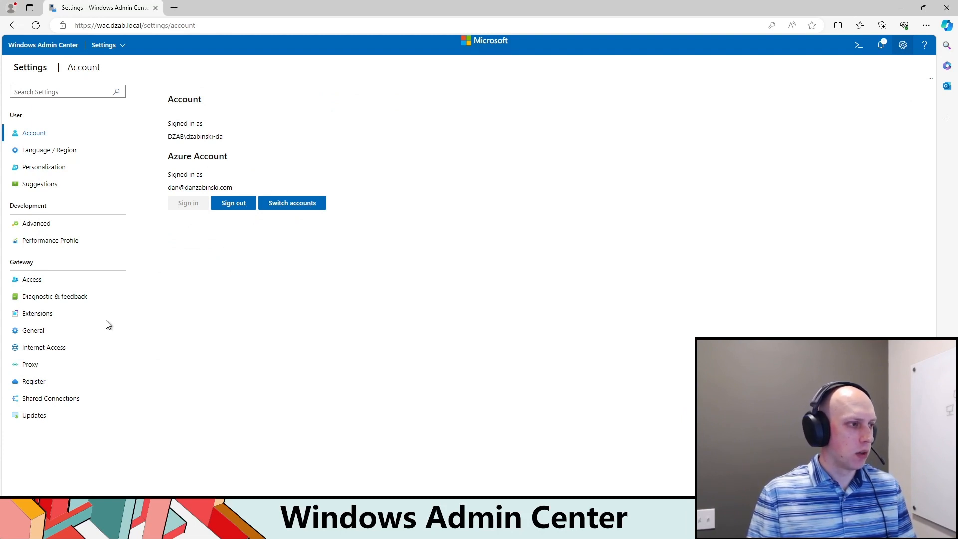
pyautogui.click(43, 282)
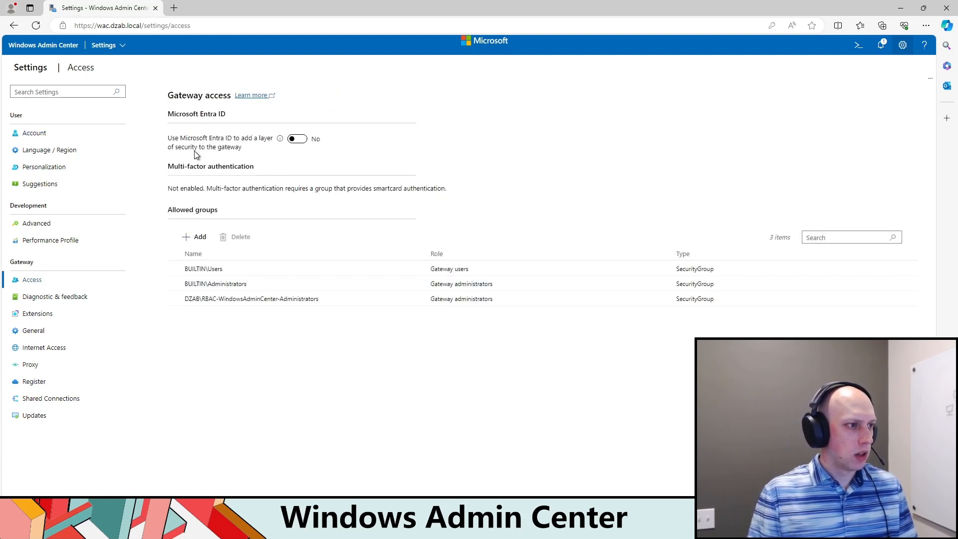
pyautogui.click(299, 140)
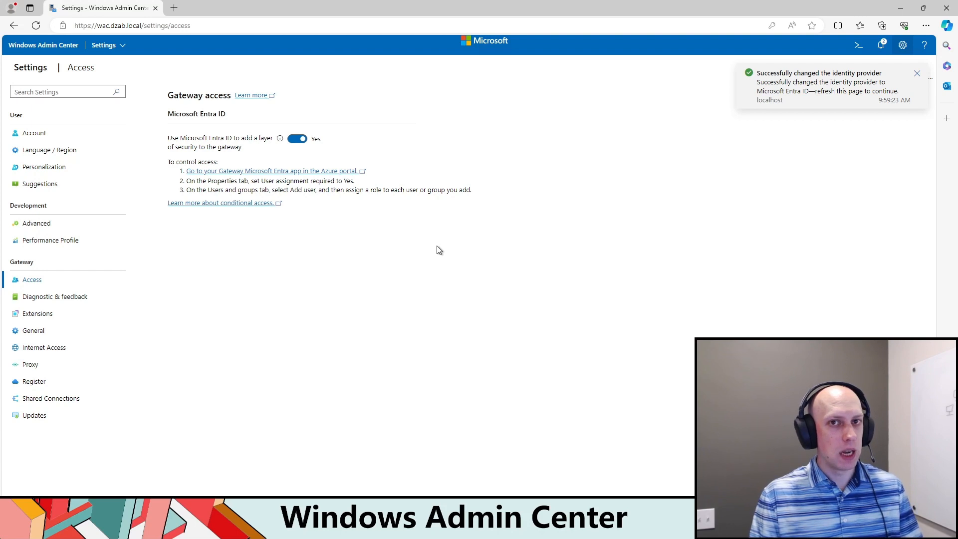
pyautogui.click(299, 140)
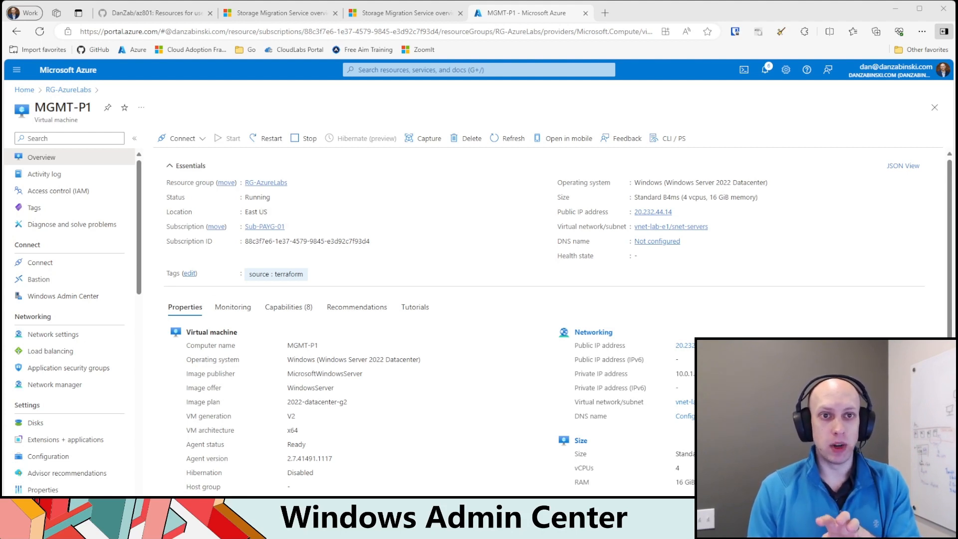
# Step: Open Windows Admin Center for the MGMT-P1 virtual machine in Azure and follow the required-role notice to its role assignments
pyautogui.moveTo(93, 108); pyautogui.dragTo(34, 107)
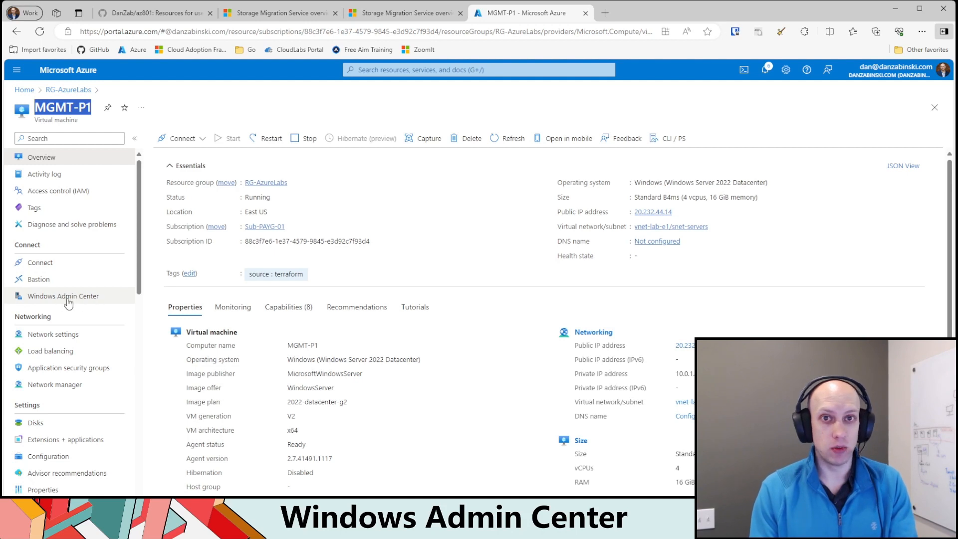
pyautogui.click(50, 298)
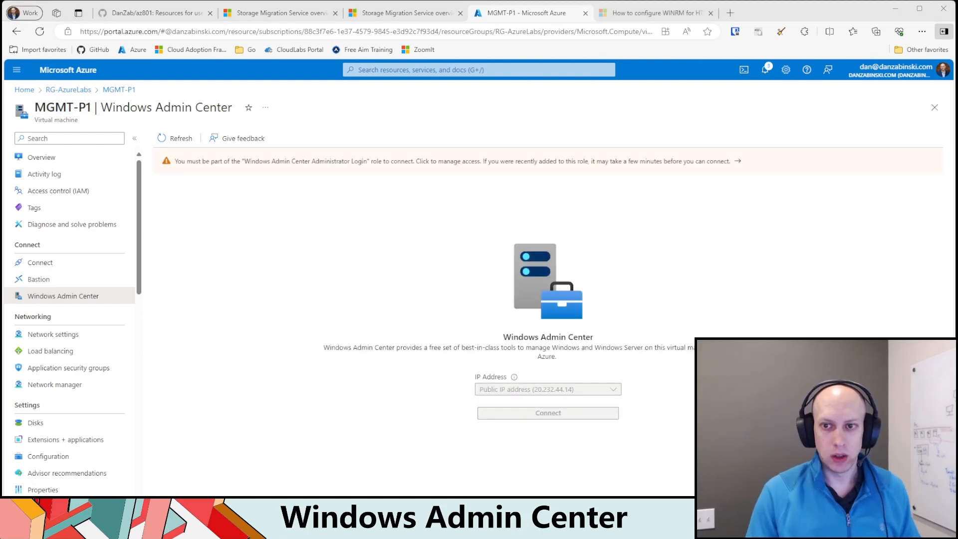
pyautogui.click(402, 164)
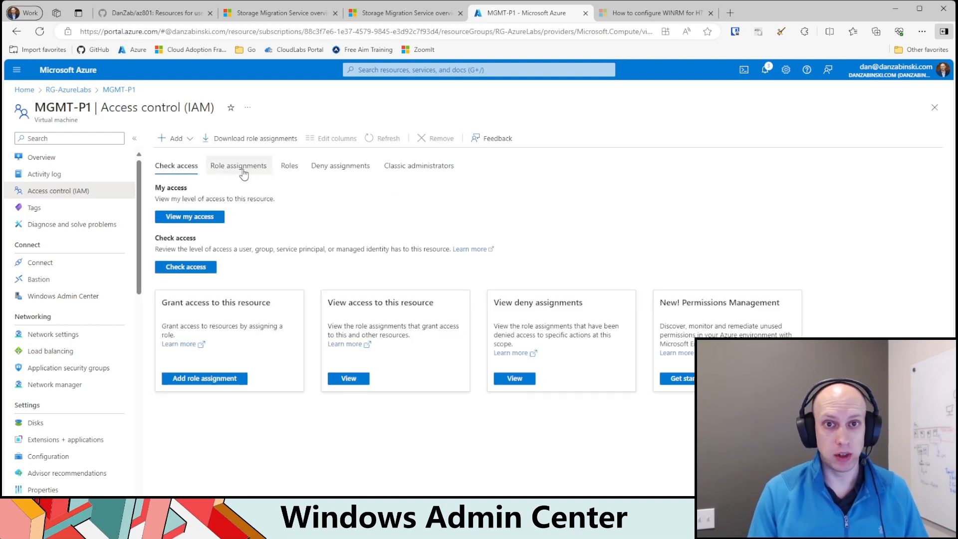
pyautogui.click(63, 296)
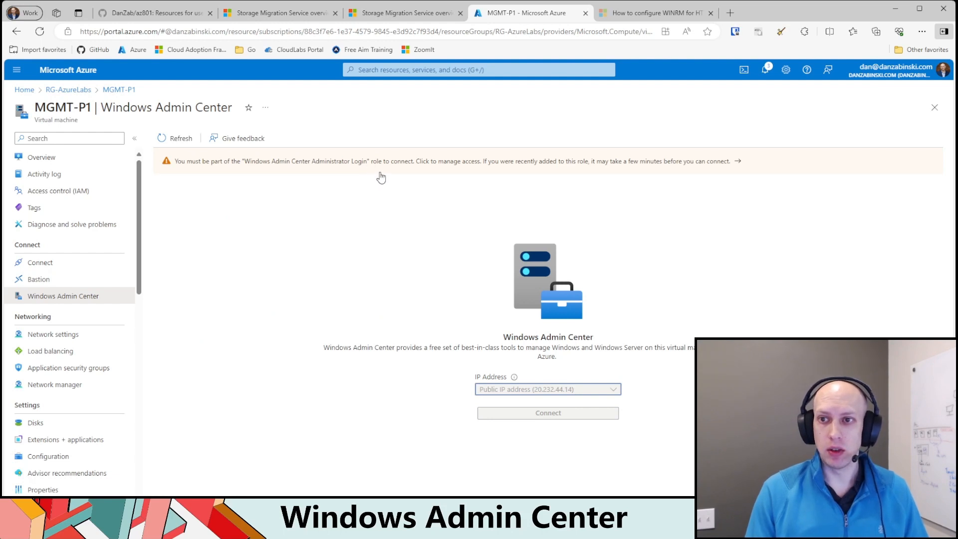
pyautogui.click(398, 163)
pyautogui.click(235, 169)
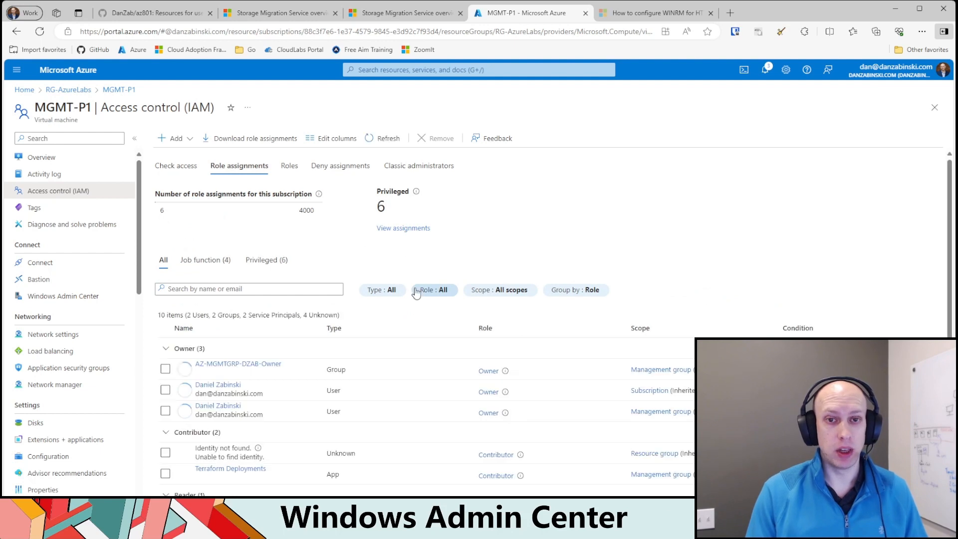
# Step: Start a new role assignment on MGMT-P1, search for "Windows" and select the Windows Admin Center Administrator Login role
pyautogui.click(175, 138)
pyautogui.click(188, 153)
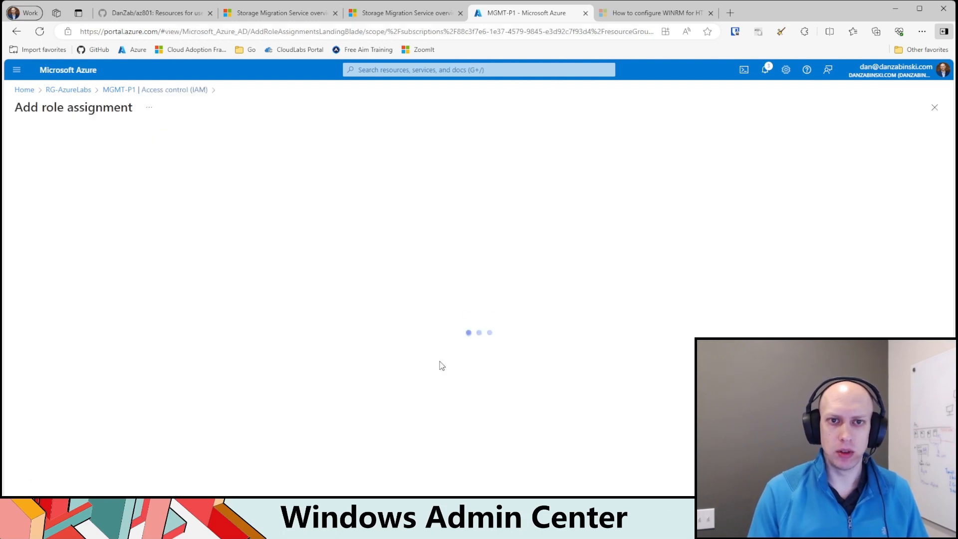
pyautogui.click(84, 235)
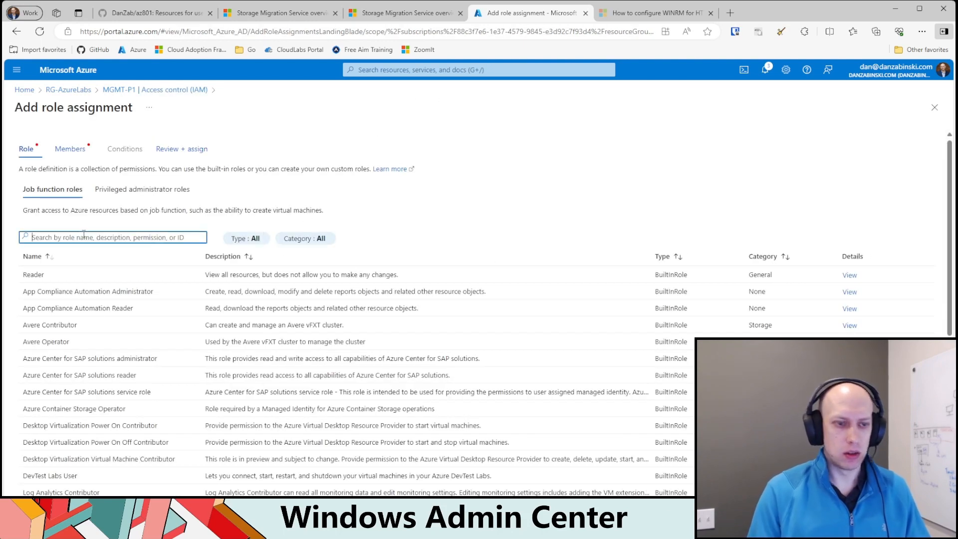
pyautogui.write('windows')
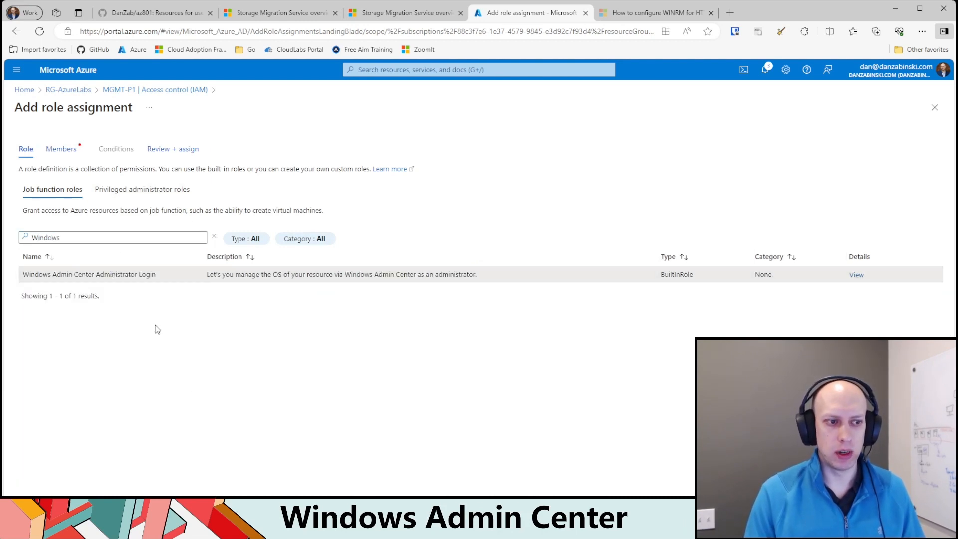
pyautogui.click(180, 271)
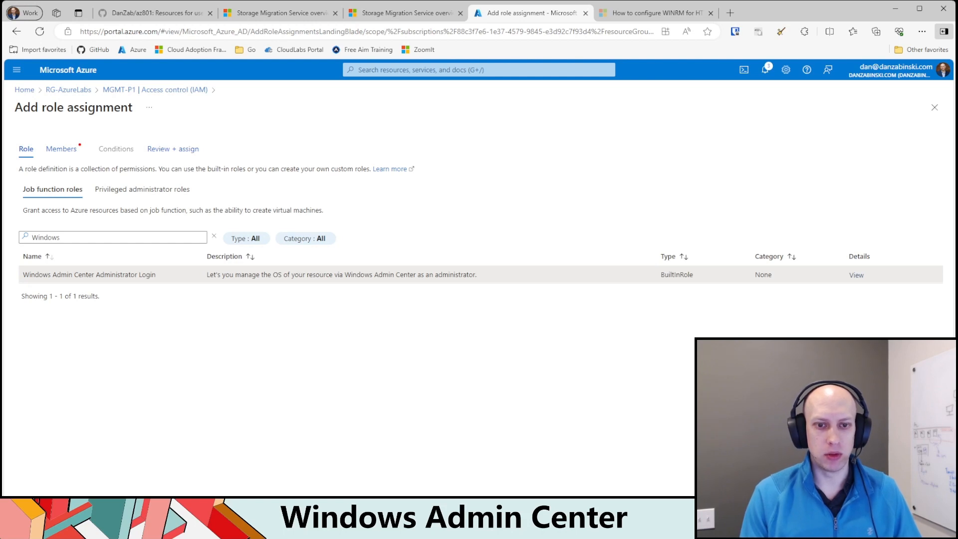
# Step: Add your own user account as the member, assign the role and check the resulting assignment list
pyautogui.click(149, 517)
pyautogui.click(128, 234)
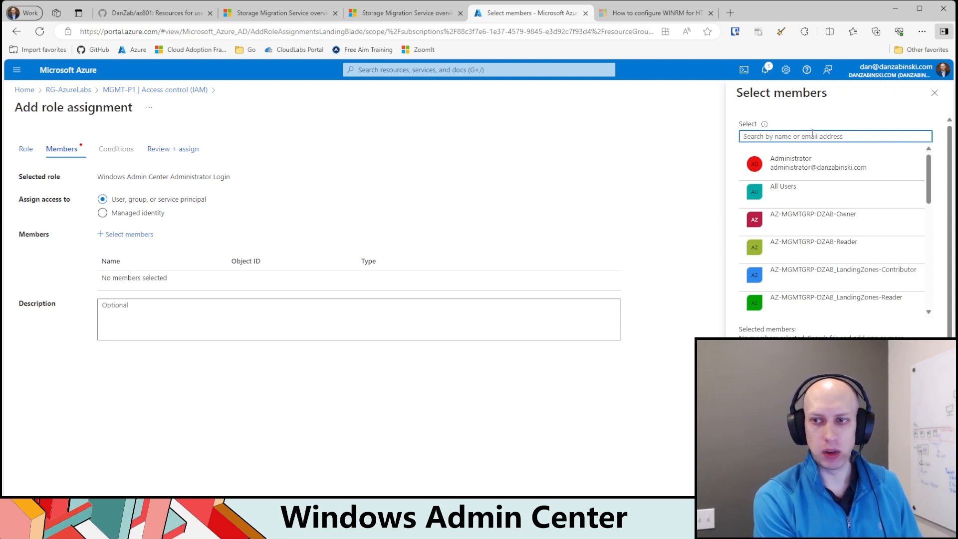
pyautogui.write('zabinski')
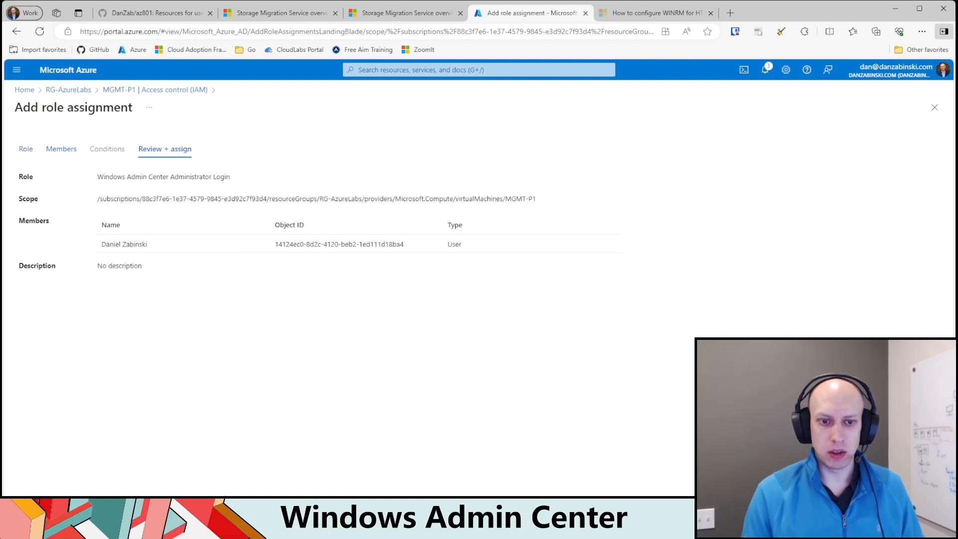
pyautogui.click(44, 516)
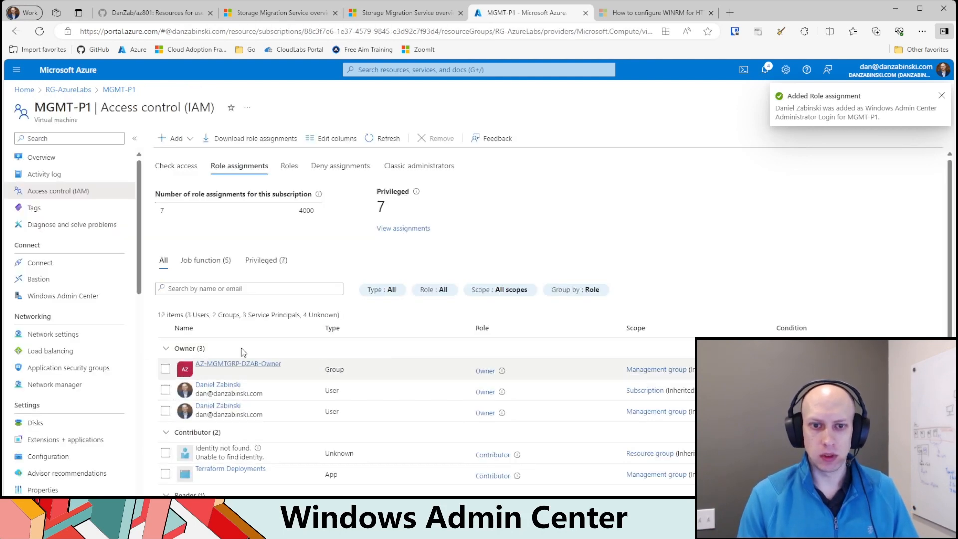
pyautogui.scroll(-4, 241, 348)
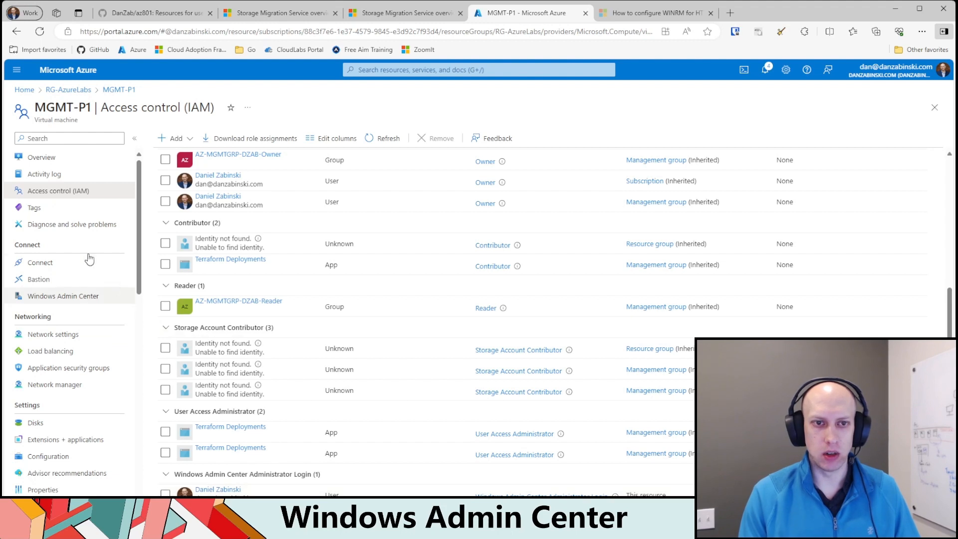
# Step: Try to connect to Windows Admin Center on MGMT-P1 through its public IP address, then through private IP address 10.0.1.4
pyautogui.click(65, 297)
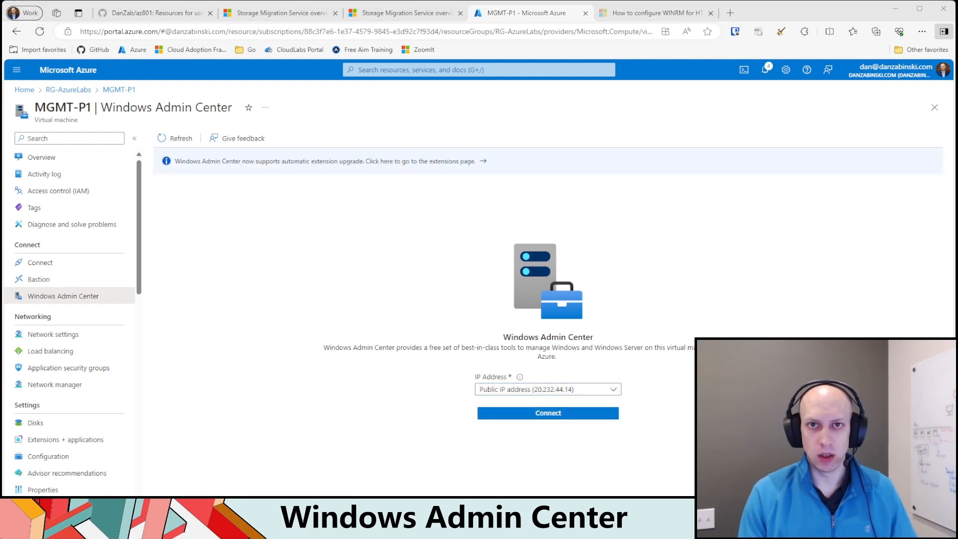
pyautogui.click(555, 414)
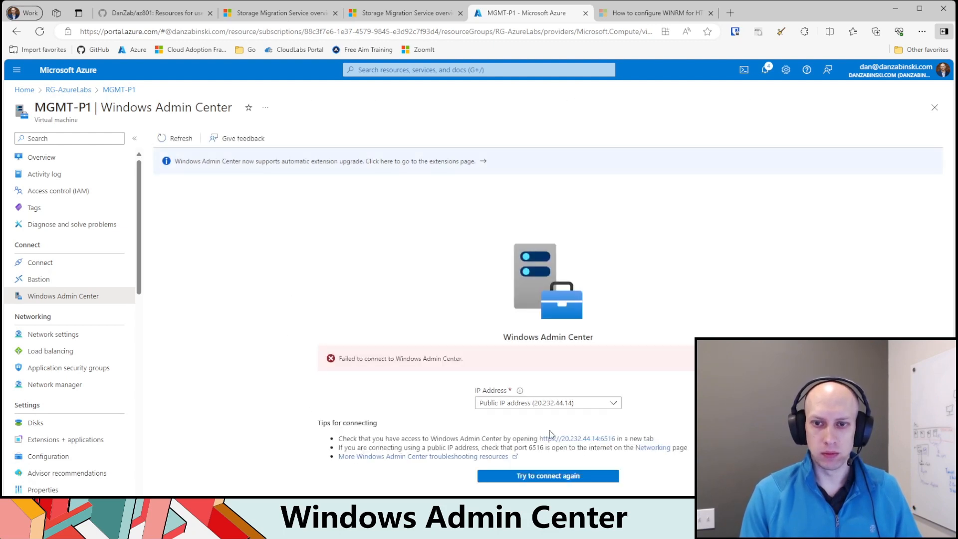
pyautogui.click(583, 403)
pyautogui.click(576, 436)
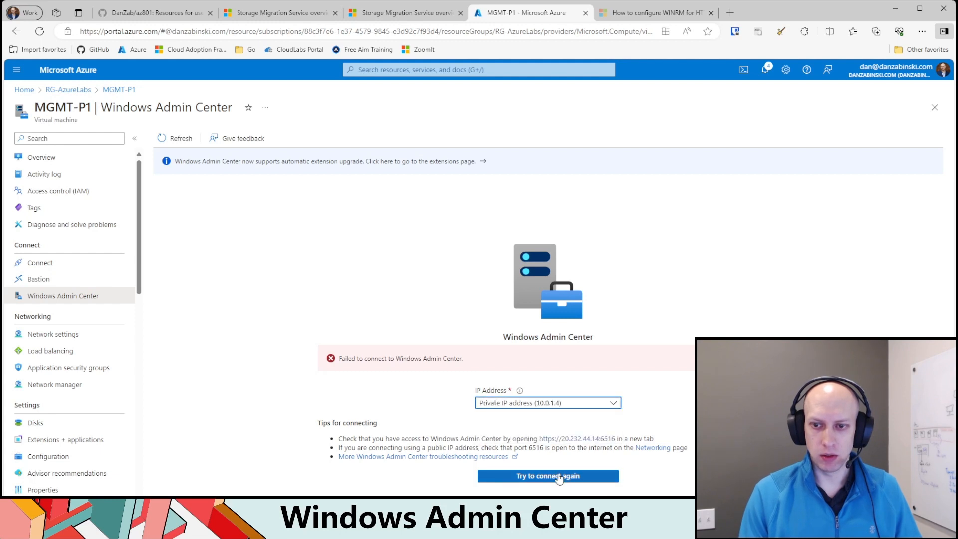
pyautogui.click(559, 478)
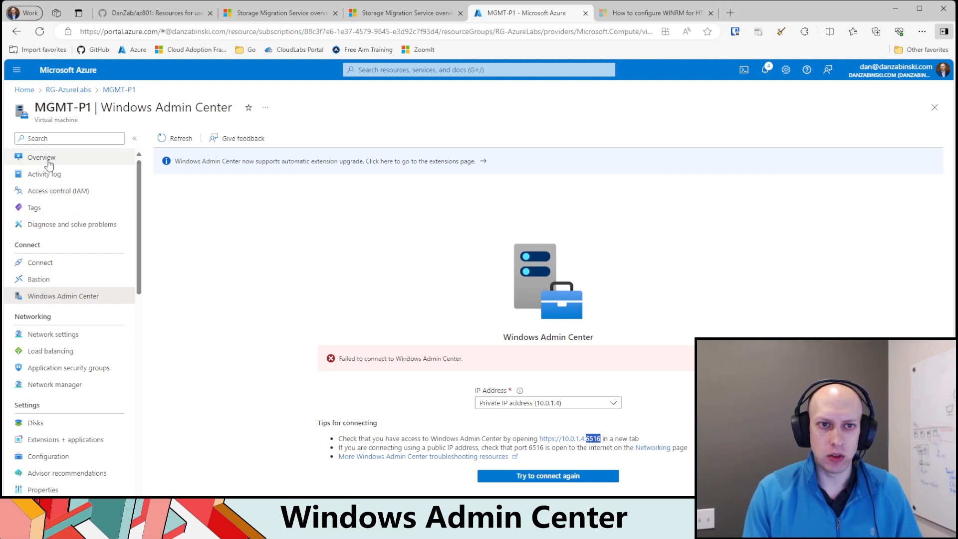
# Step: Open the inbound security rules of nsg-mgmt-p1 in the RG-AzureLabs resource group and start adding a rule
pyautogui.click(54, 90)
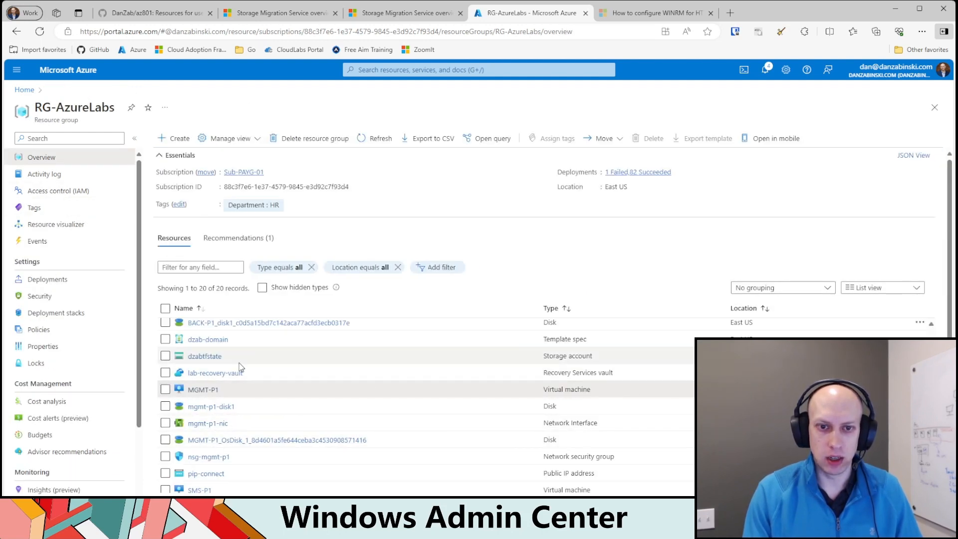
pyautogui.click(235, 466)
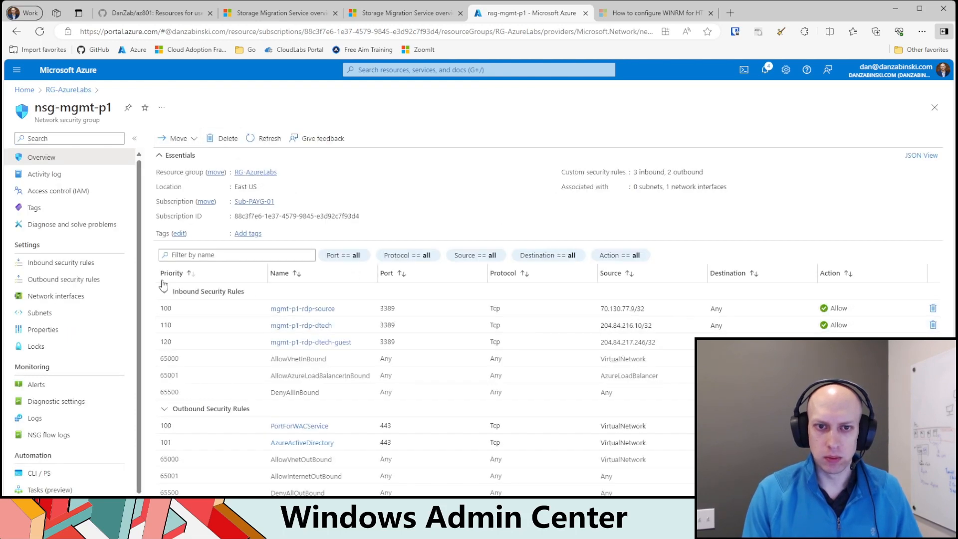
pyautogui.click(50, 263)
pyautogui.click(170, 139)
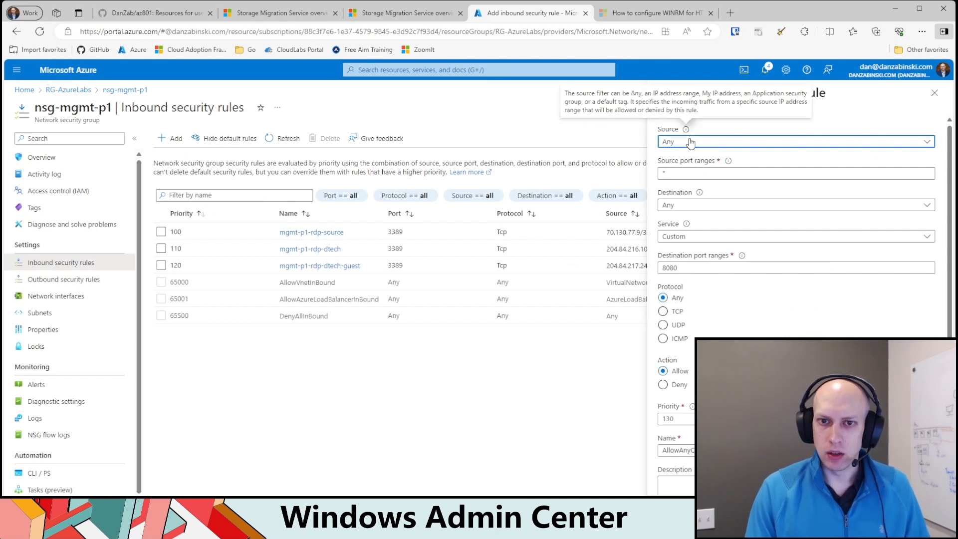
# Step: Set the source of the new inbound security rule to My IP address
pyautogui.click(706, 143)
pyautogui.click(706, 156)
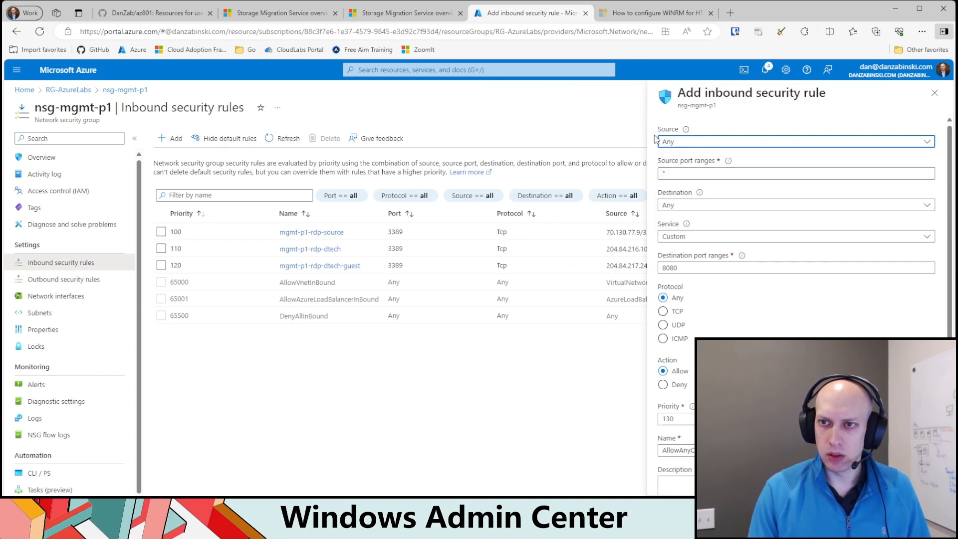
pyautogui.moveTo(607, 233); pyautogui.dragTo(642, 232)
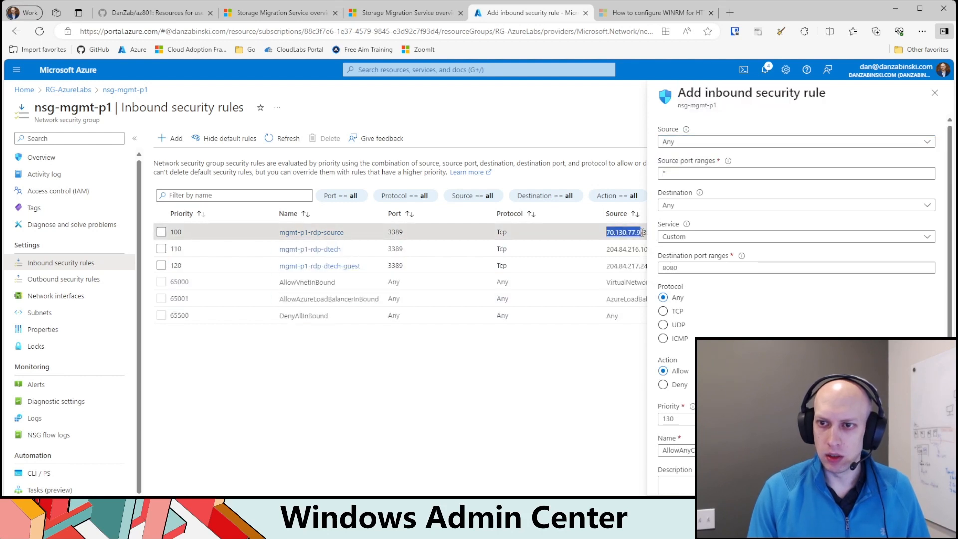
pyautogui.click(696, 171)
pyautogui.click(699, 141)
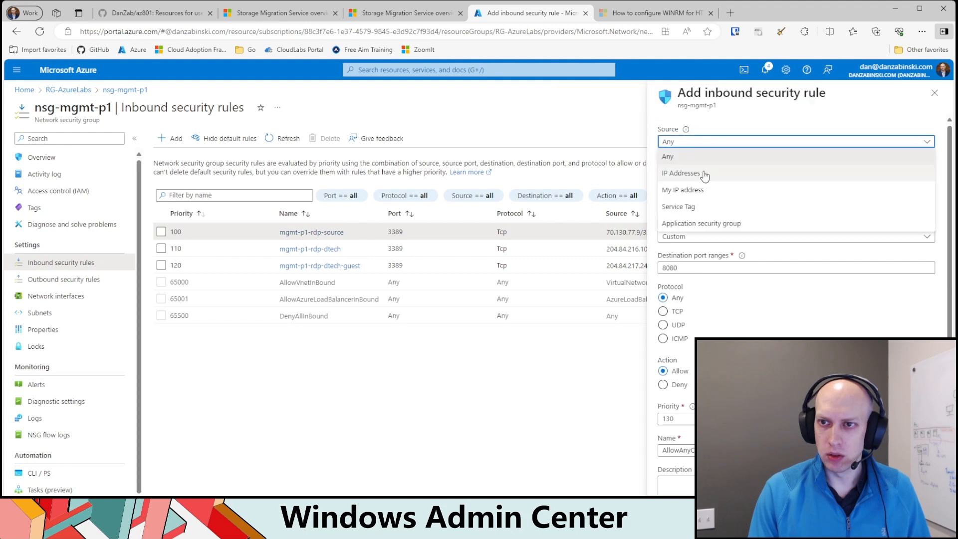
pyautogui.click(700, 174)
pyautogui.click(723, 143)
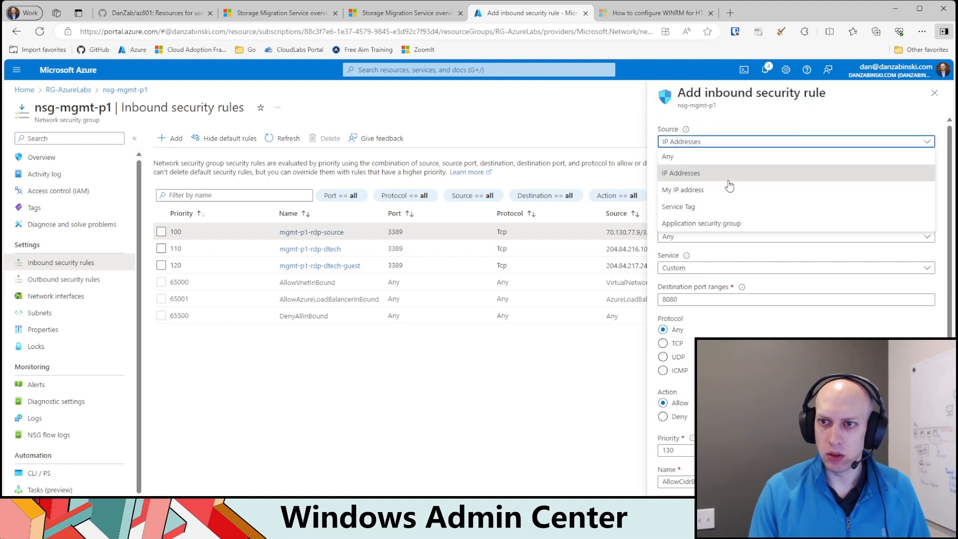
pyautogui.click(719, 188)
# Step: Keep the new inbound rule's service as Custom and set its destination port range to 6516
pyautogui.click(713, 205)
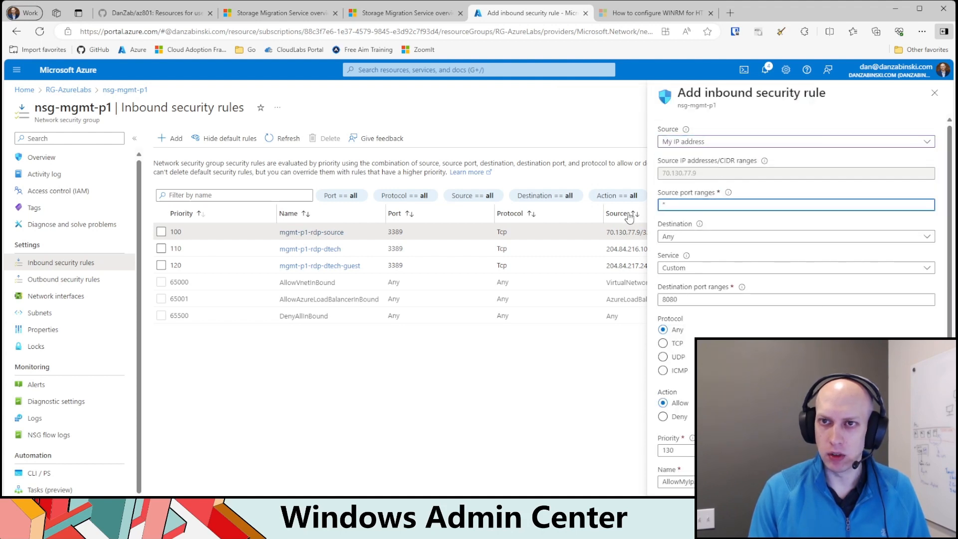
pyautogui.doubleClick(690, 208)
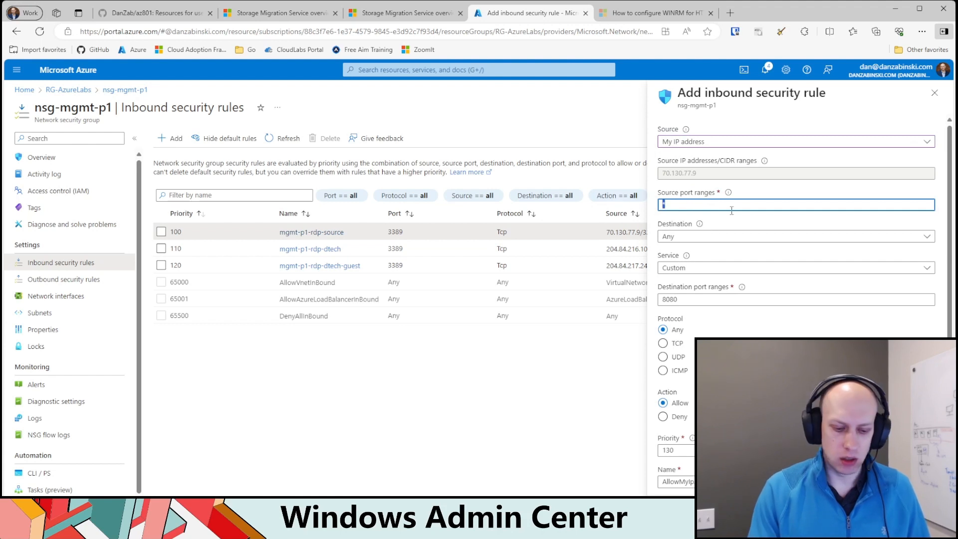
pyautogui.click(689, 273)
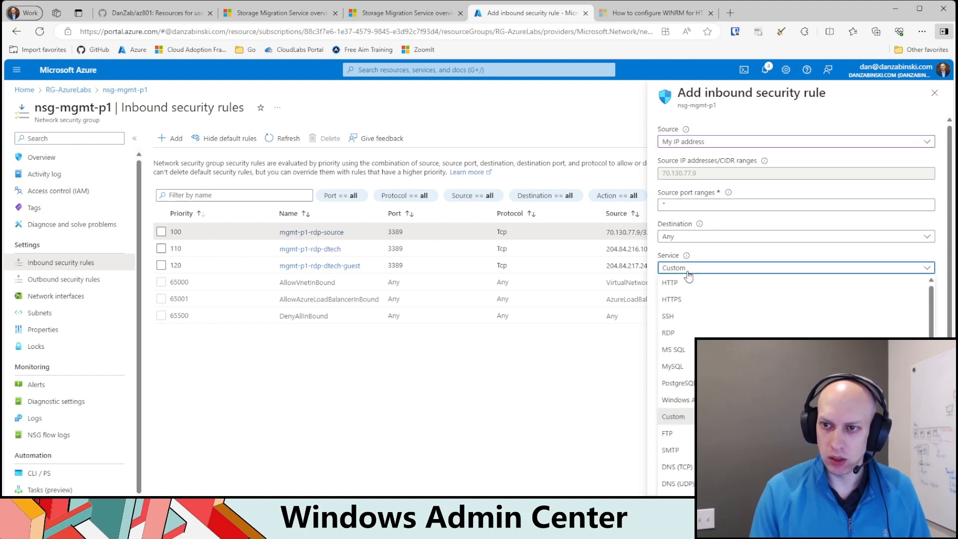
pyautogui.press('Return')
pyautogui.press('Tab')
pyautogui.write('651')
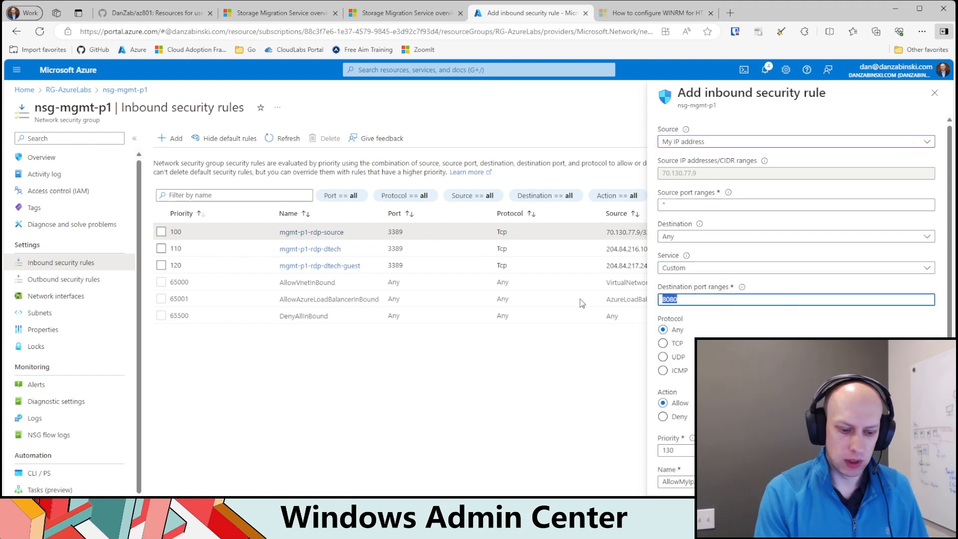
pyautogui.write('6')
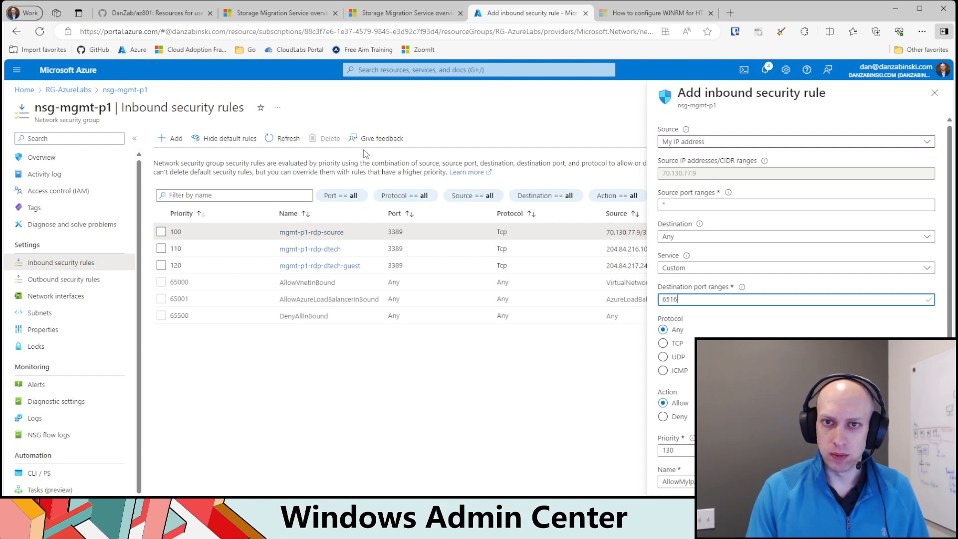
# Step: Load the Azure portal at portal.azure.com in place of the WinRM article, keeping the unfinished rule open
pyautogui.click(639, 14)
pyautogui.click(542, 31)
pyautogui.write('pio')
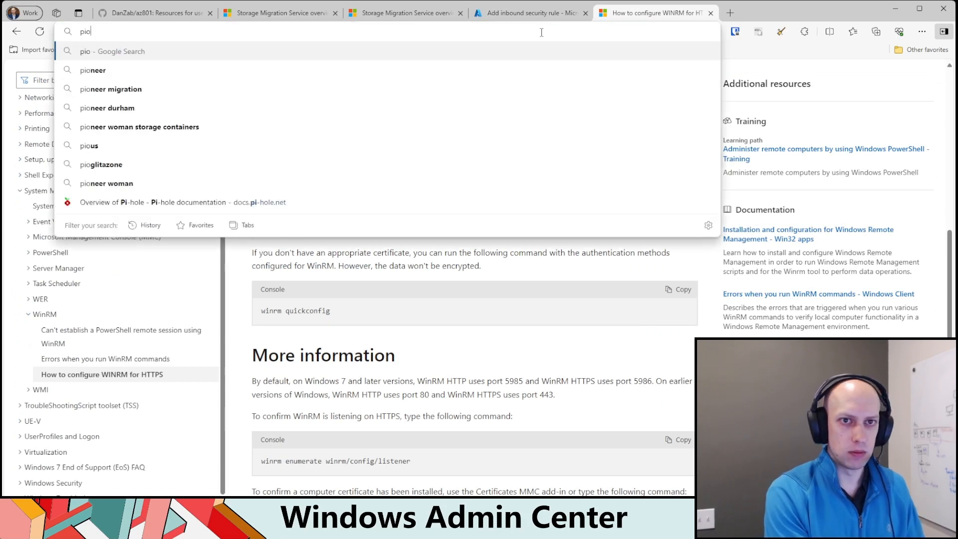
pyautogui.press('BackSpace')
pyautogui.press('BackSpace')
pyautogui.write('ortal.azure.com')
pyautogui.press('Return')
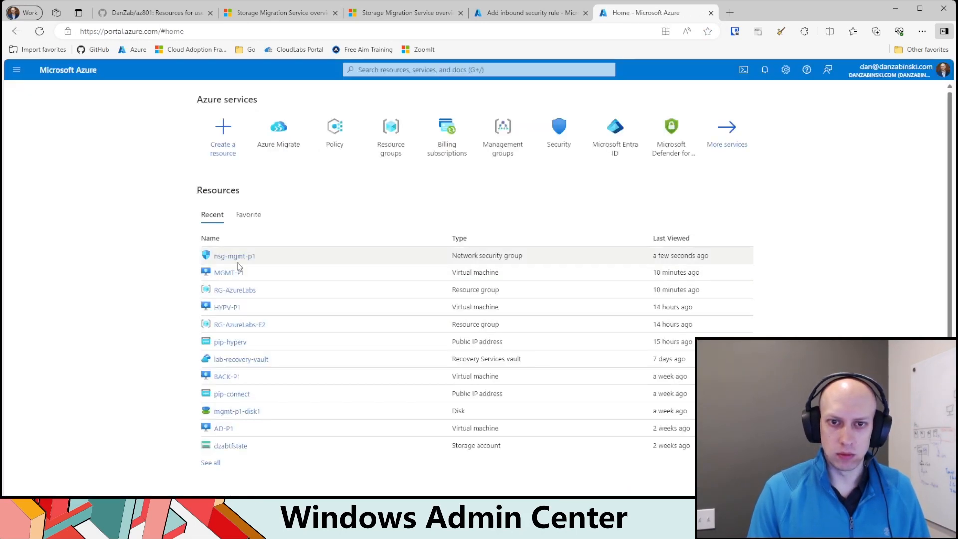
# Step: Open Windows Admin Center for the MGMT-P1 virtual machine and try to connect through its public IP address
pyautogui.click(235, 272)
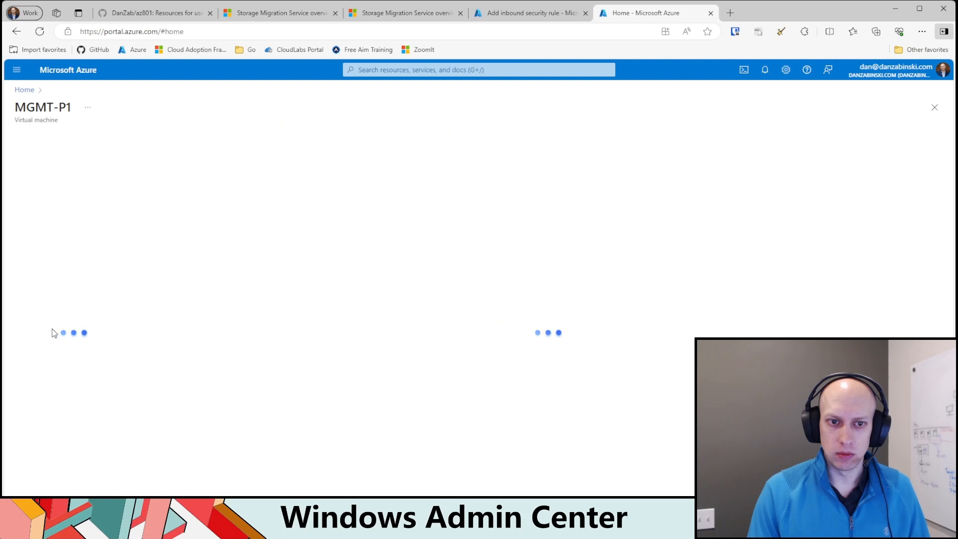
pyautogui.click(55, 297)
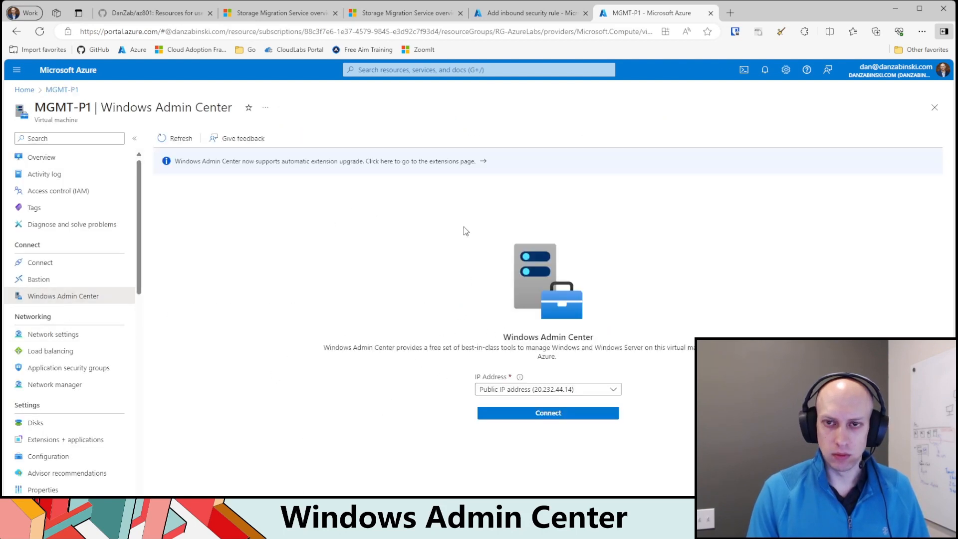
pyautogui.click(573, 416)
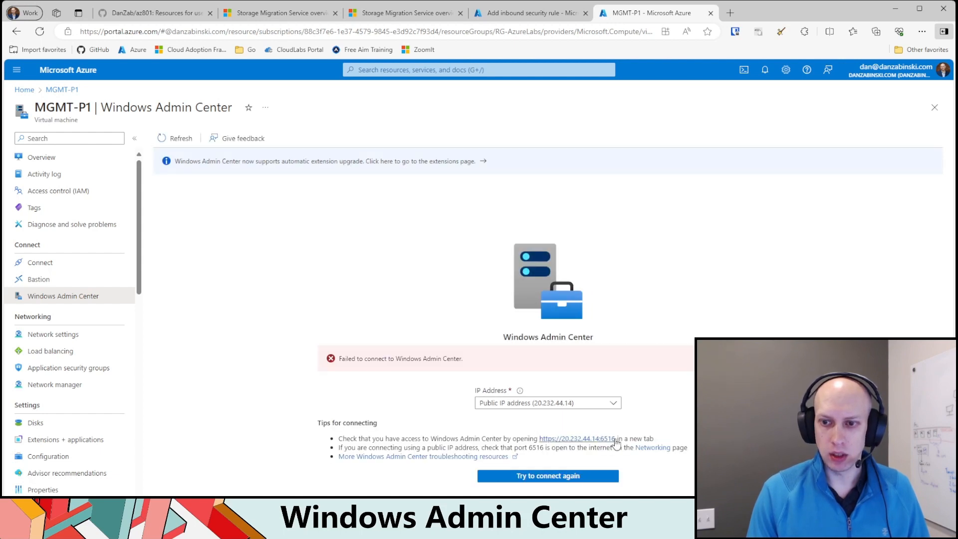
# Step: Return to the unfinished inbound rule of nsg-mgmt-p1, name it AllowWAC and add it
pyautogui.click(543, 18)
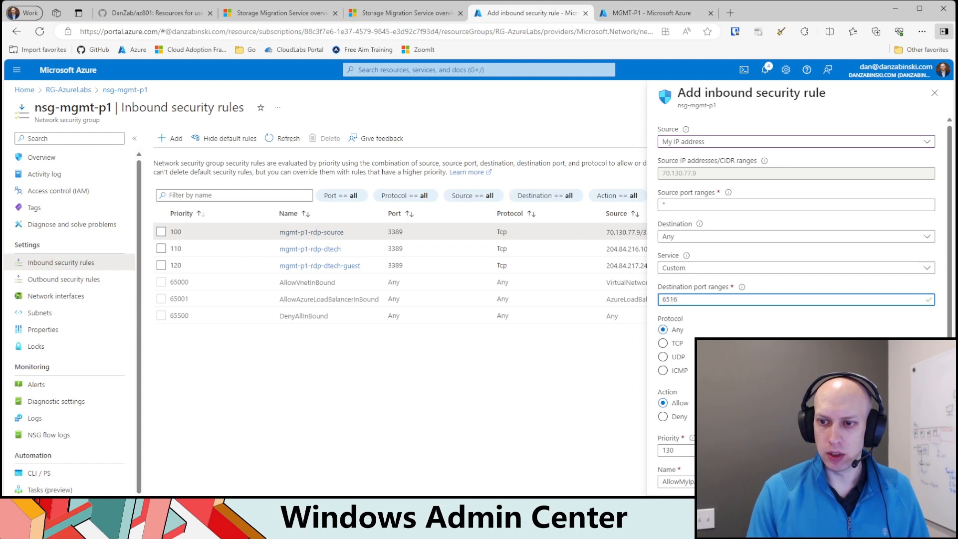
pyautogui.doubleClick(691, 482)
pyautogui.write('AllowWAC')
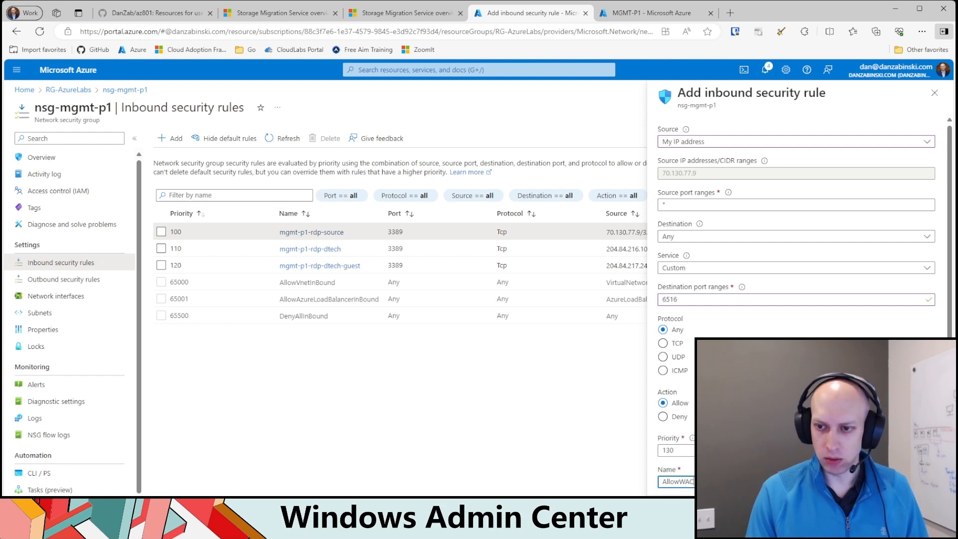
pyautogui.click(674, 508)
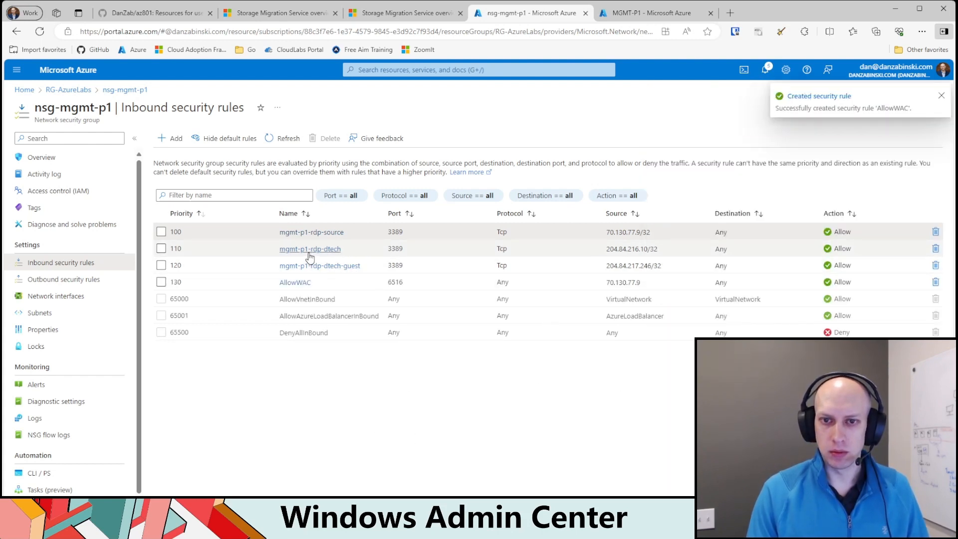
# Step: Go back to MGMT-P1's Windows Admin Center page and retry the connection through the public IP address
pyautogui.click(639, 17)
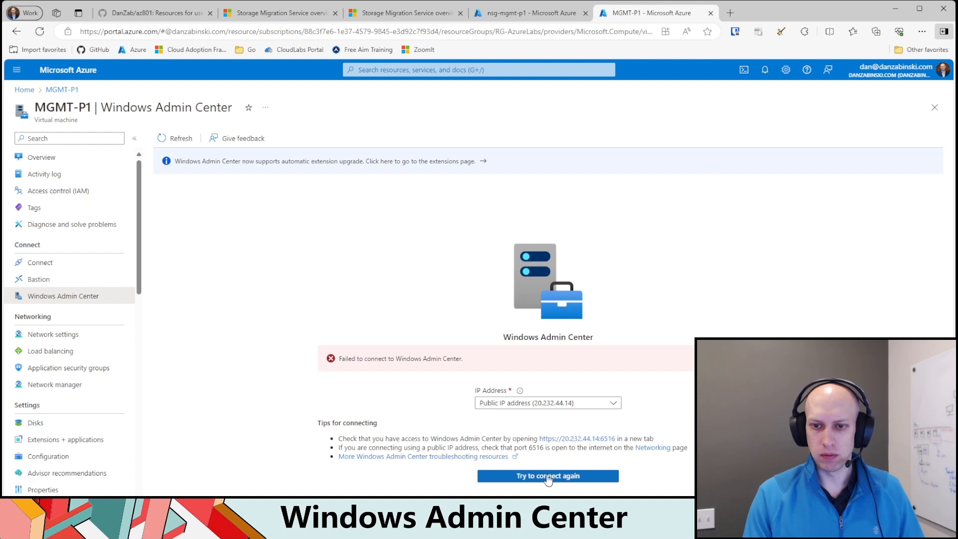
pyautogui.click(547, 477)
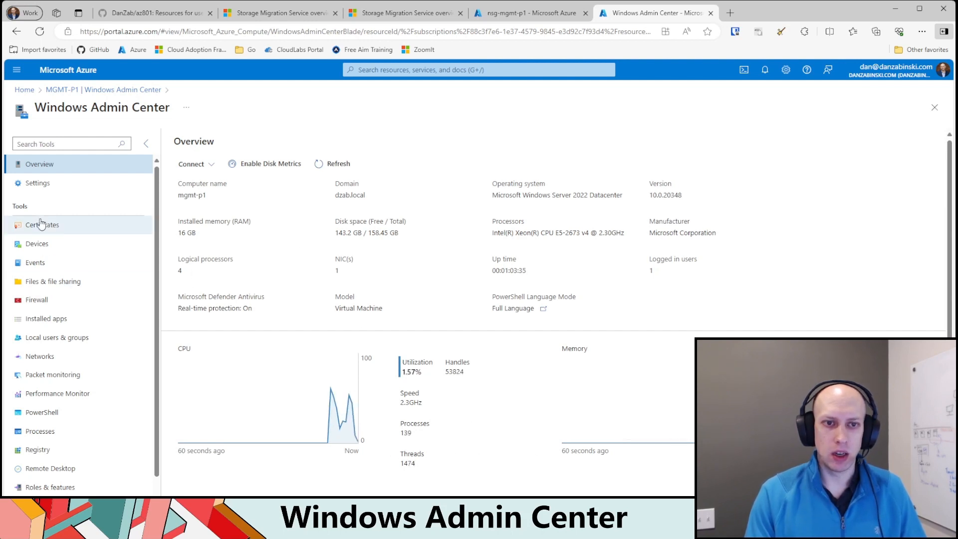
# Step: Look through the Windows Admin Center tools, then view the server's file share and environment variable settings
pyautogui.scroll(-1, 56, 319)
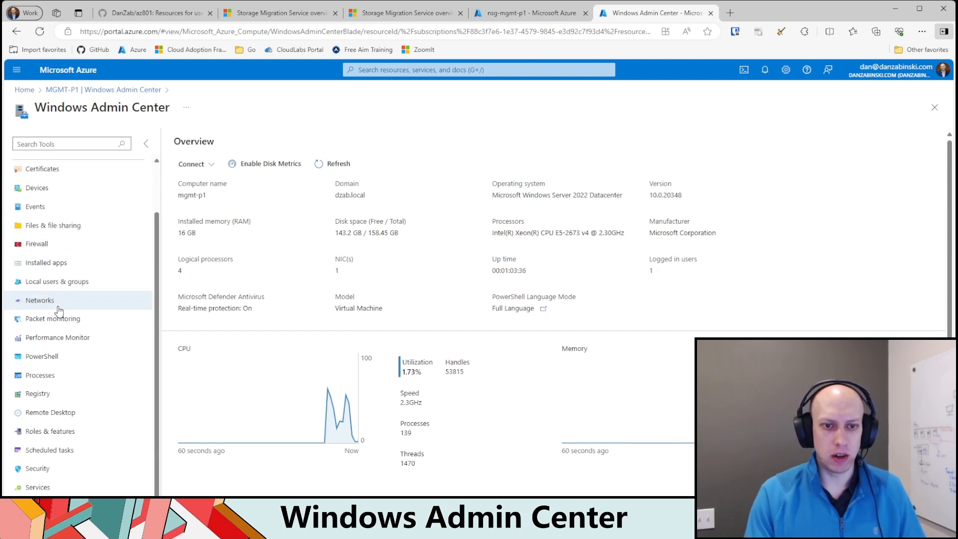
pyautogui.scroll(1, 90, 379)
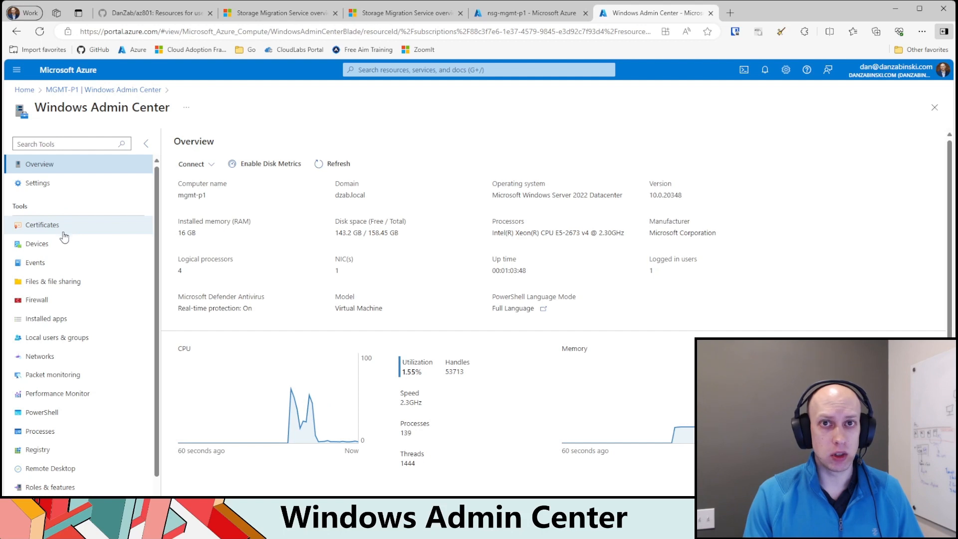
pyautogui.click(51, 185)
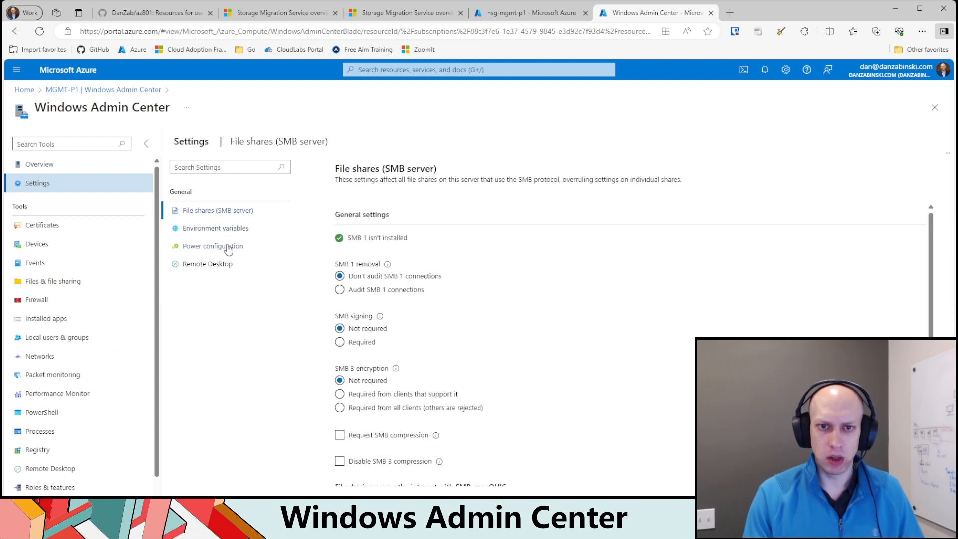
pyautogui.click(212, 231)
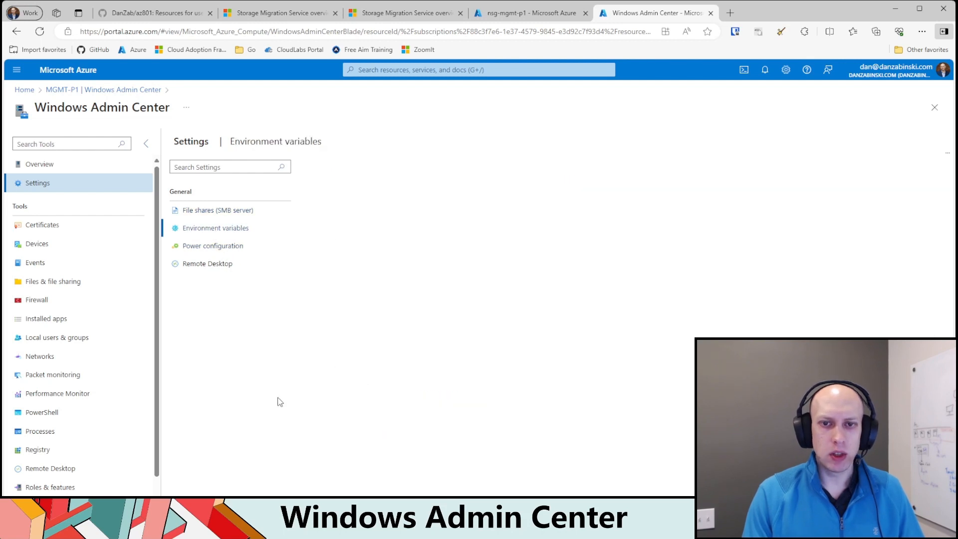